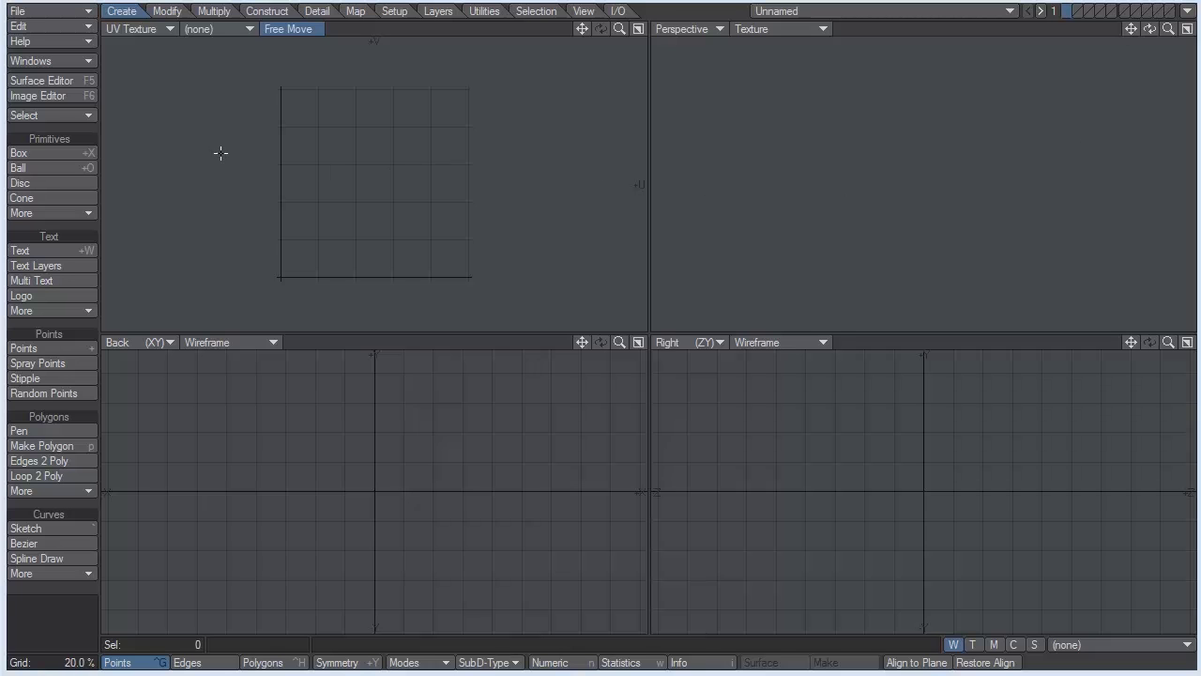
Start an EPS import and browse for the EPSF file in the Drive\NewTek folder on the desktop
click(84, 10)
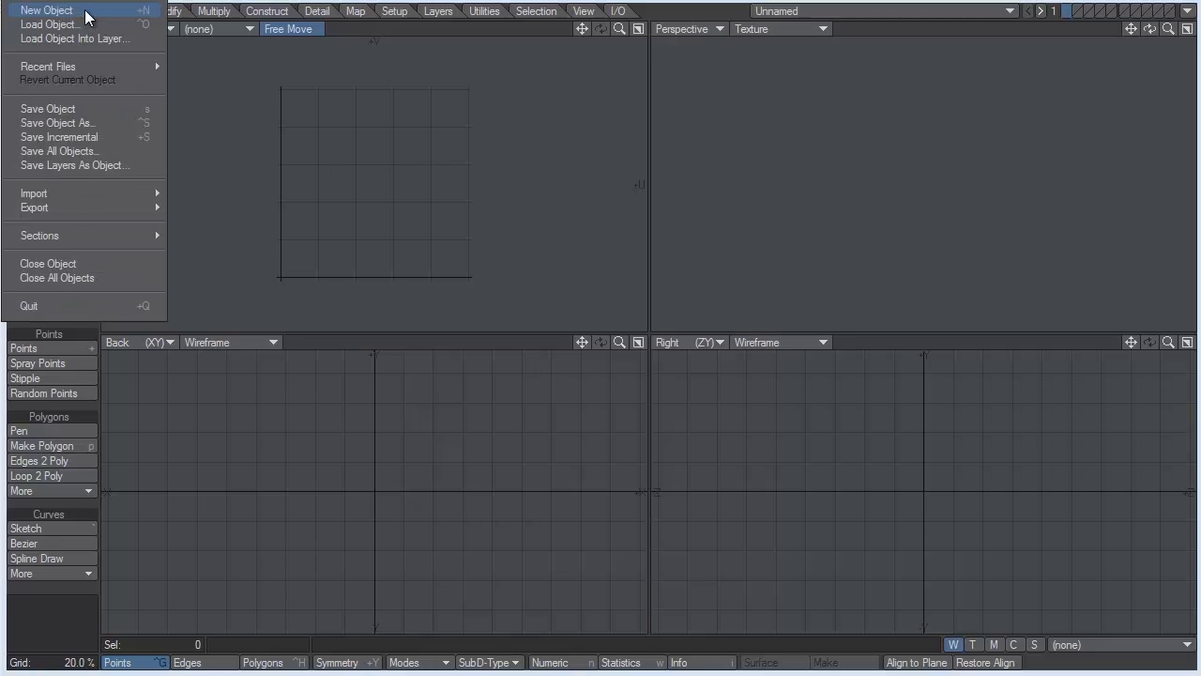
mouse_move(84, 193)
click(183, 192)
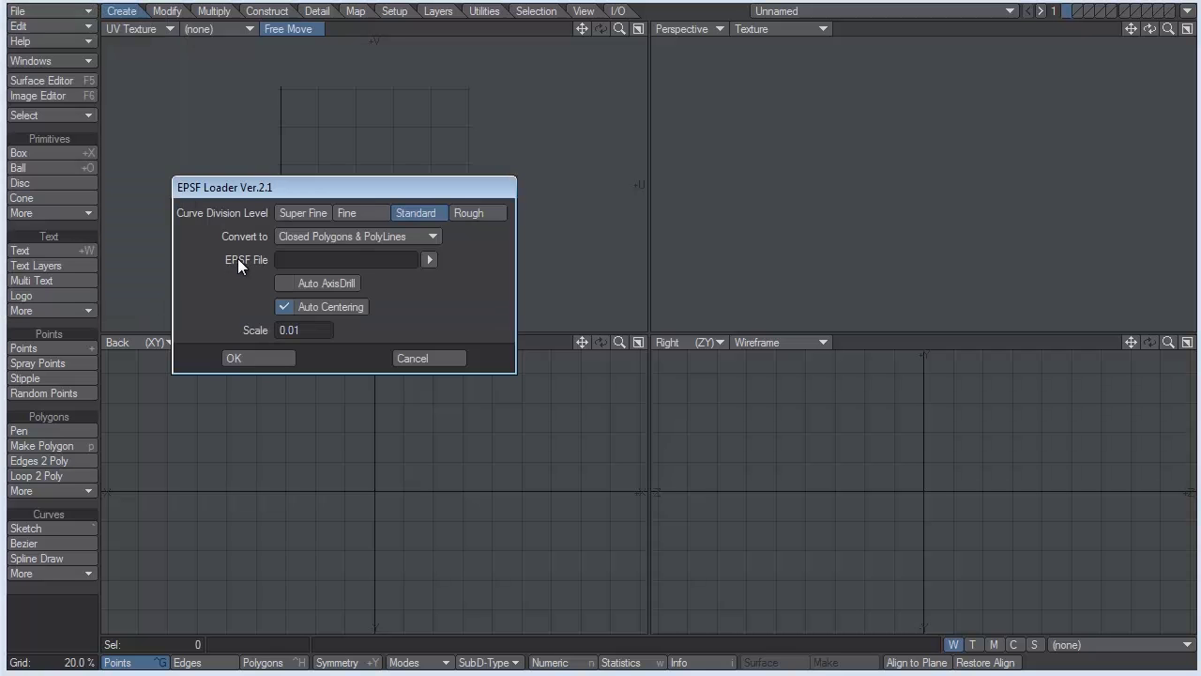
click(428, 262)
click(616, 128)
click(564, 535)
key(n)
key(Return)
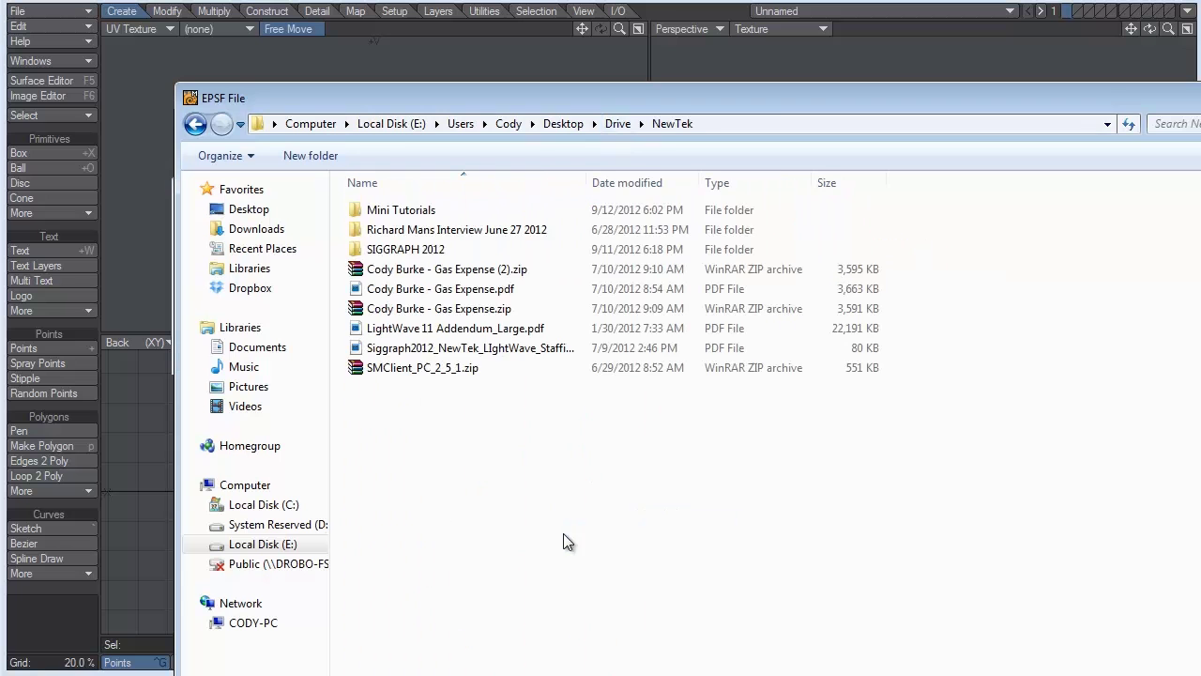
Choose B104.eps from Mini Tutorials > EPS Importer > Images as the EPSF file
double_click(401, 211)
click(399, 269)
double_click(399, 270)
double_click(392, 214)
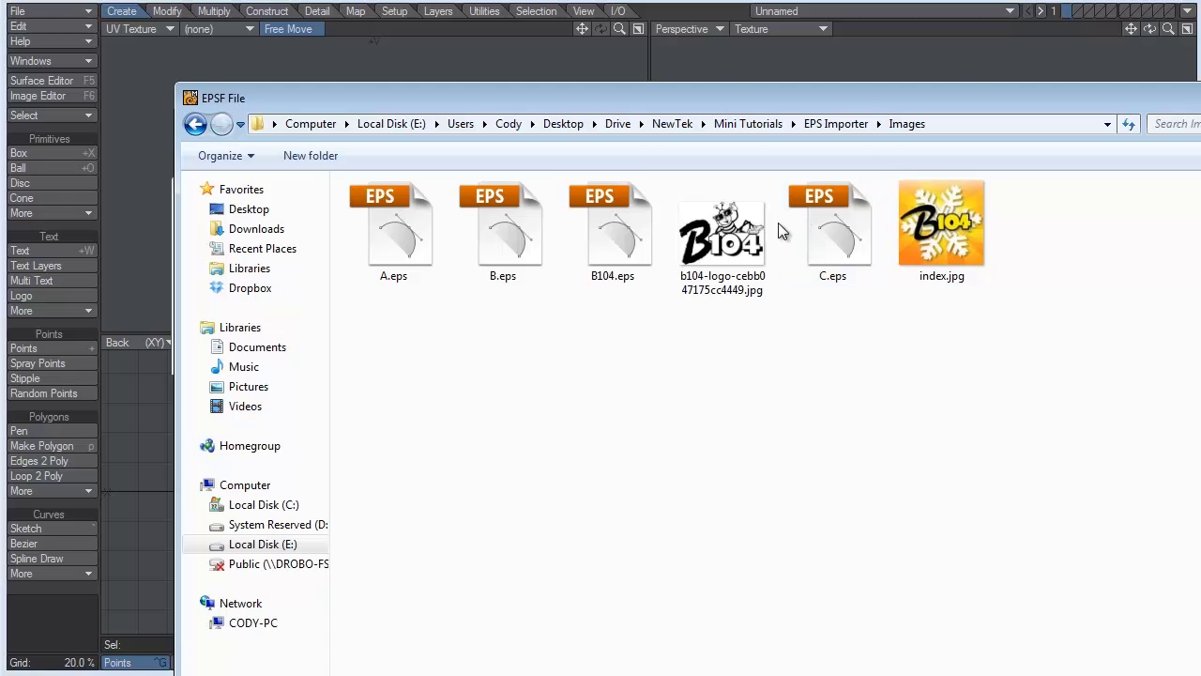
click(619, 238)
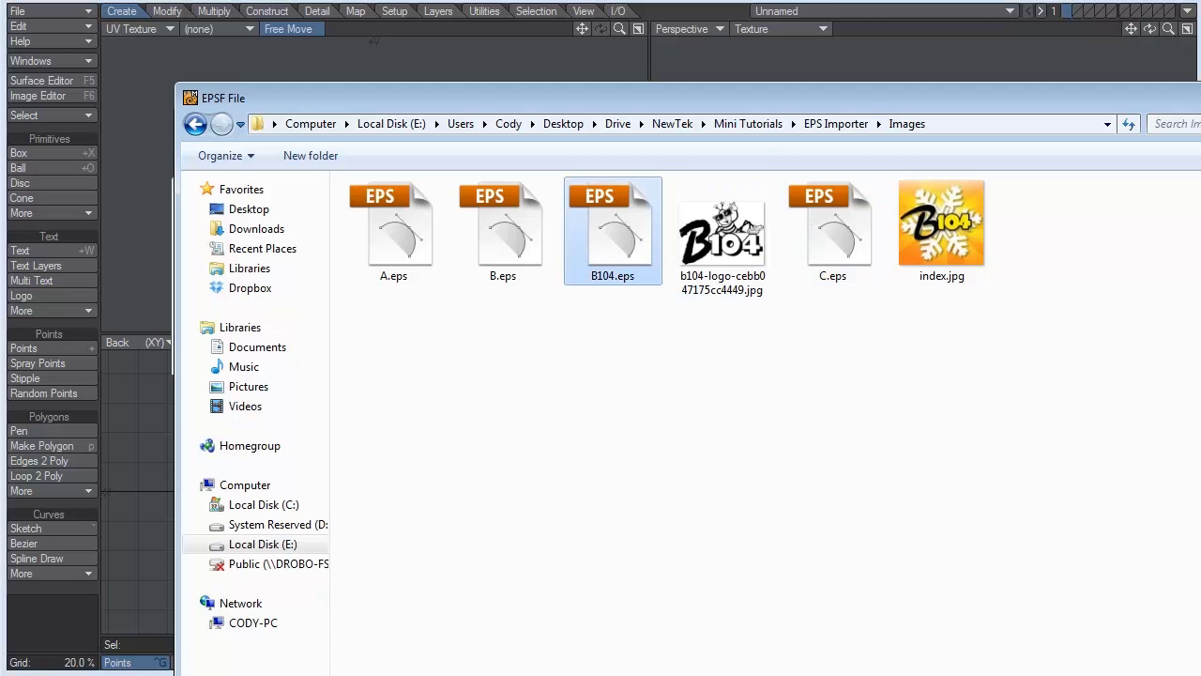
key(Return)
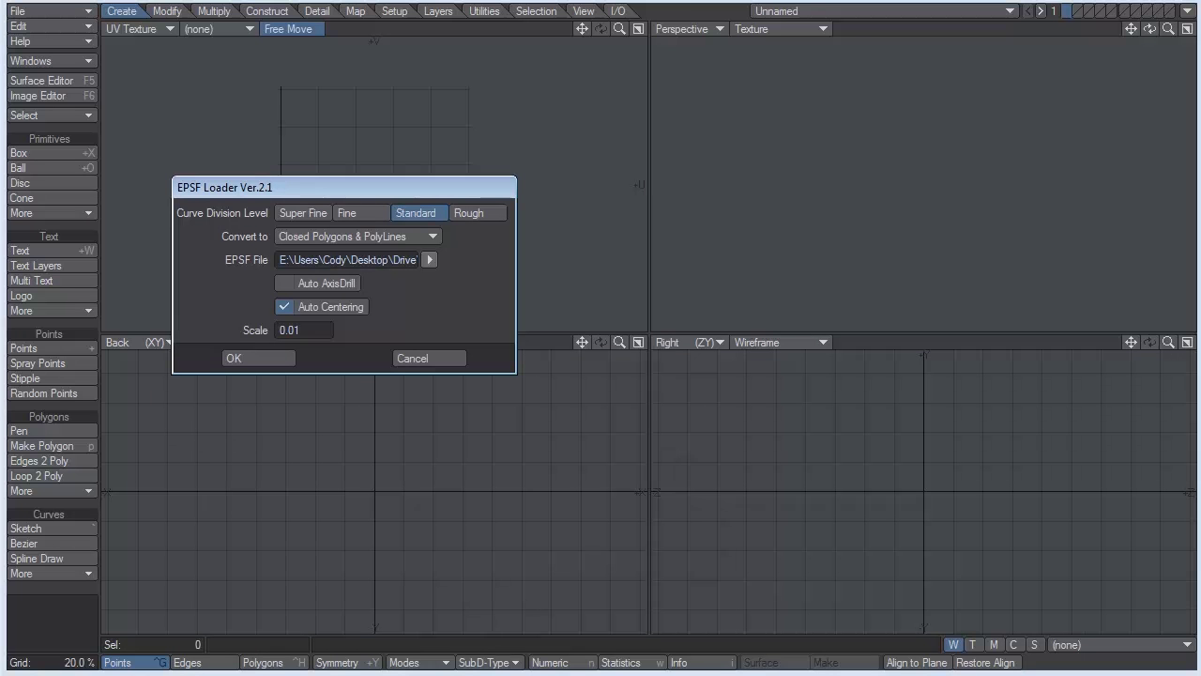
View the index.jpg logo in Windows Photo Viewer, and import B104.eps at the Standard curve division level with Auto Centering
key(alt+Tab)
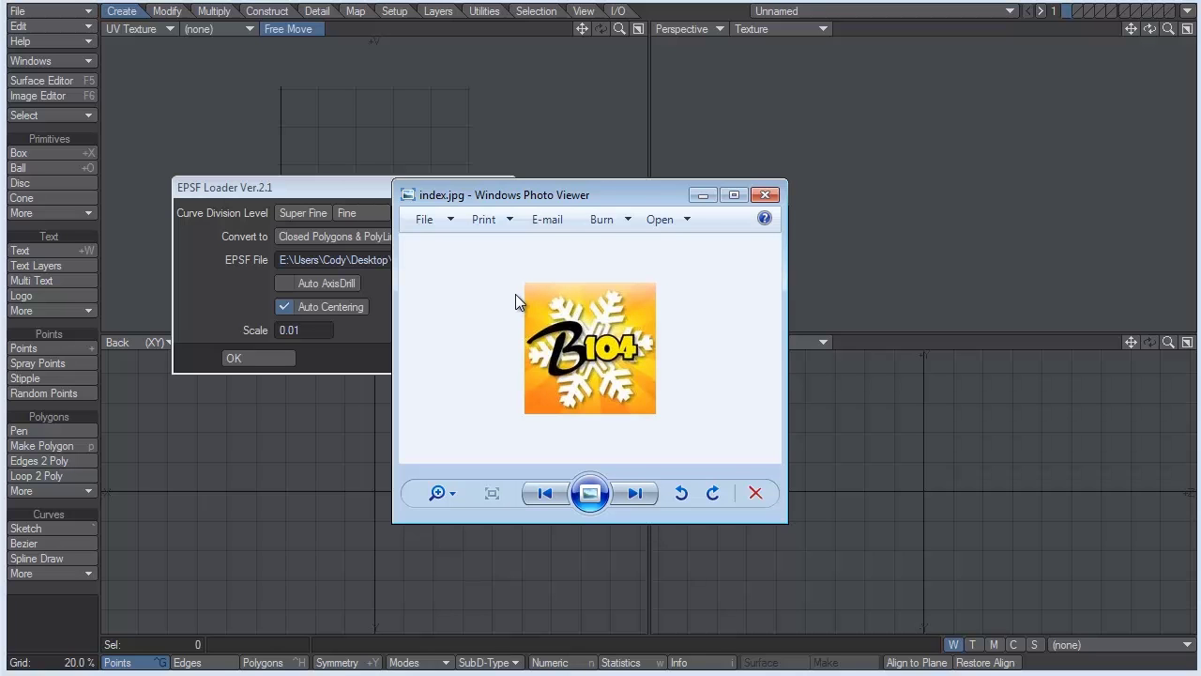
click(699, 196)
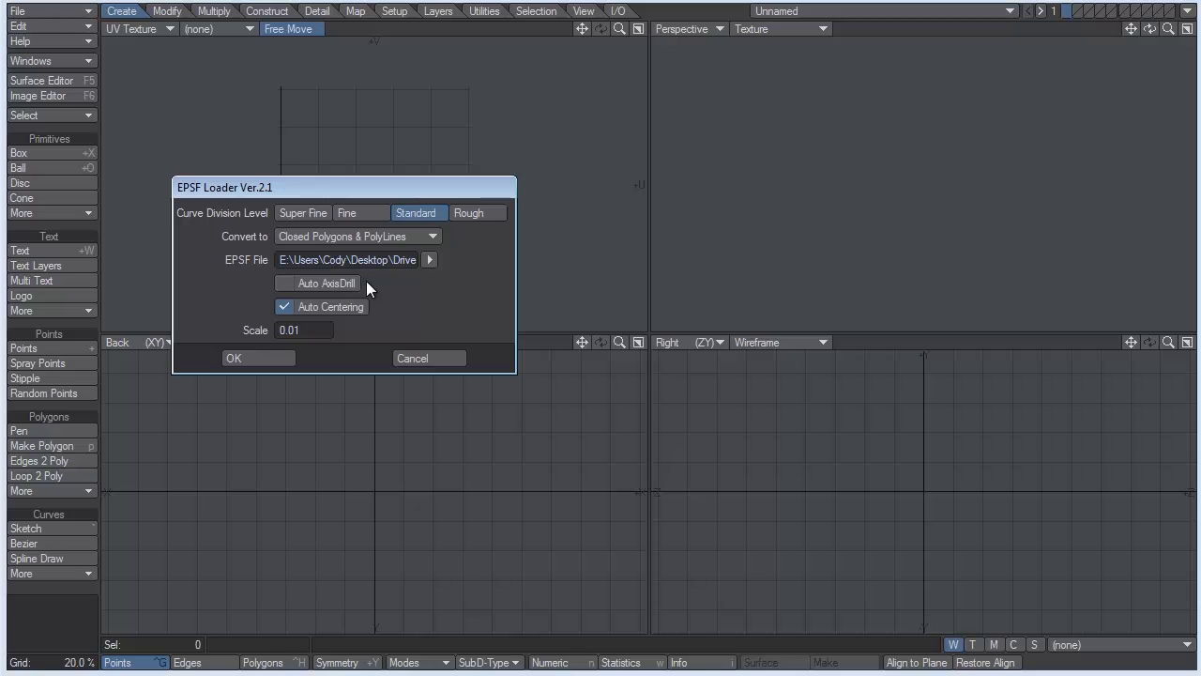
click(285, 353)
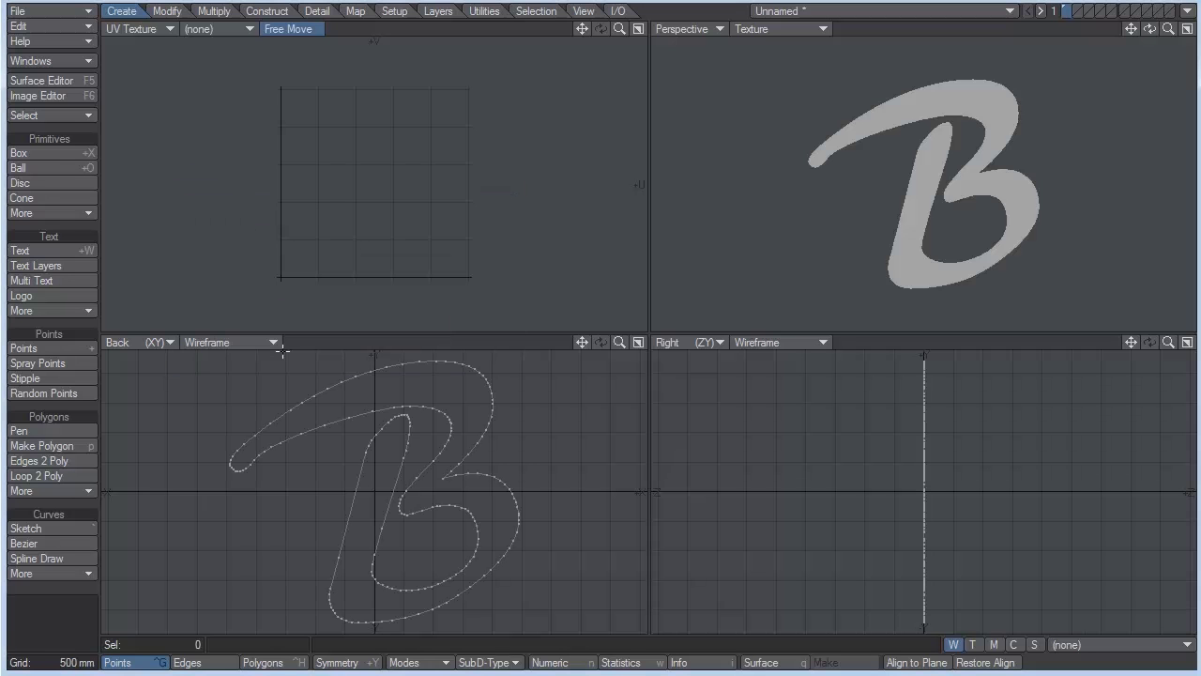
Switch the UV Texture viewport to the Top (XZ) view
click(167, 27)
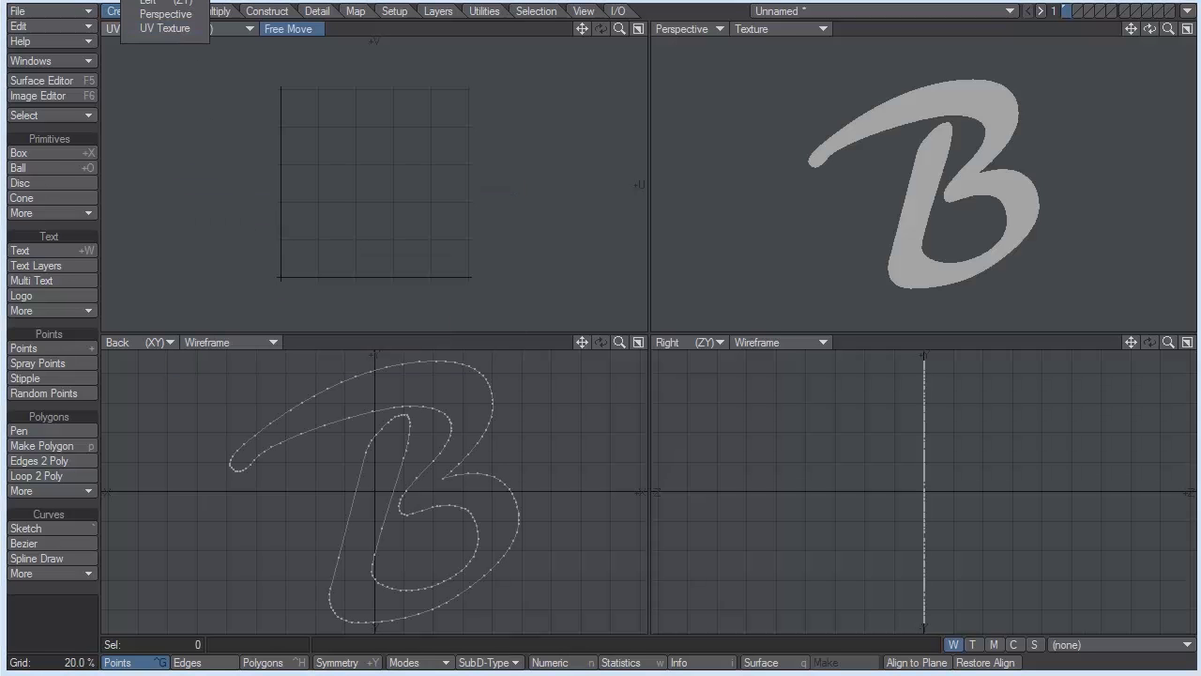
click(164, 2)
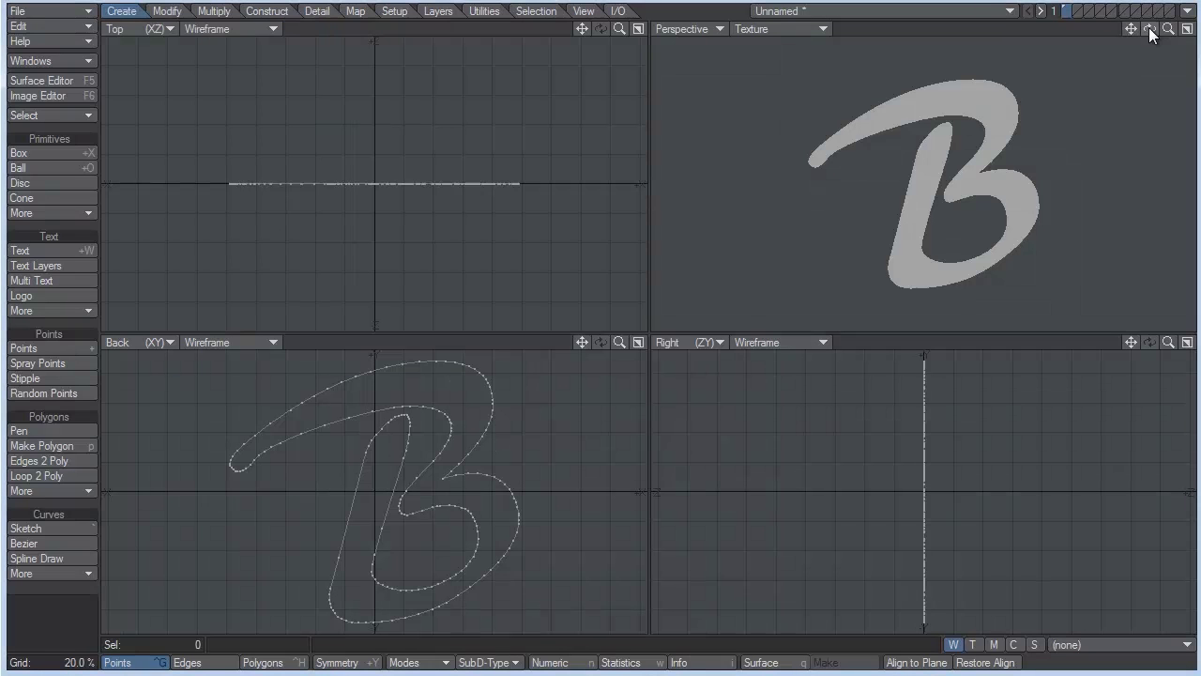
mouse_move(1149, 28)
mouse_down()
mouse_move(1191, 29)
mouse_move(1130, 30)
mouse_move(1156, 29)
mouse_up()
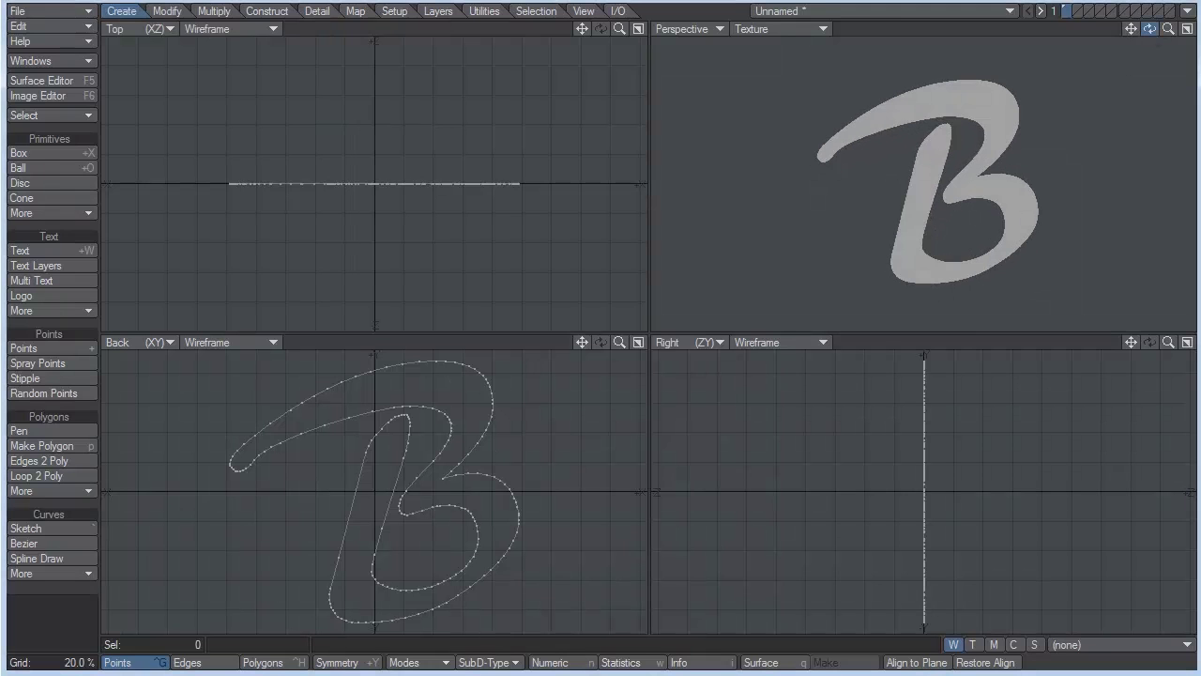
Import B104.eps into the second layer with the curve division level set to Fine
click(1079, 11)
click(56, 11)
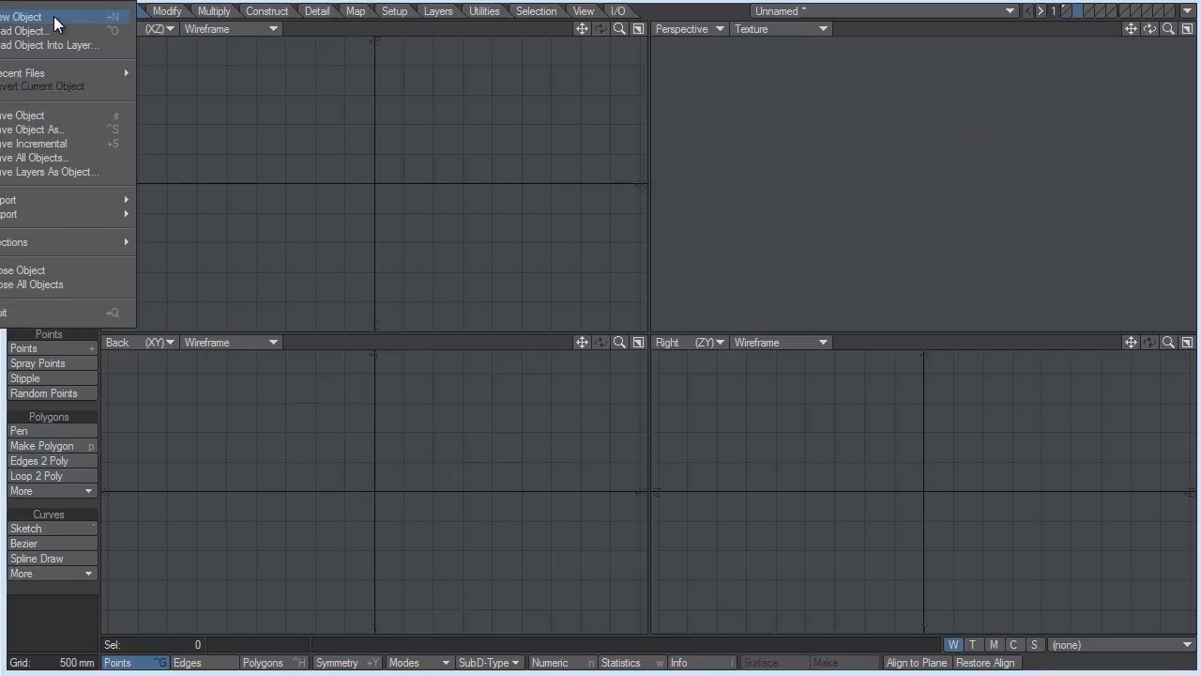
mouse_move(94, 200)
click(157, 200)
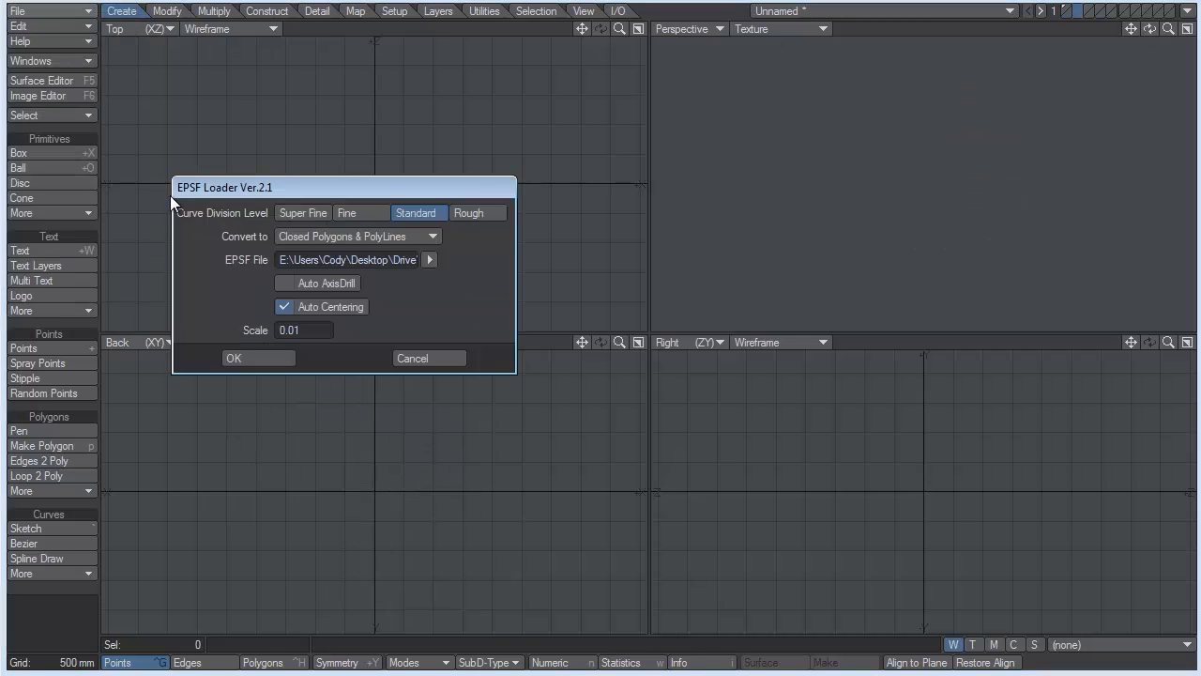
click(365, 213)
click(262, 358)
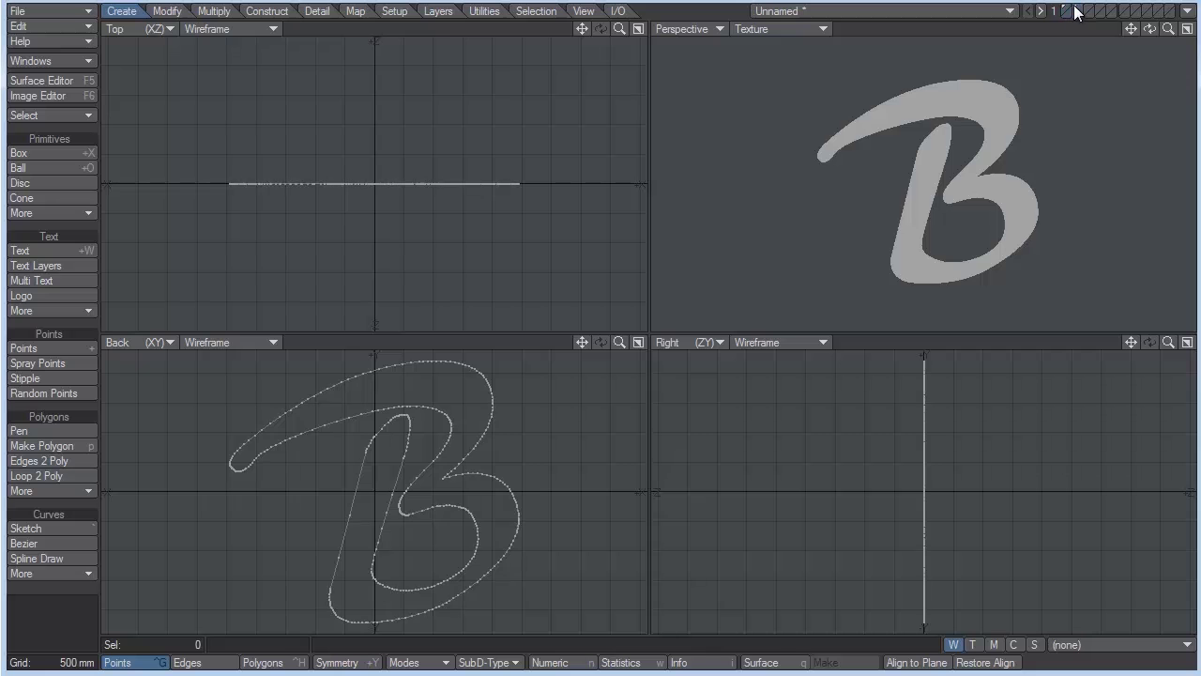
Import B104.eps into the third layer with the curve division level set to Super Fine
click(1089, 11)
click(93, 13)
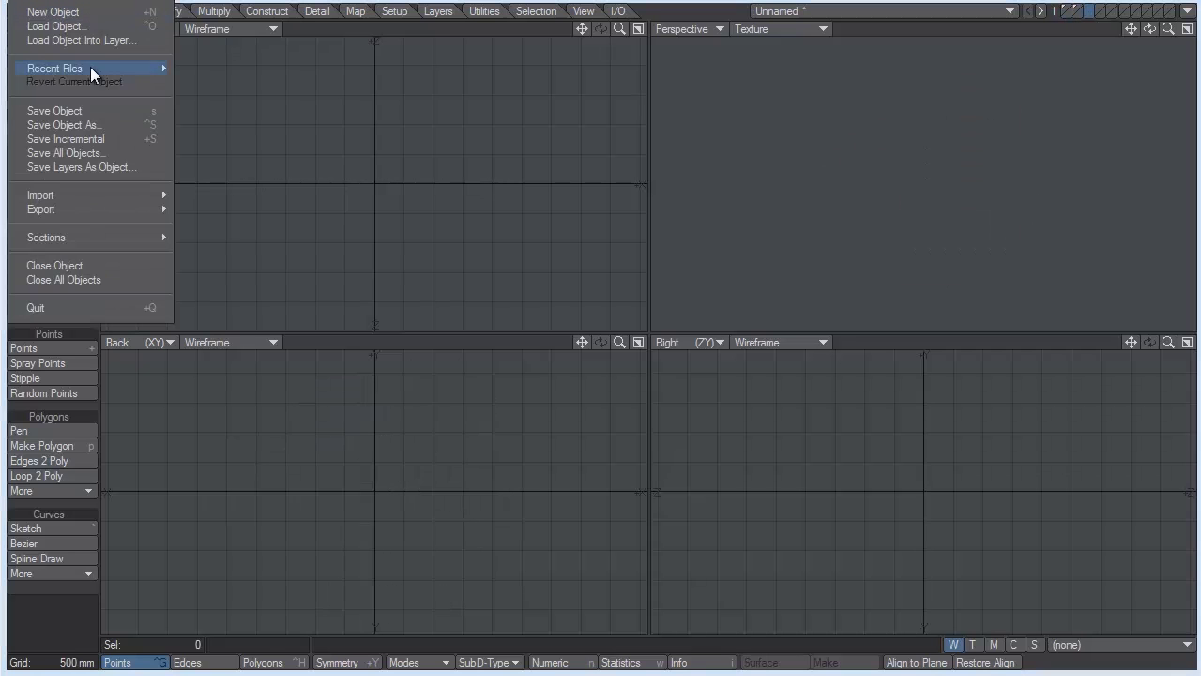
mouse_move(85, 199)
click(199, 190)
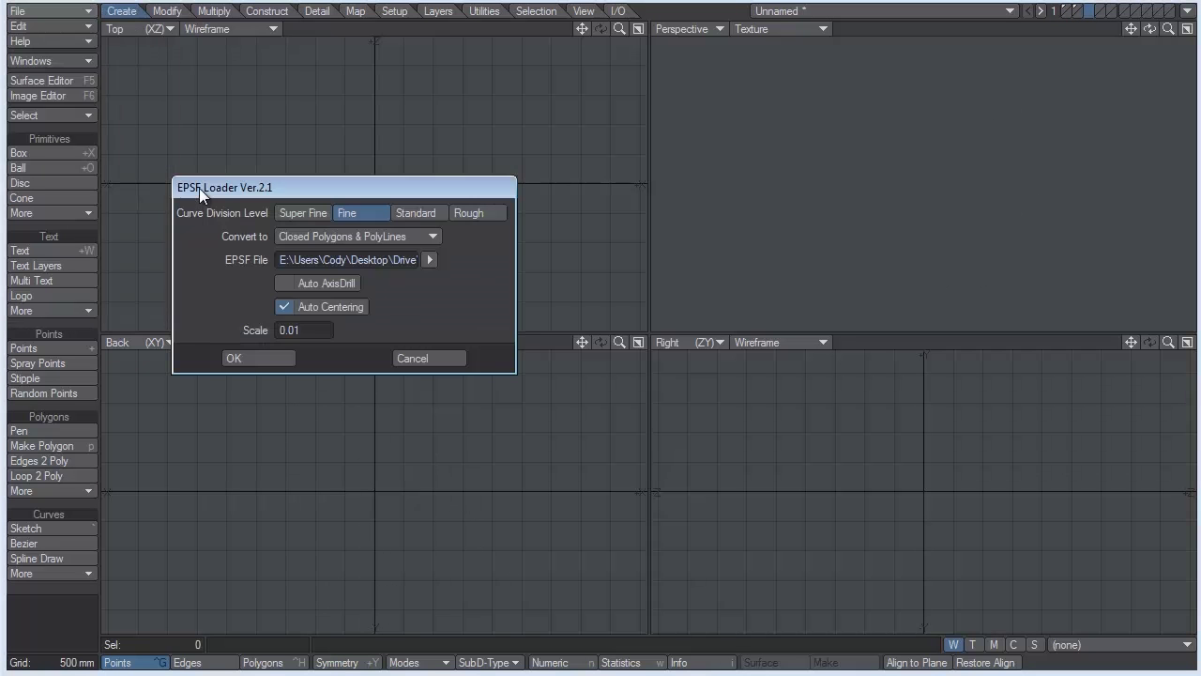
click(294, 214)
click(231, 357)
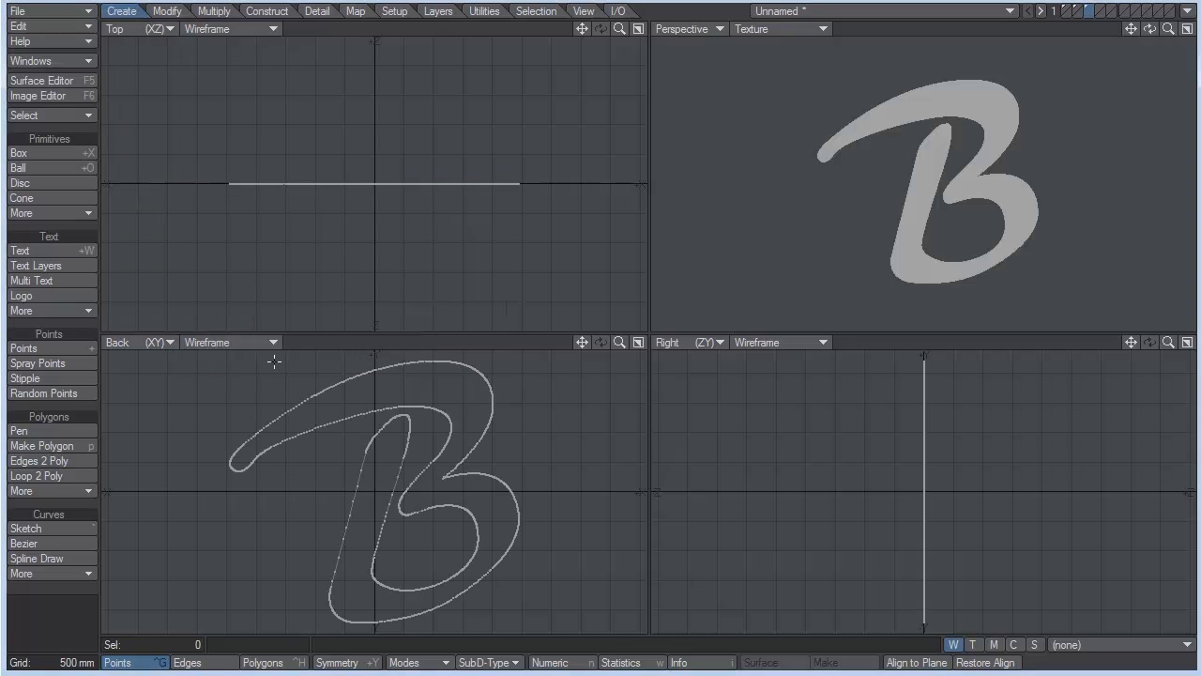
Compare the point density of the imported B outlines across the layers, ending on the third layer
click(1079, 11)
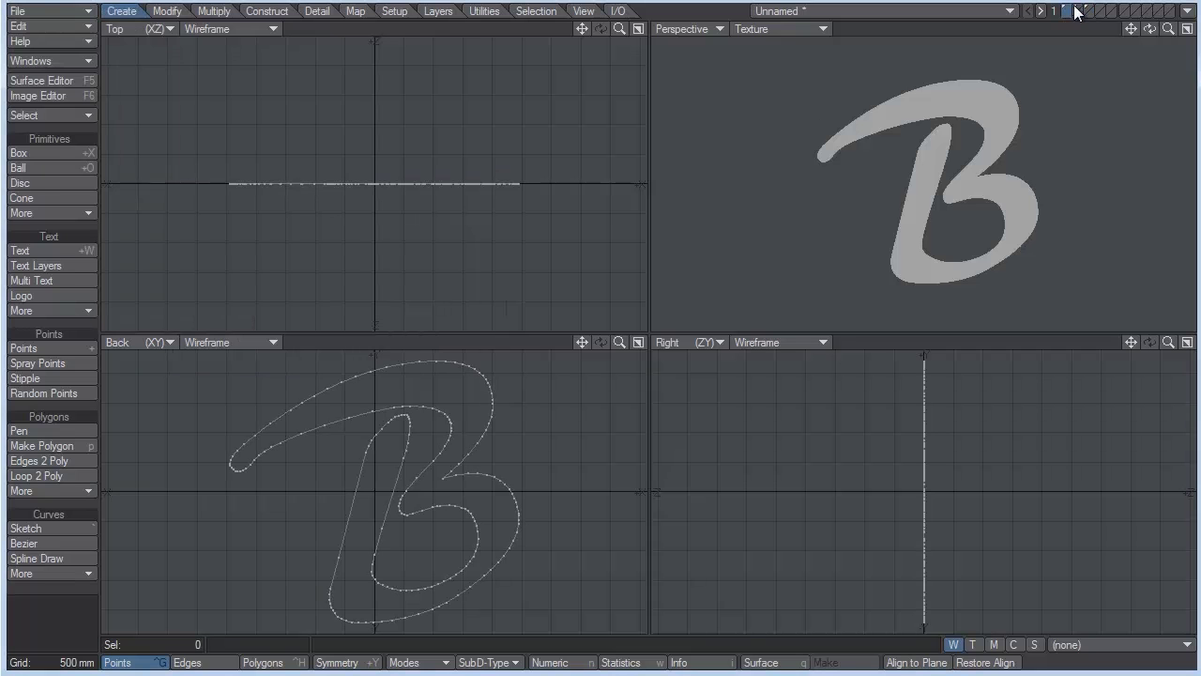
click(1088, 13)
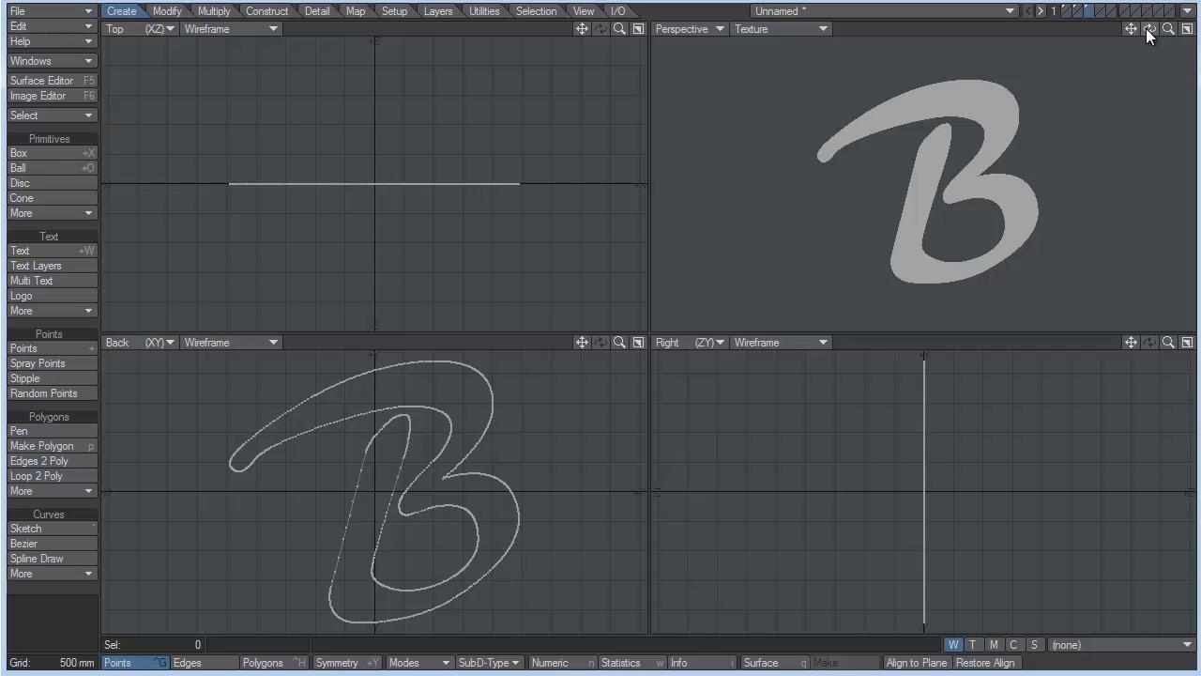
drag(1149, 28, 432, 173)
Extrude the third layer's B along positive Z by just under one 500 mm grid square, and delete the result
key(shift+e)
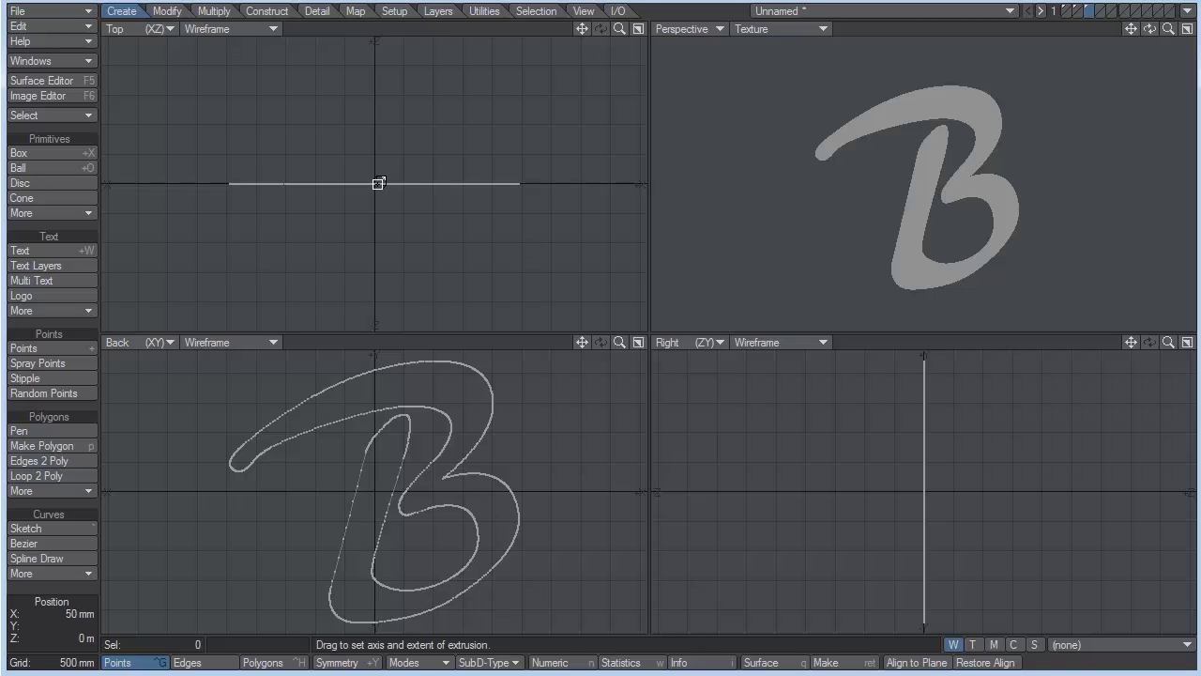
drag(379, 182, 379, 157)
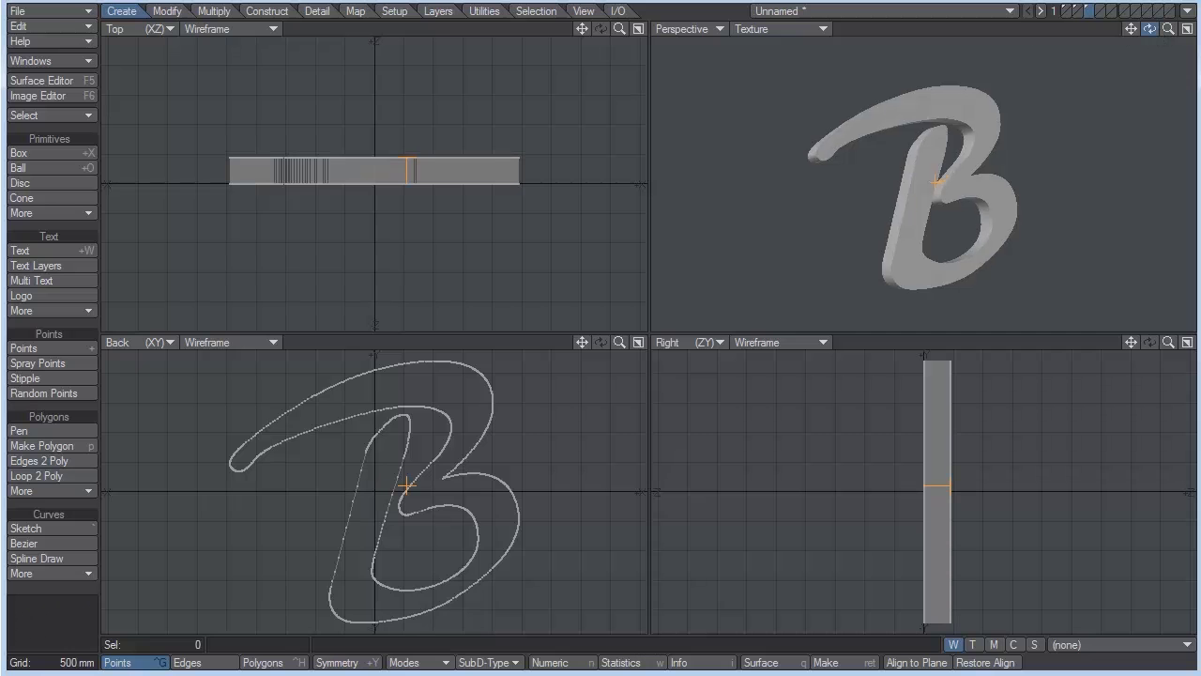
mouse_move(1150, 28)
mouse_down()
mouse_move(1112, 29)
mouse_move(1150, 29)
mouse_up()
key(Return)
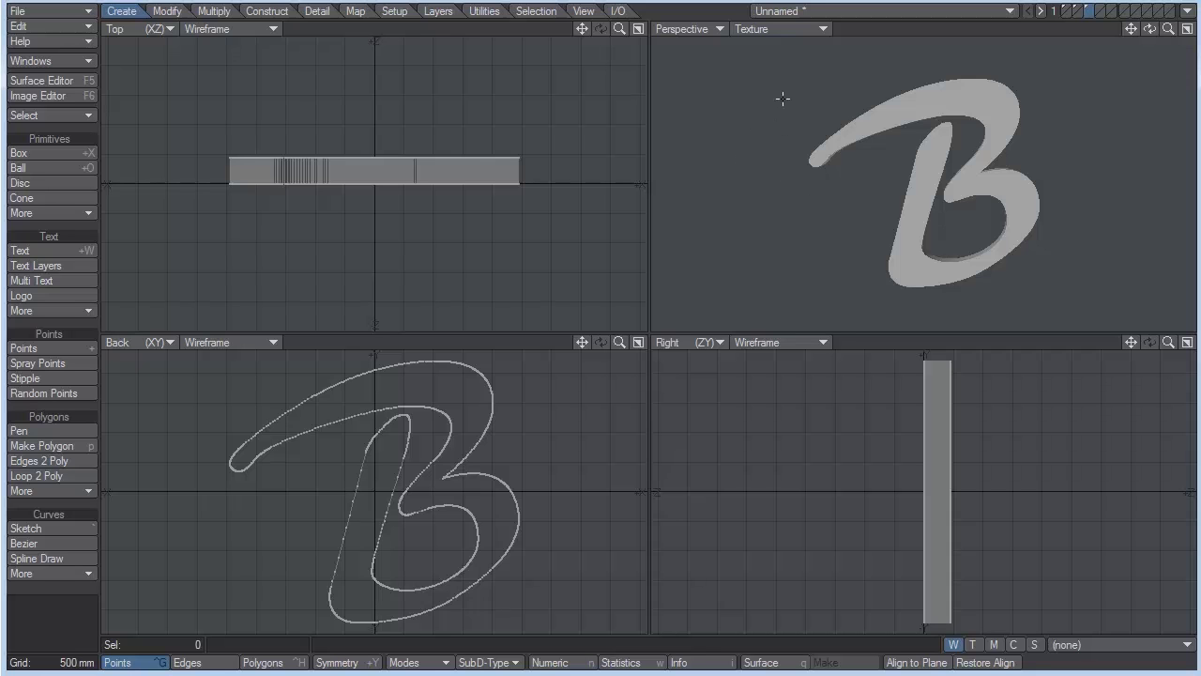
mouse_move(1150, 27)
mouse_down()
mouse_move(1163, 28)
mouse_move(1126, 30)
mouse_move(1154, 28)
mouse_move(1137, 28)
mouse_up()
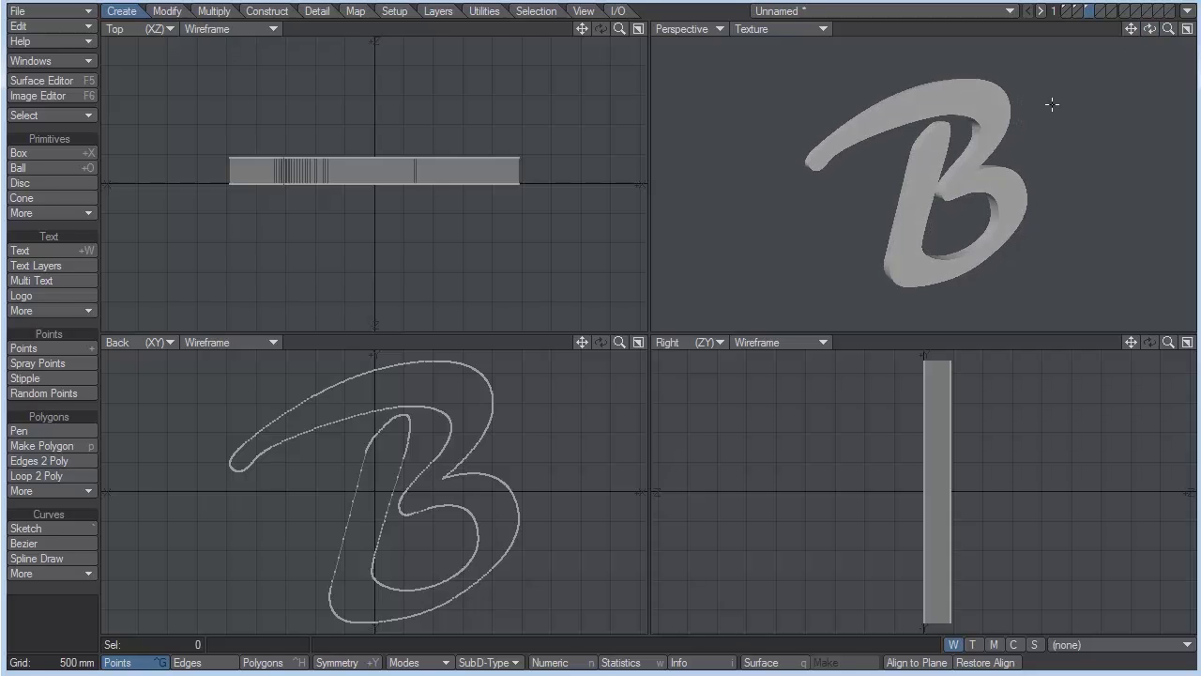
key(Delete)
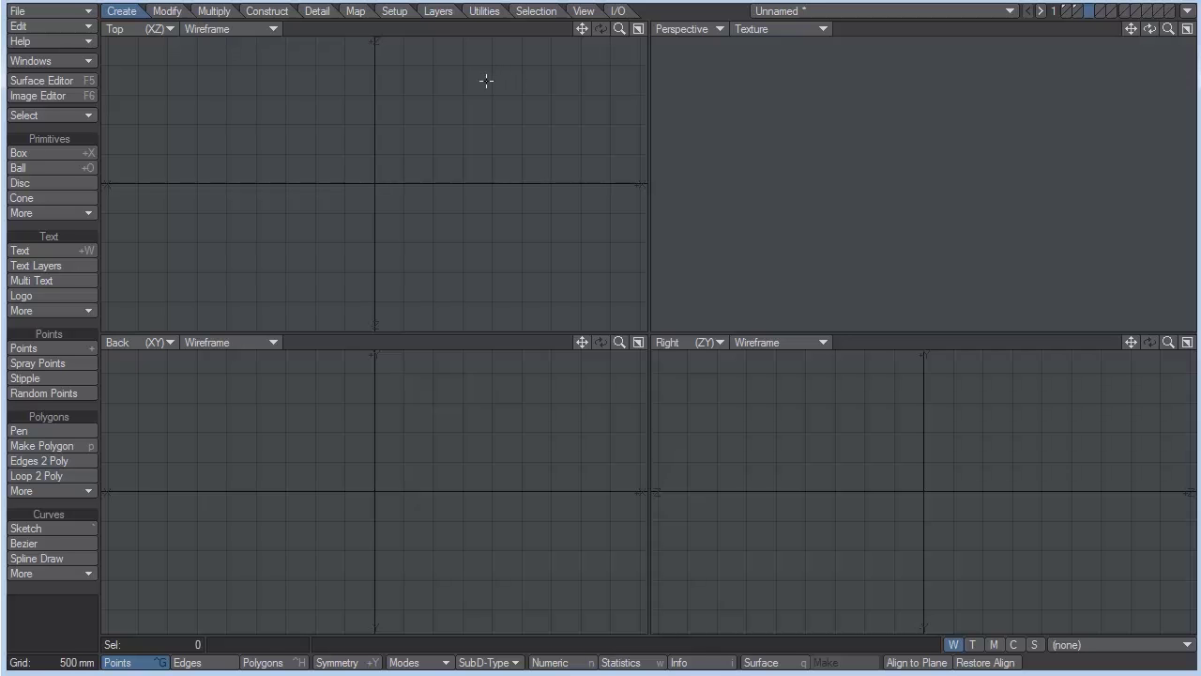
Import A.eps into the third layer with Auto AxisDrill enabled and the curve division level set to Fine
click(64, 11)
mouse_move(69, 194)
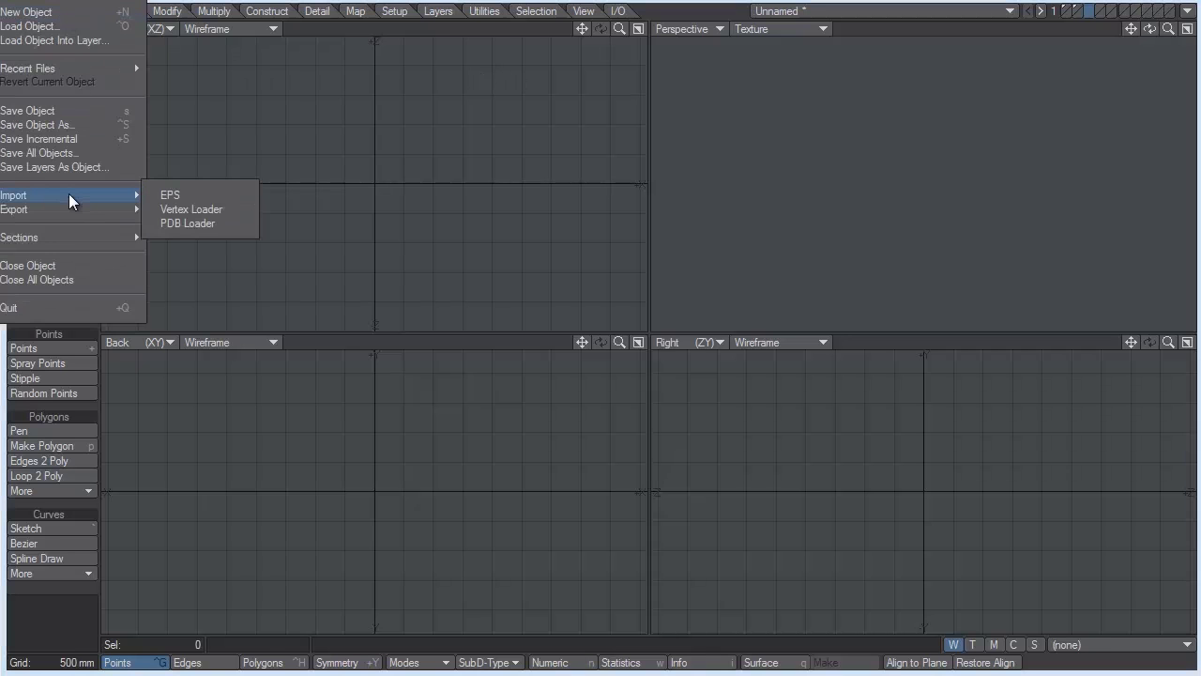
click(172, 197)
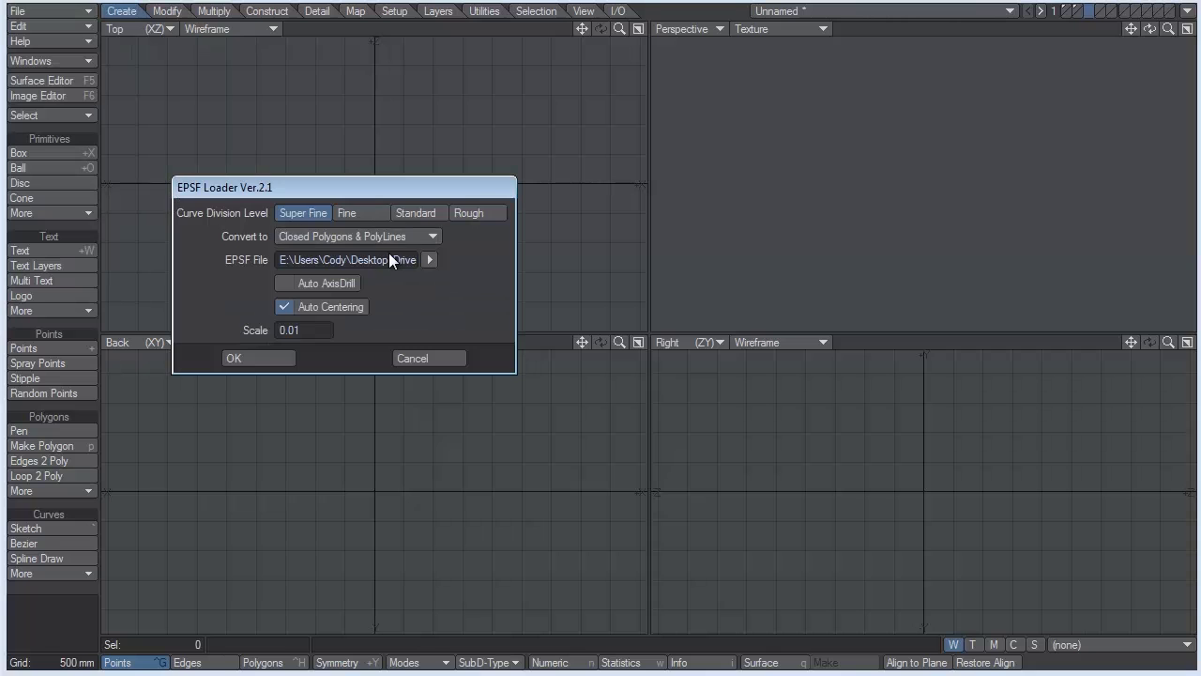
click(427, 261)
double_click(392, 235)
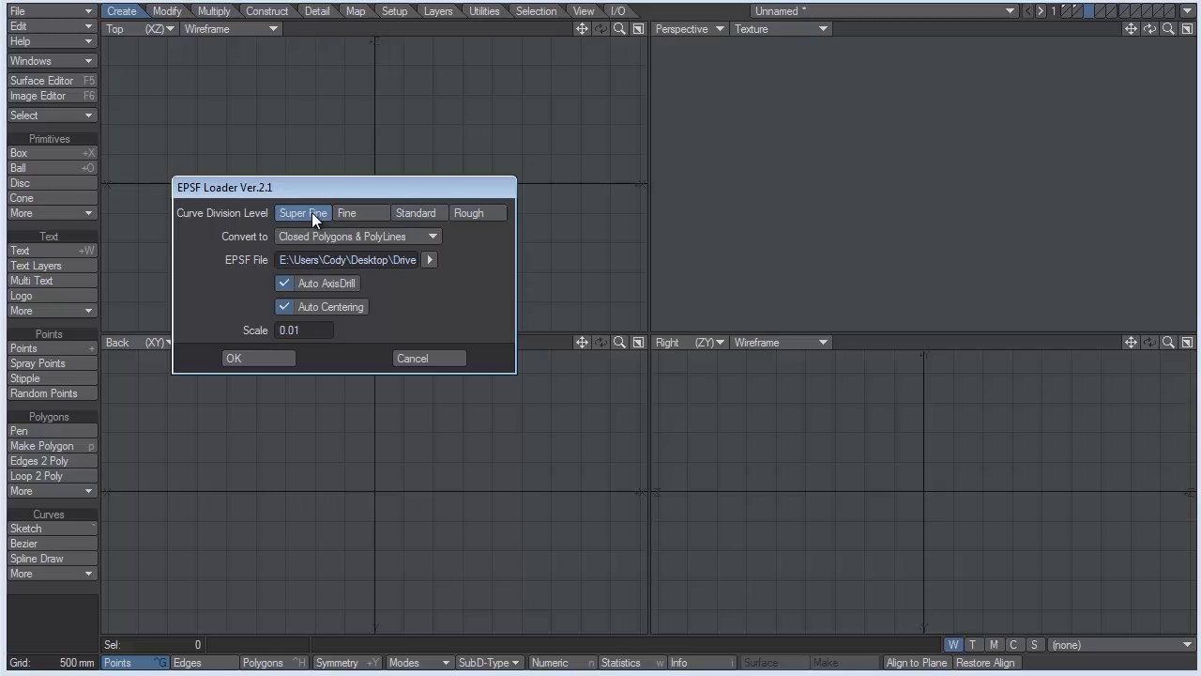
click(355, 213)
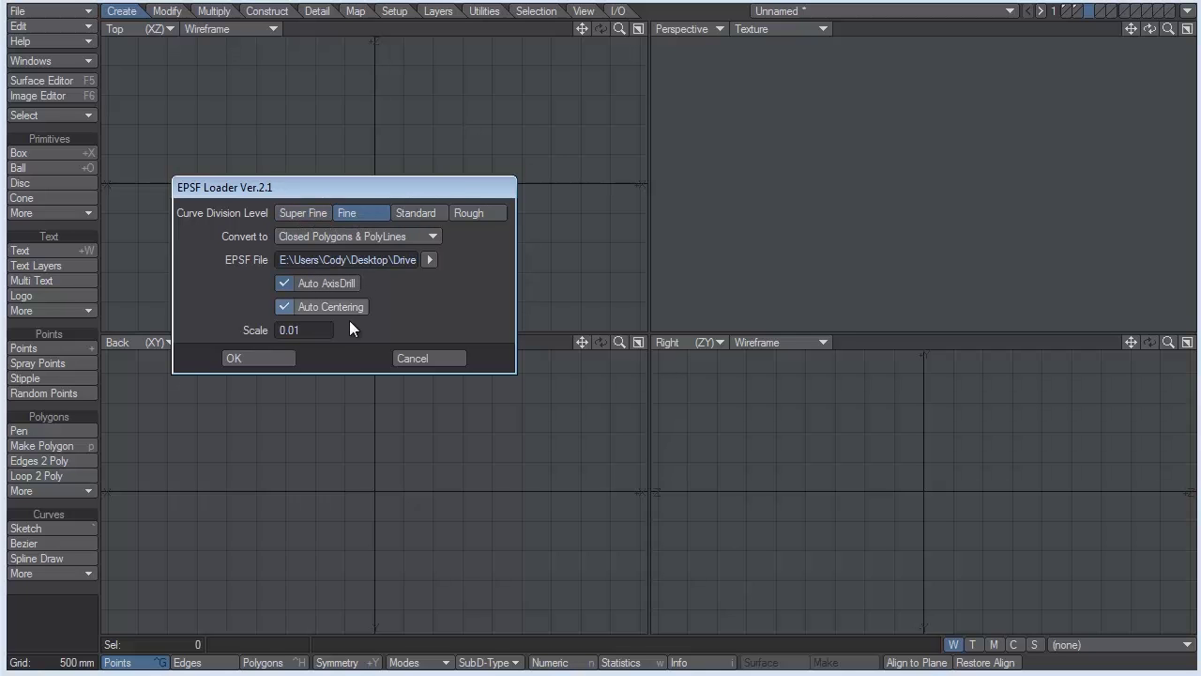
click(279, 355)
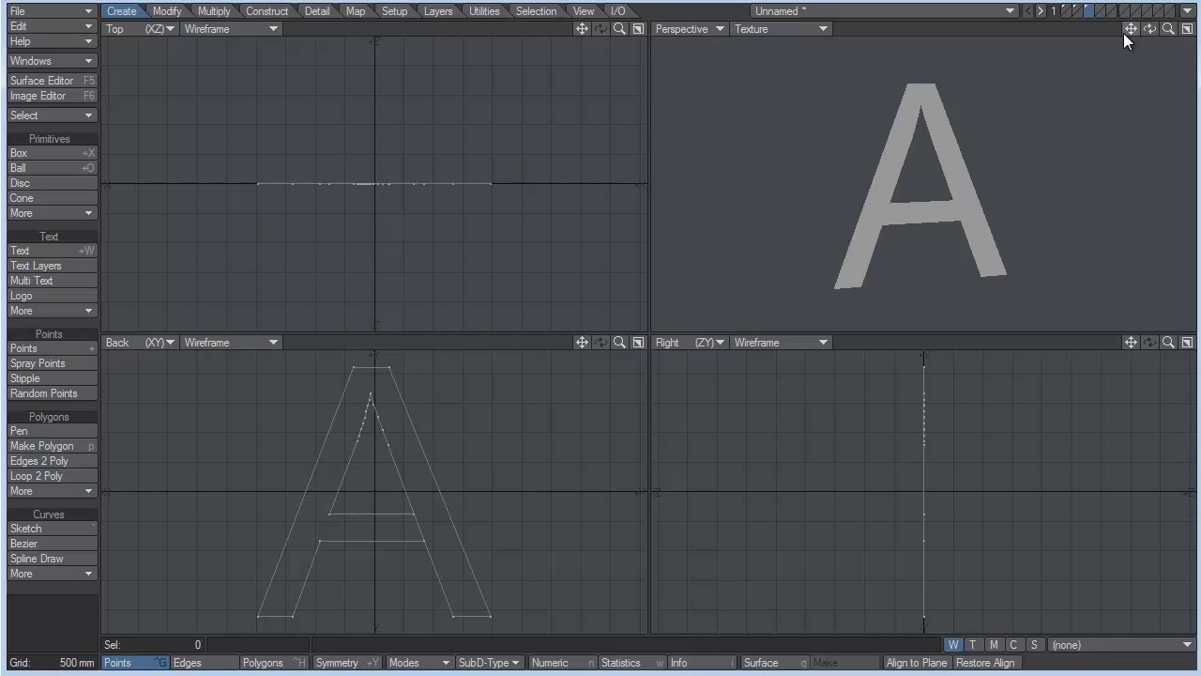
Extrude the letter A along negative Z by about 500 mm
mouse_move(1150, 28)
mouse_down()
mouse_move(1196, 30)
mouse_move(1147, 29)
mouse_up()
key(shift+e)
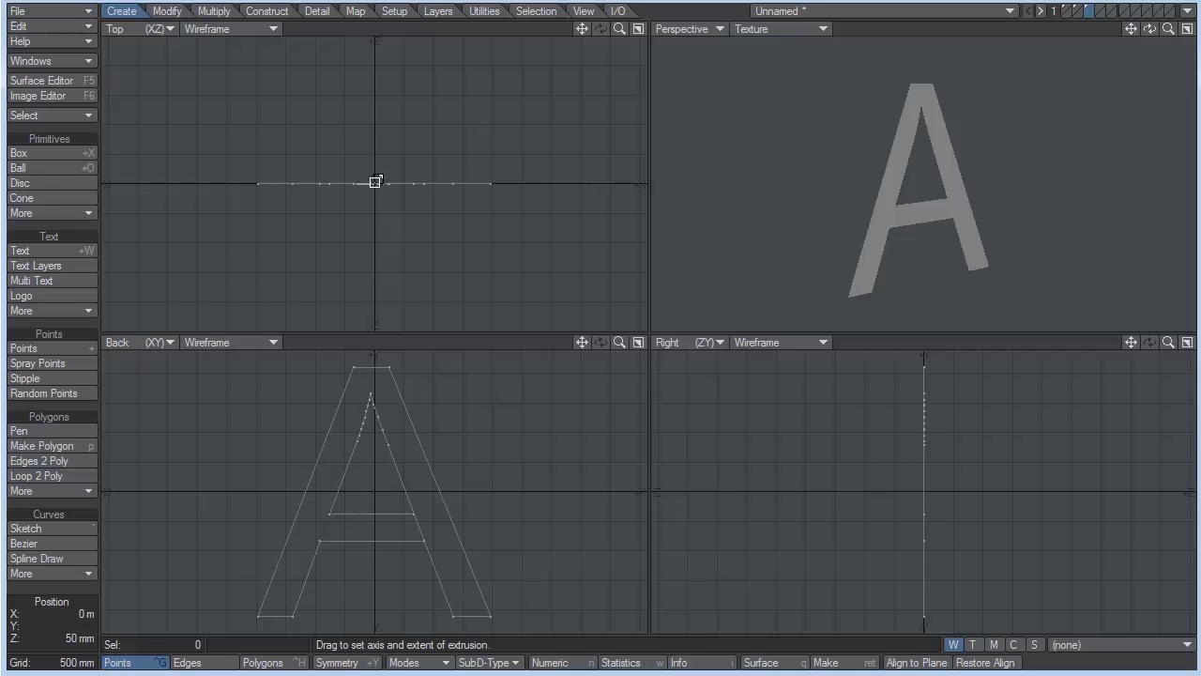
drag(375, 181, 376, 210)
mouse_move(1150, 29)
mouse_down()
mouse_move(1115, 29)
mouse_move(1131, 36)
mouse_up()
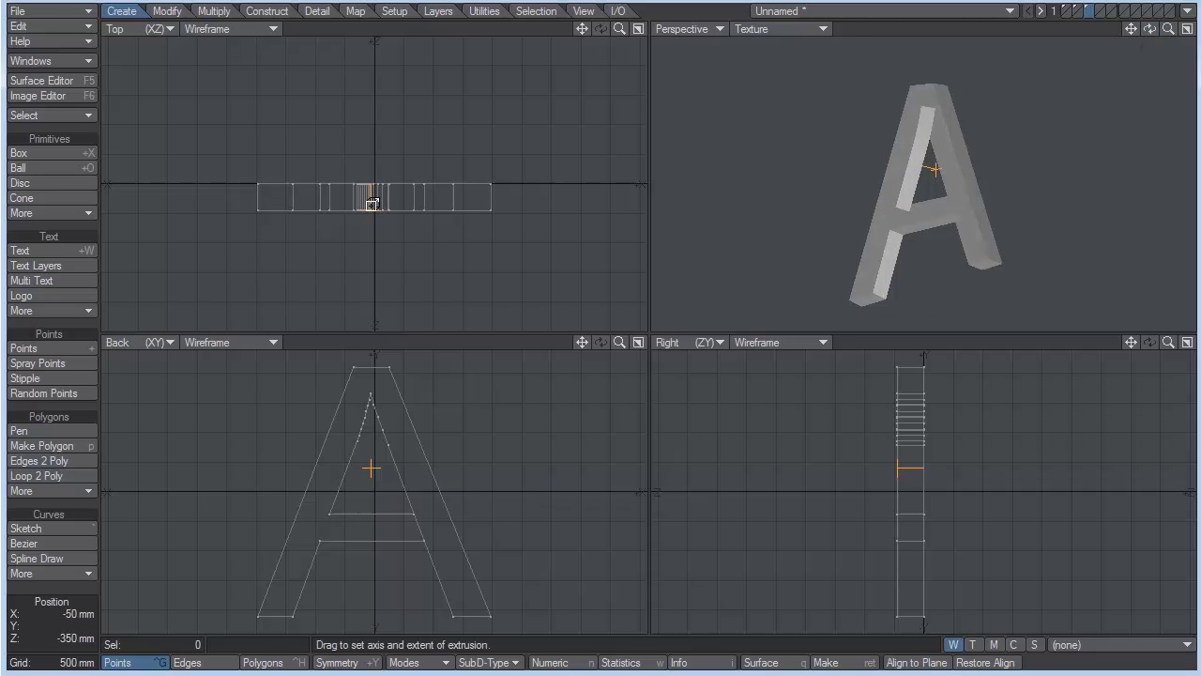
mouse_move(371, 209)
mouse_down()
mouse_move(372, 137)
mouse_move(367, 214)
mouse_up()
key(space)
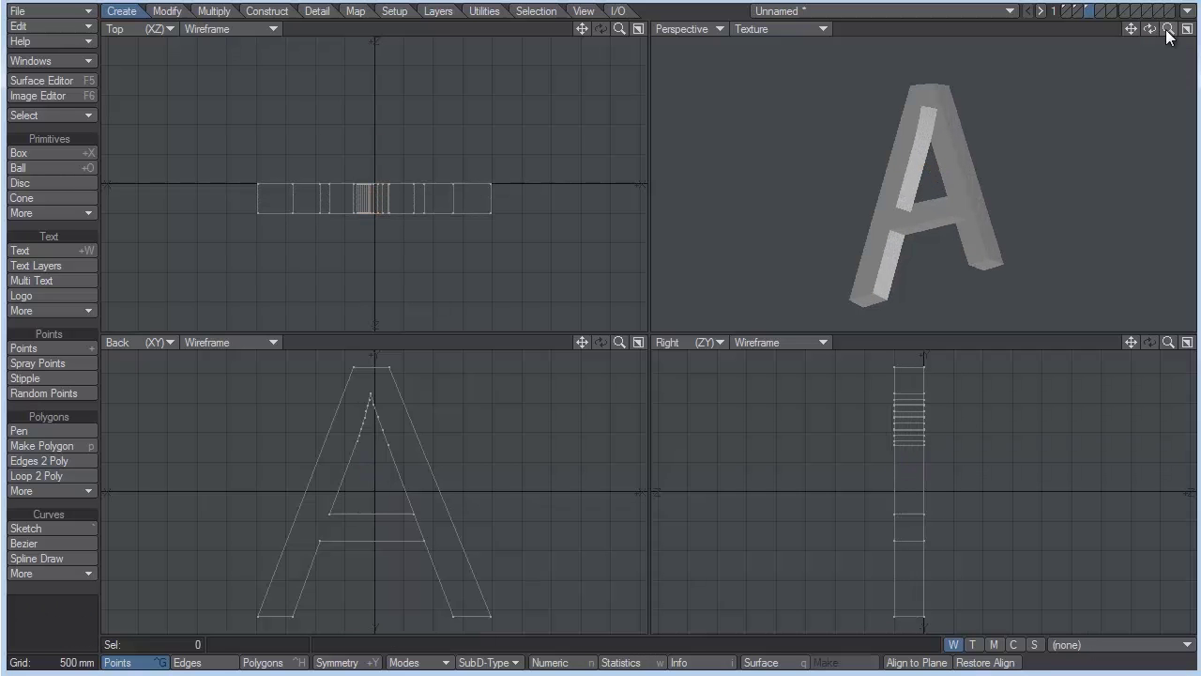
Flip the extruded A's polygons back and forth, leaving their faces pointing outward
mouse_move(1151, 30)
mouse_down()
mouse_move(1117, 30)
mouse_move(1181, 36)
mouse_move(1140, 32)
mouse_move(1152, 30)
mouse_up()
key(f)
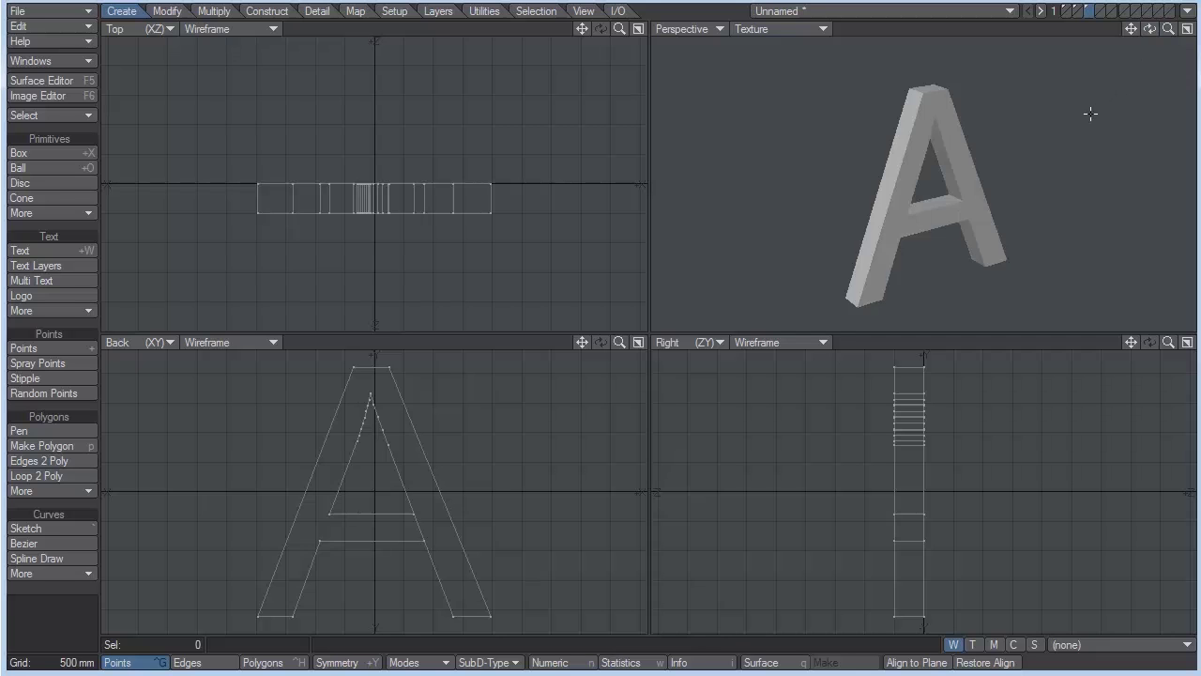
key(f)
key(f)
key(f)
key(f)
Select the extruded A's front and back face polygons and bevel them with a slight shift and inset
key(space)
key(space)
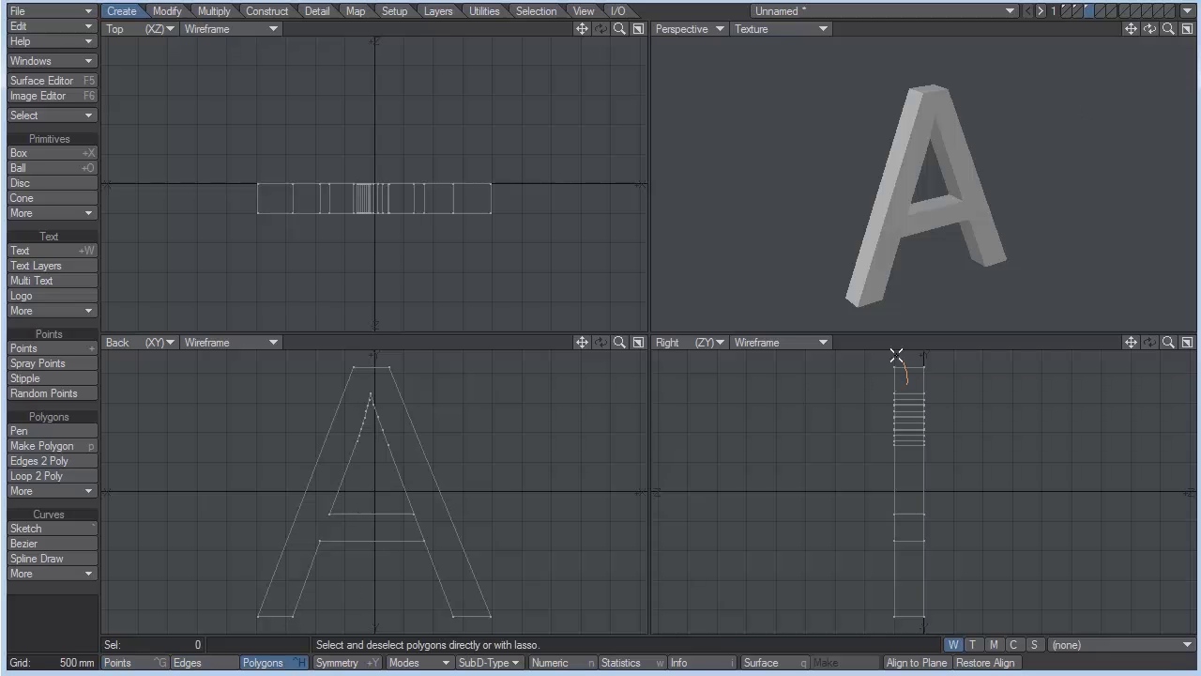
mouse_move(883, 345)
right_down()
mouse_move(831, 568)
mouse_move(886, 637)
mouse_move(906, 606)
right_up()
mouse_move(907, 604)
right_down()
mouse_move(963, 491)
mouse_move(942, 367)
mouse_move(914, 374)
right_up()
key(g)
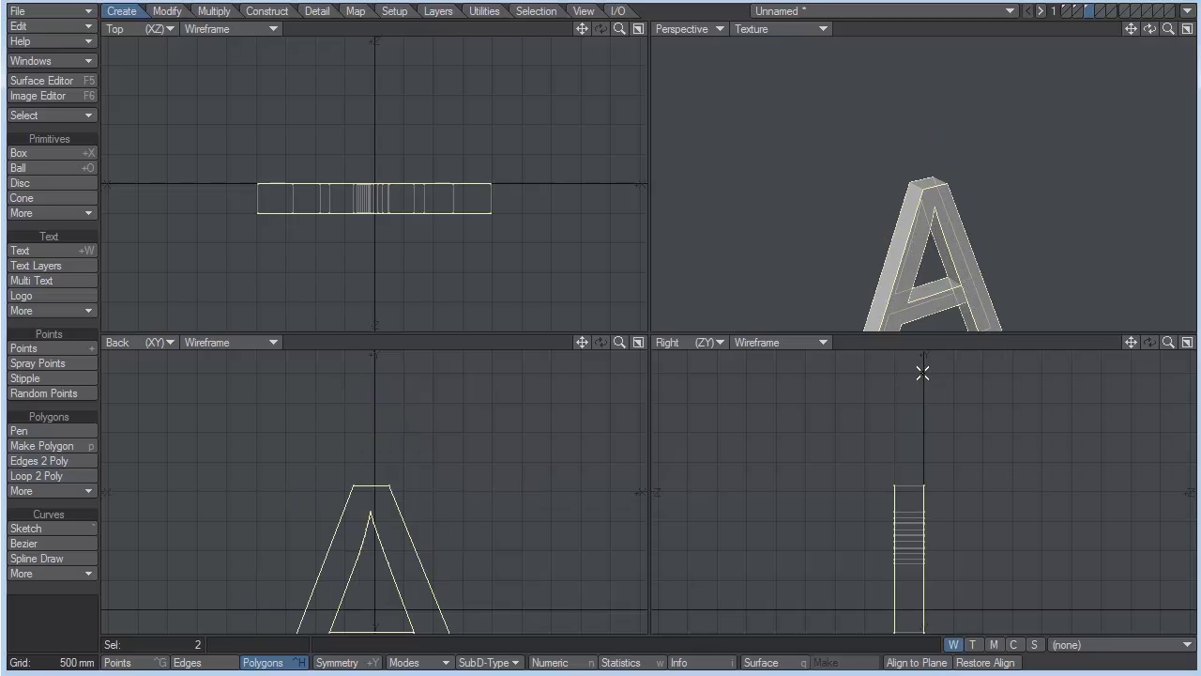
key(period)
key(period)
key(period)
key(period)
key(period)
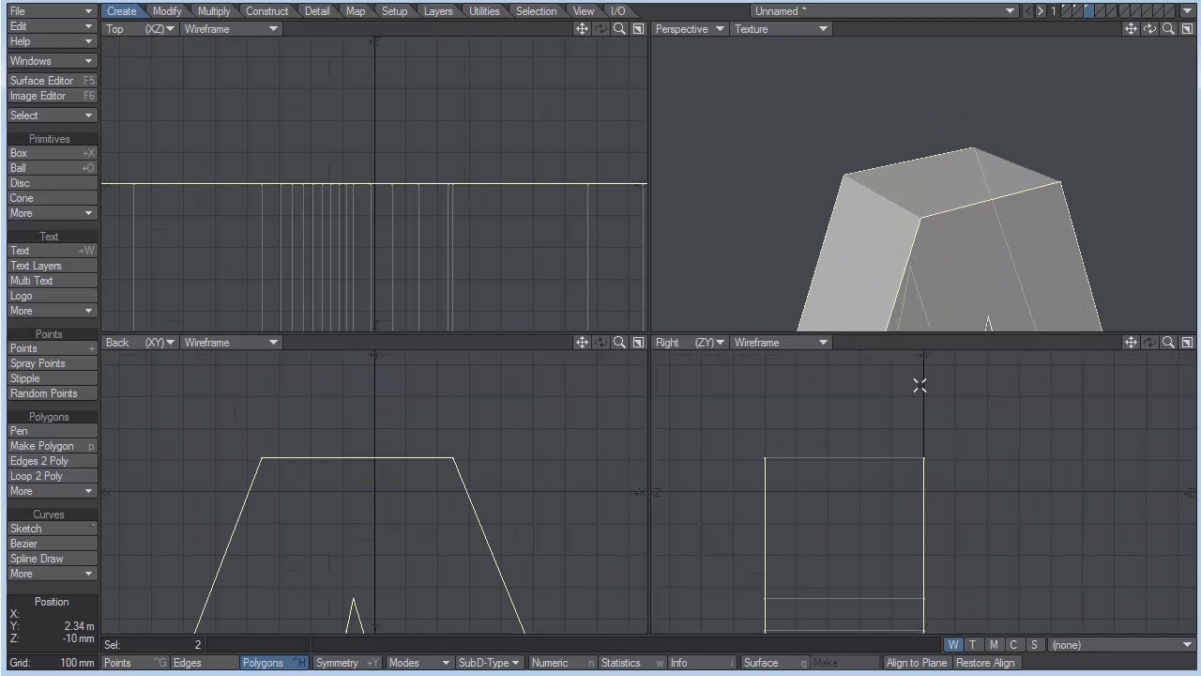
key(b)
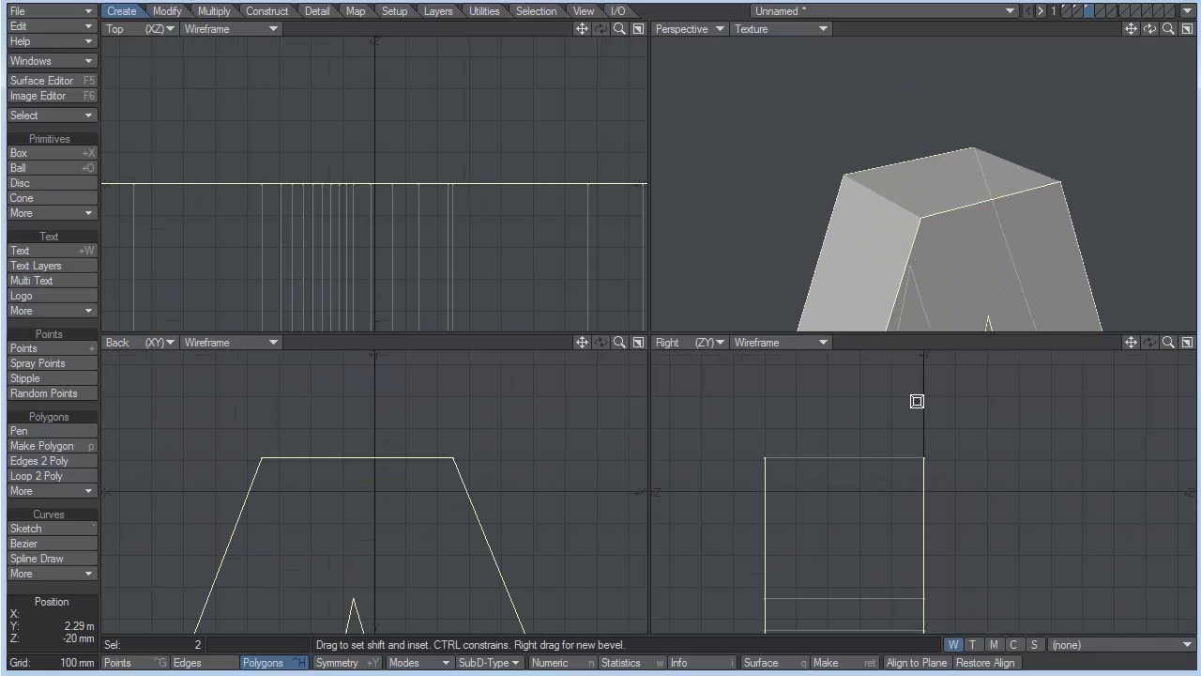
click(944, 456)
drag(944, 454, 940, 449)
key(space)
click(921, 342)
key(a)
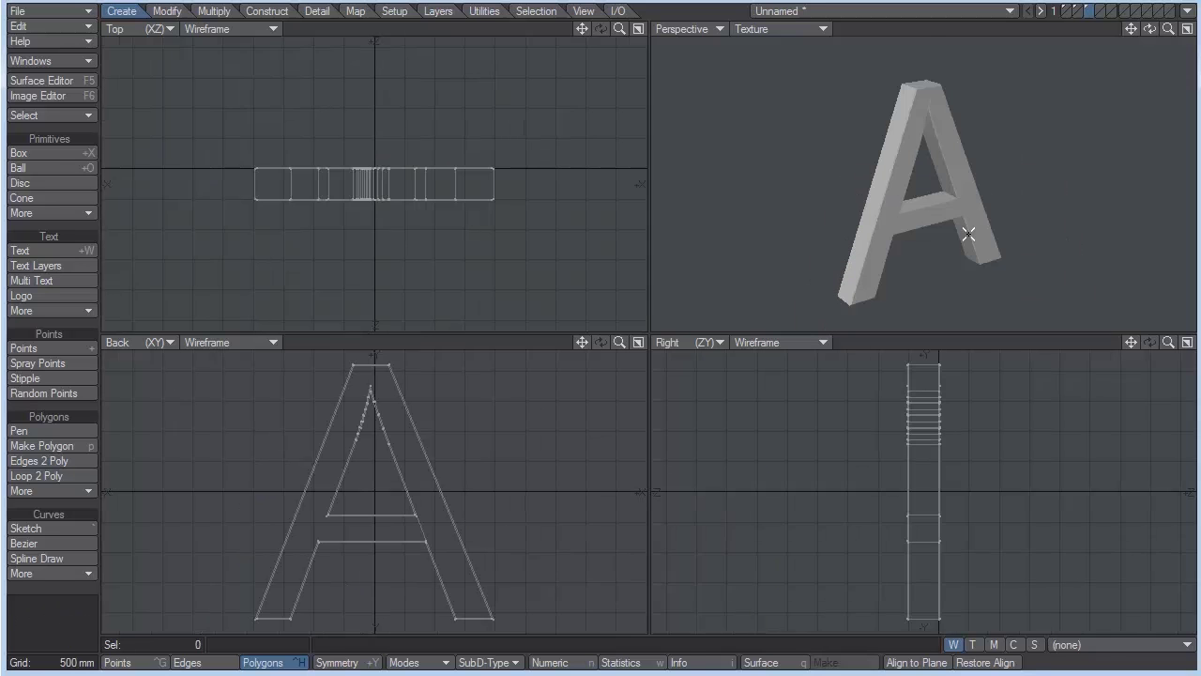
drag(1149, 29, 1103, 28)
With the A as background reference, create a cube slightly wider than the letter in the fourth layer and centre it on the origin
click(1100, 12)
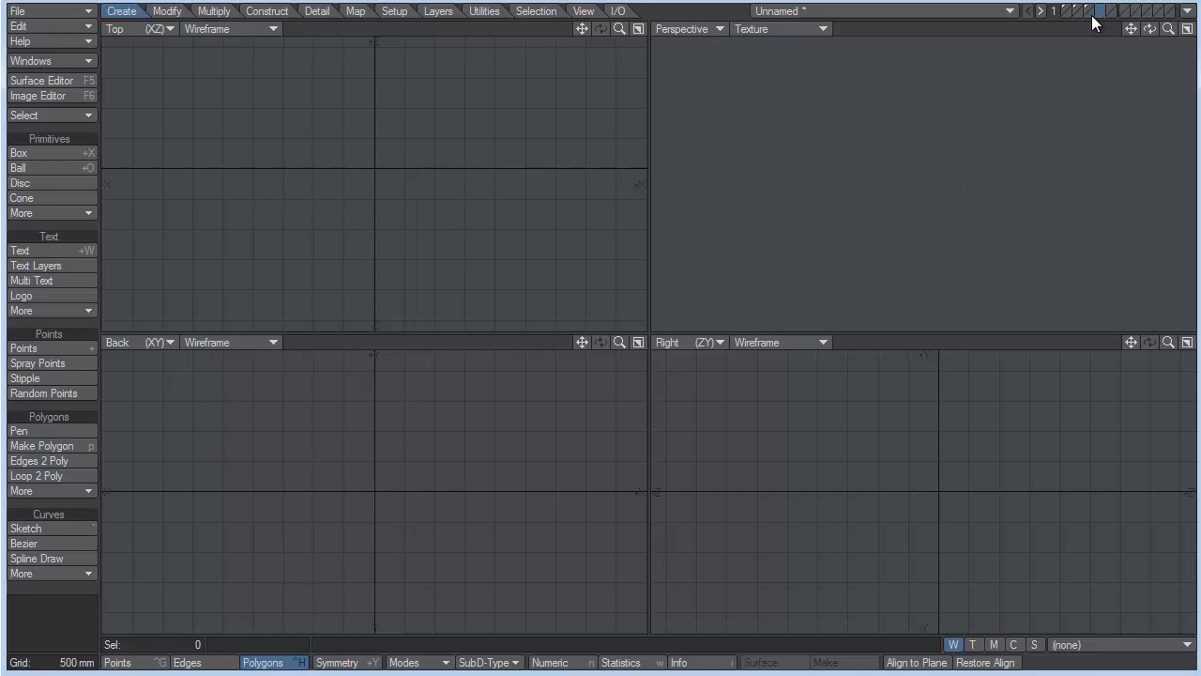
click(1090, 16)
drag(618, 342, 563, 341)
key(shift+x)
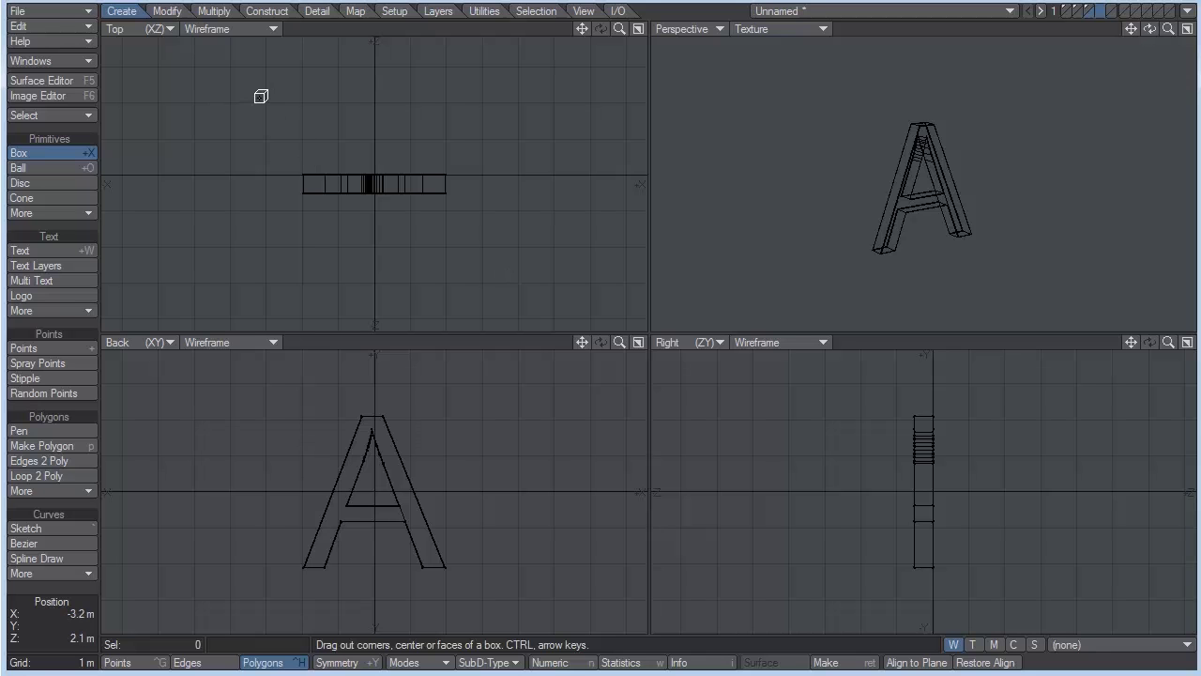
drag(256, 79, 472, 295)
ctrl+drag(376, 491, 398, 337)
key(space)
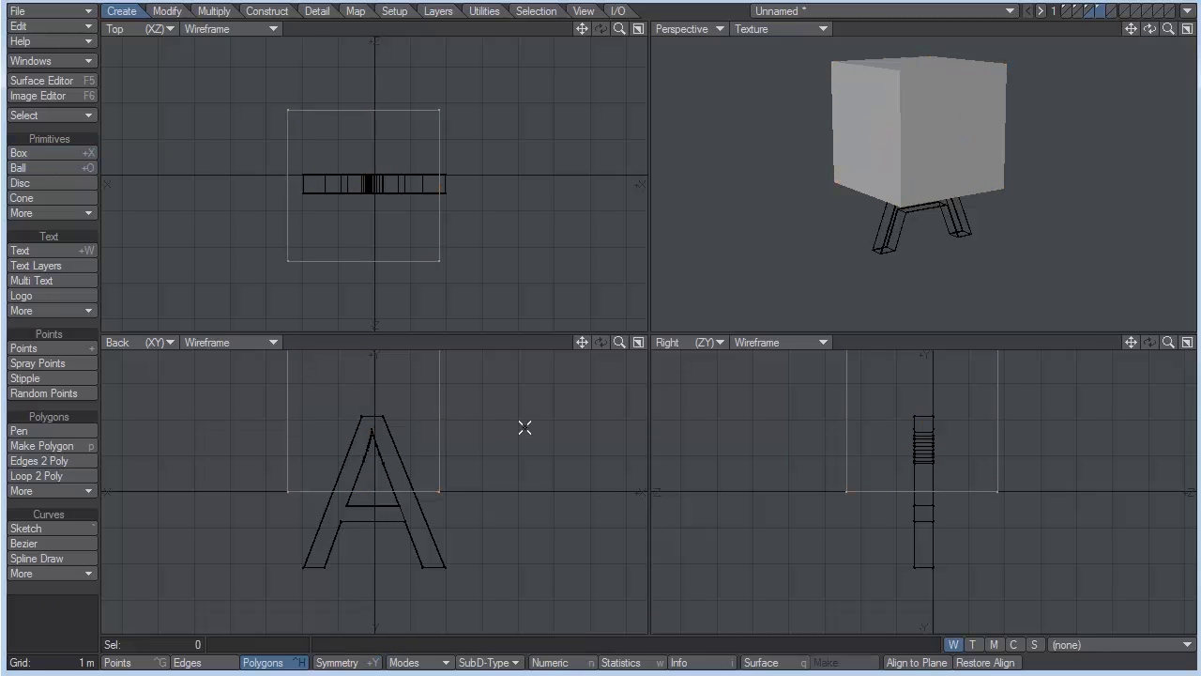
key(F2)
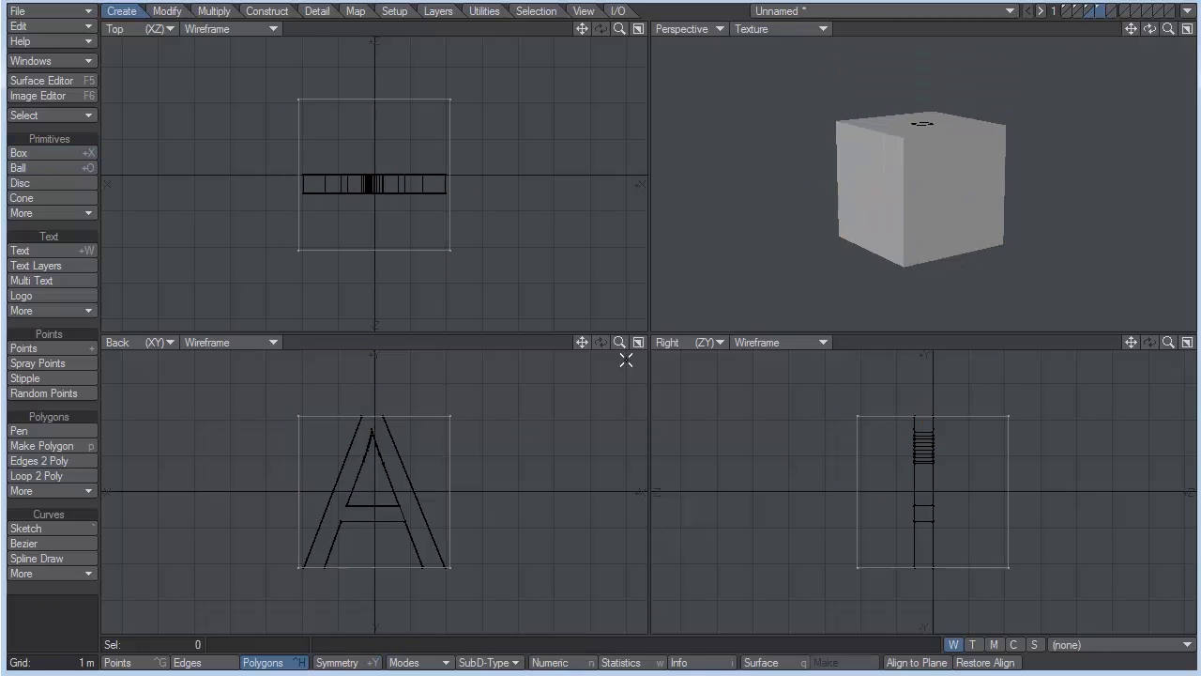
Knife two horizontal cuts through the cube in the Back view, one just below its upper edge and one just above its lower edge
drag(619, 340, 430, 176)
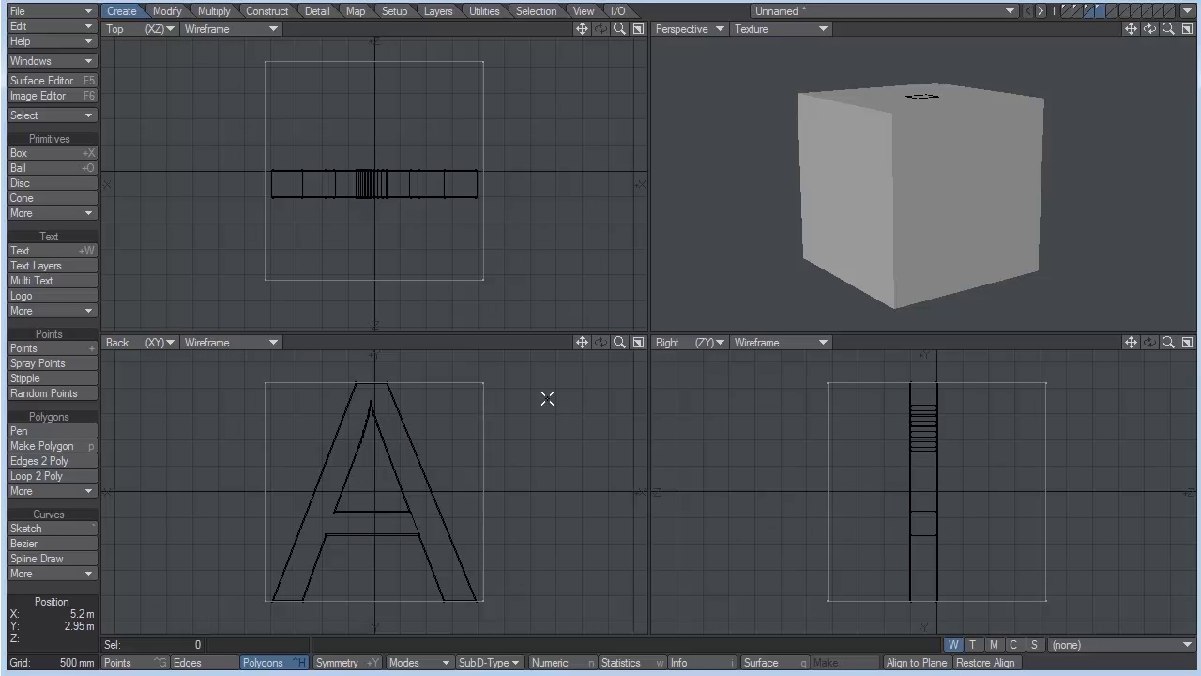
click(214, 11)
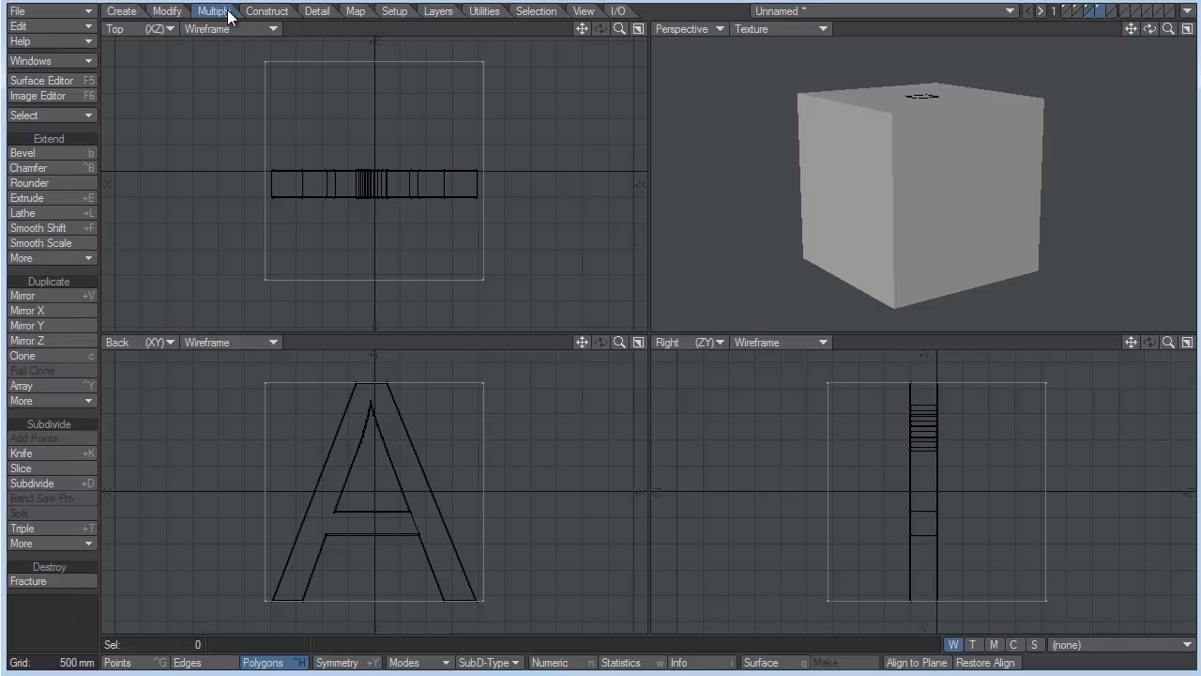
click(57, 452)
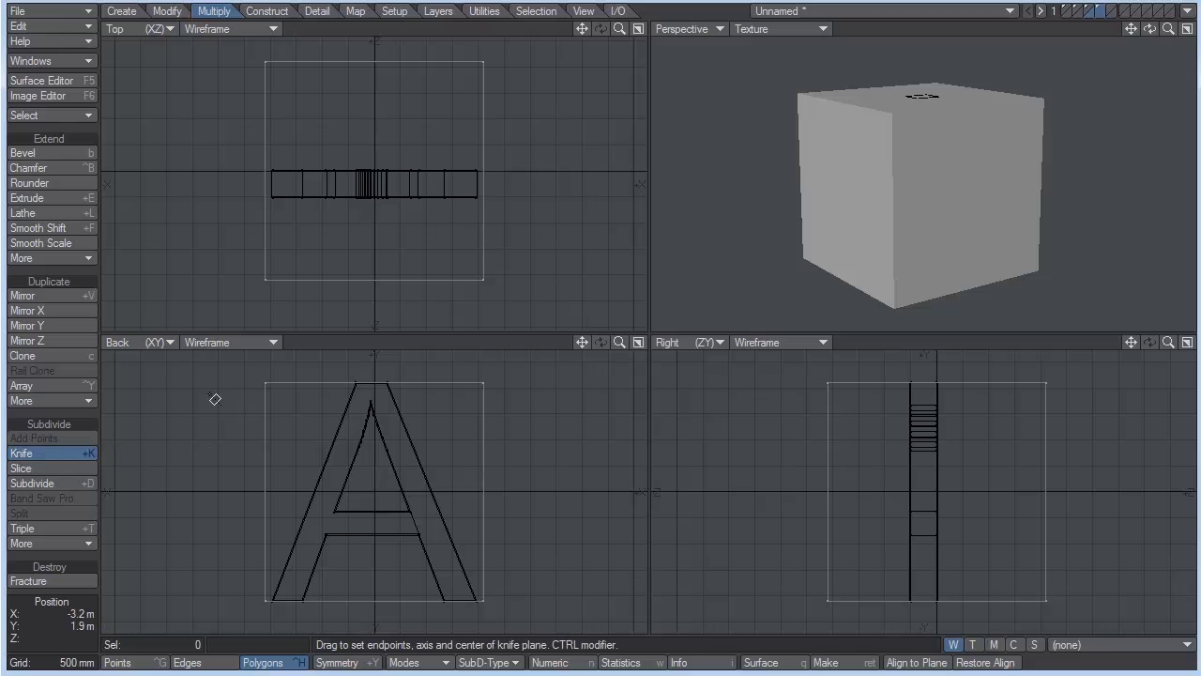
drag(214, 398, 531, 400)
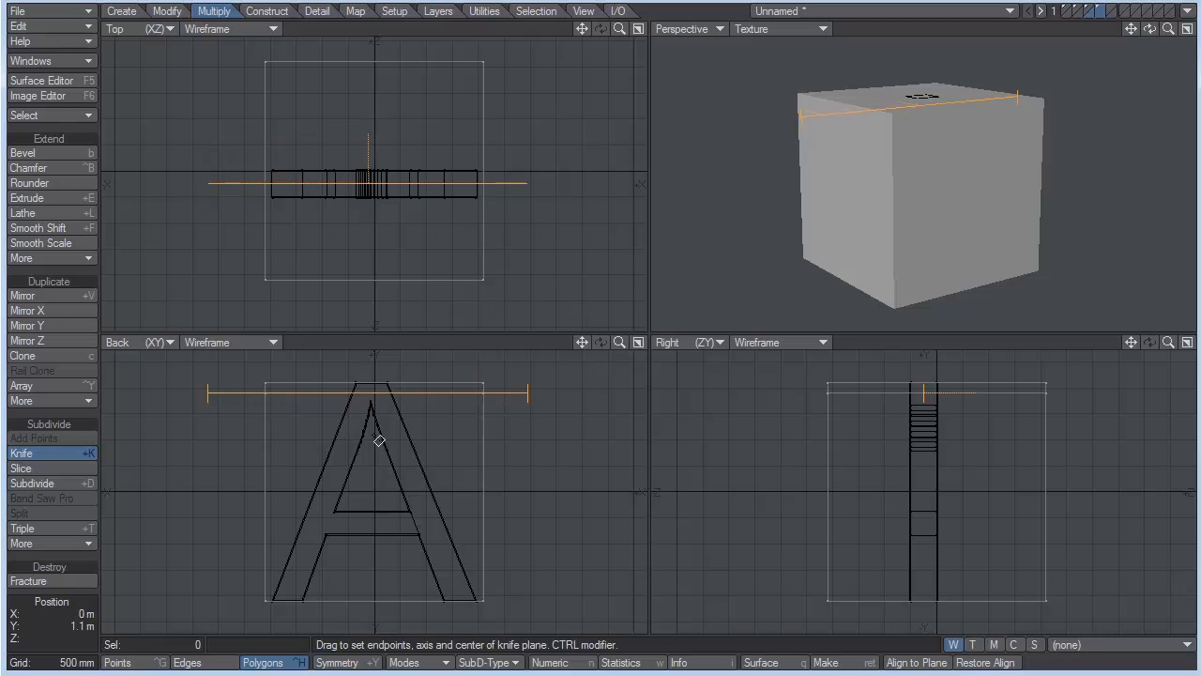
drag(344, 419, 391, 405)
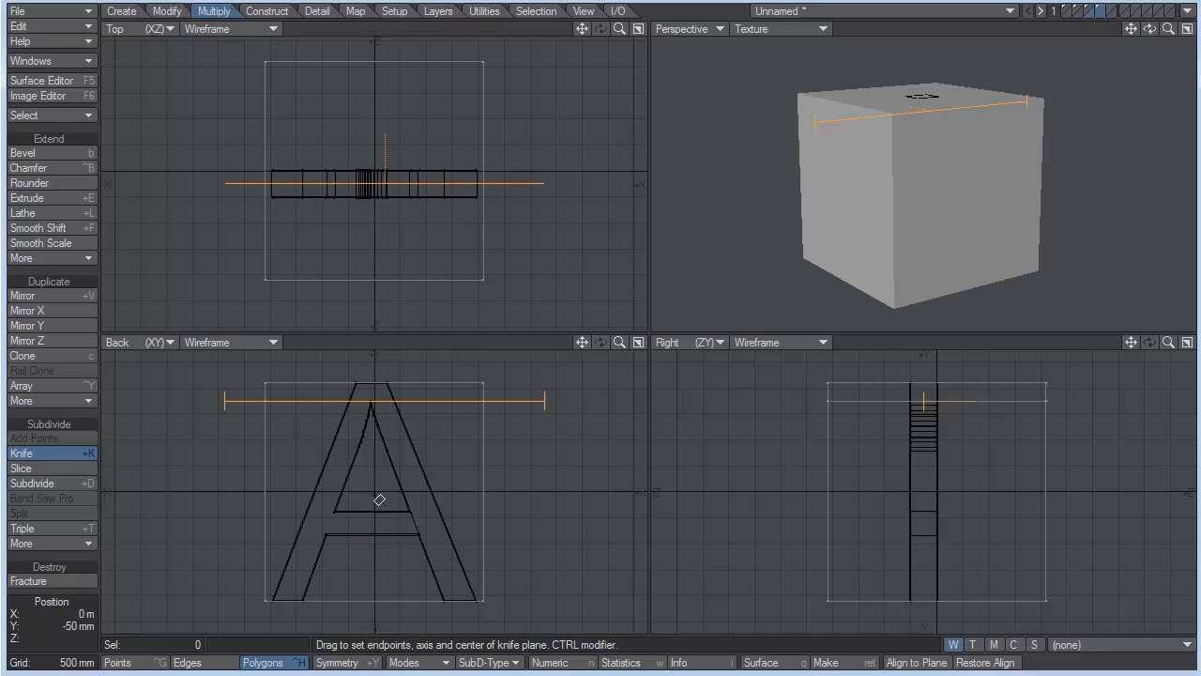
drag(379, 499, 387, 589)
key(space)
Knife two vertical cuts through the cube in the Back view, each just inside one of its side edges
key(shift+k)
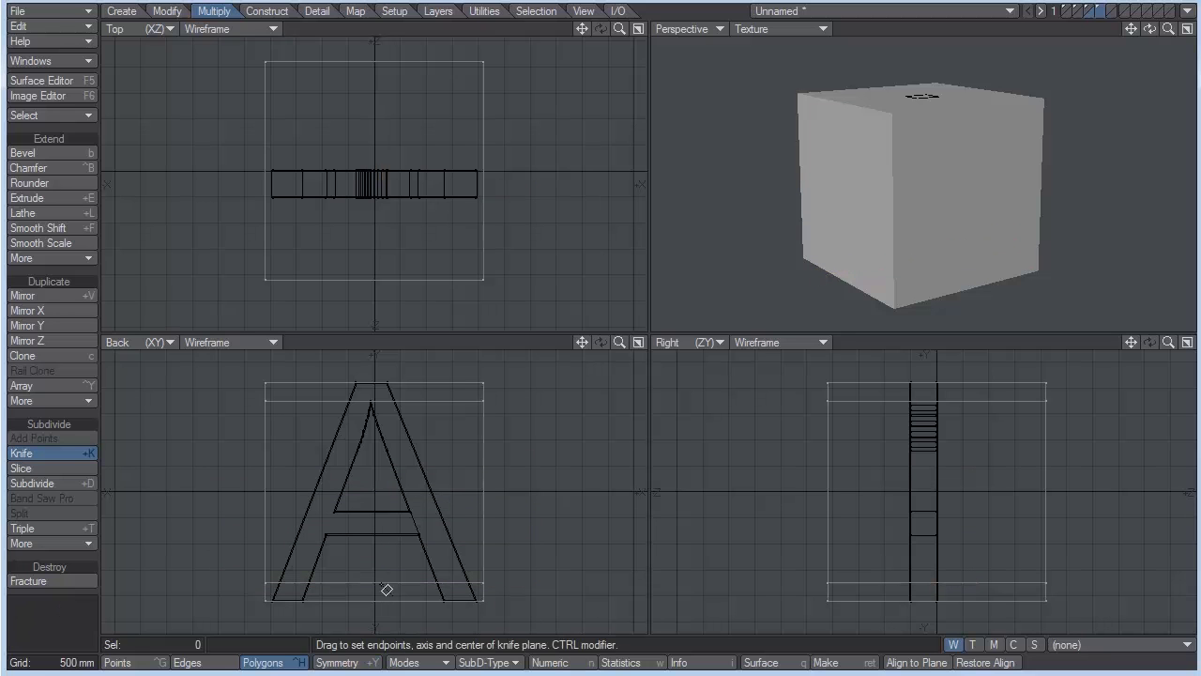
ctrl+drag(466, 365, 471, 618)
mouse_move(465, 490)
mouse_down()
mouse_move(496, 511)
mouse_move(465, 498)
mouse_up()
drag(343, 498, 288, 496)
key(Return)
Knife two vertical cuts through the cube in the Right view, just inside its front and back faces
key(shift+k)
drag(855, 372, 863, 621)
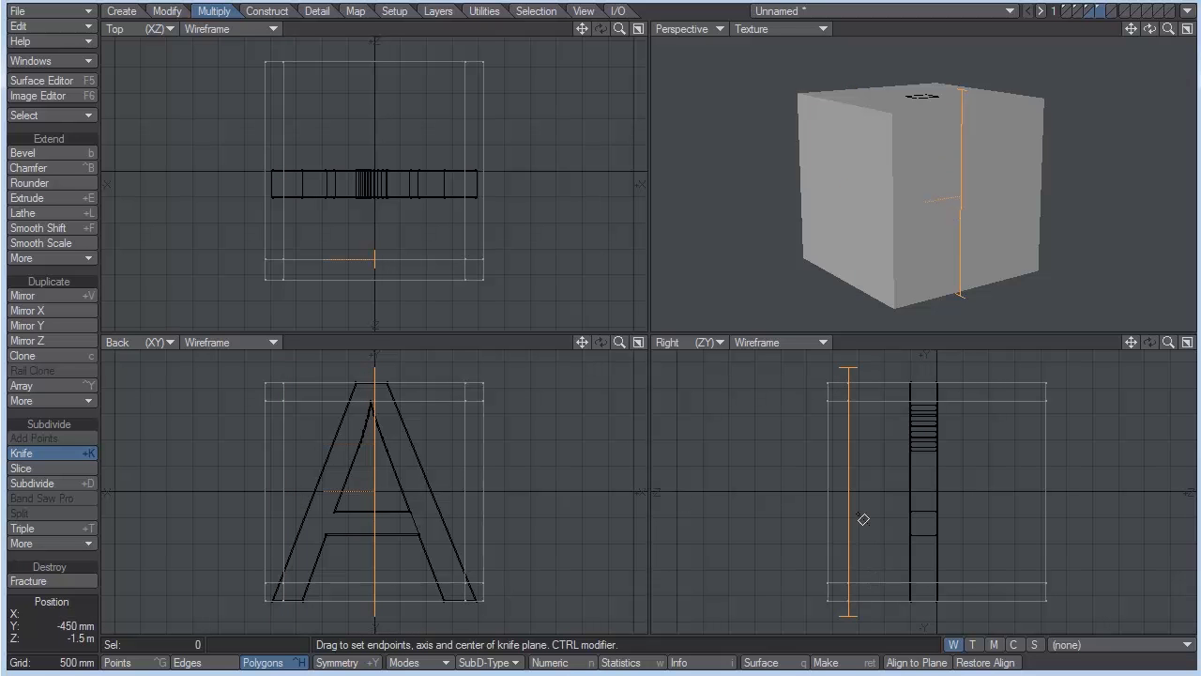
drag(854, 506, 850, 501)
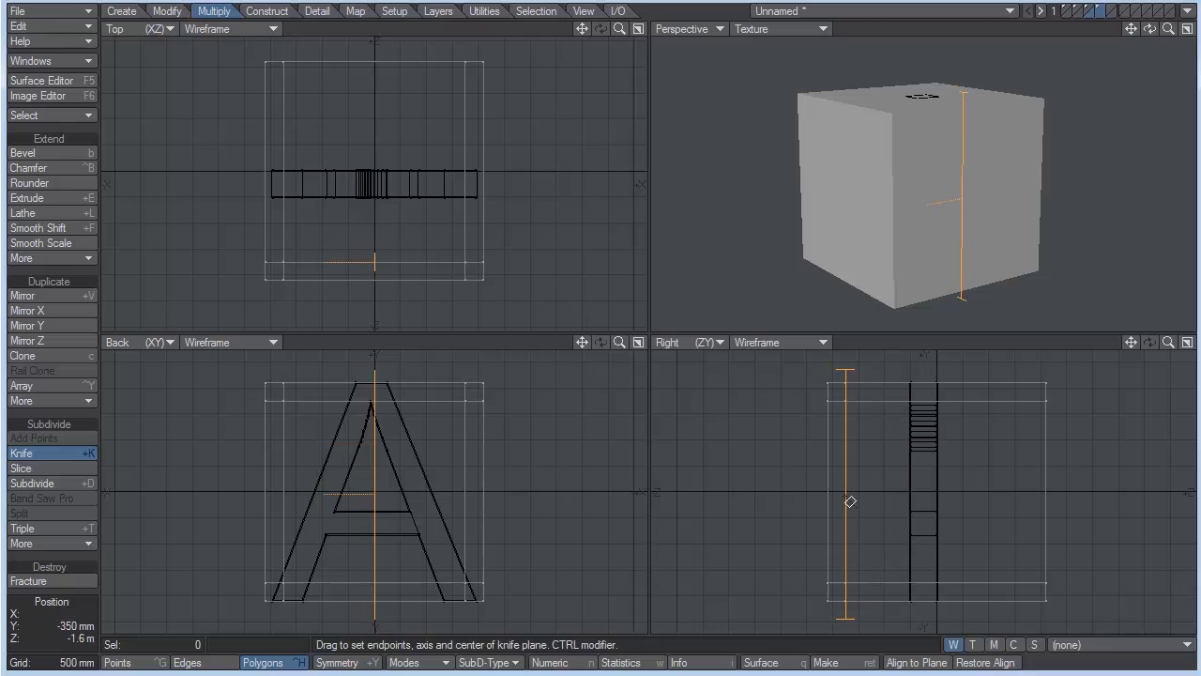
drag(1013, 501, 1033, 504)
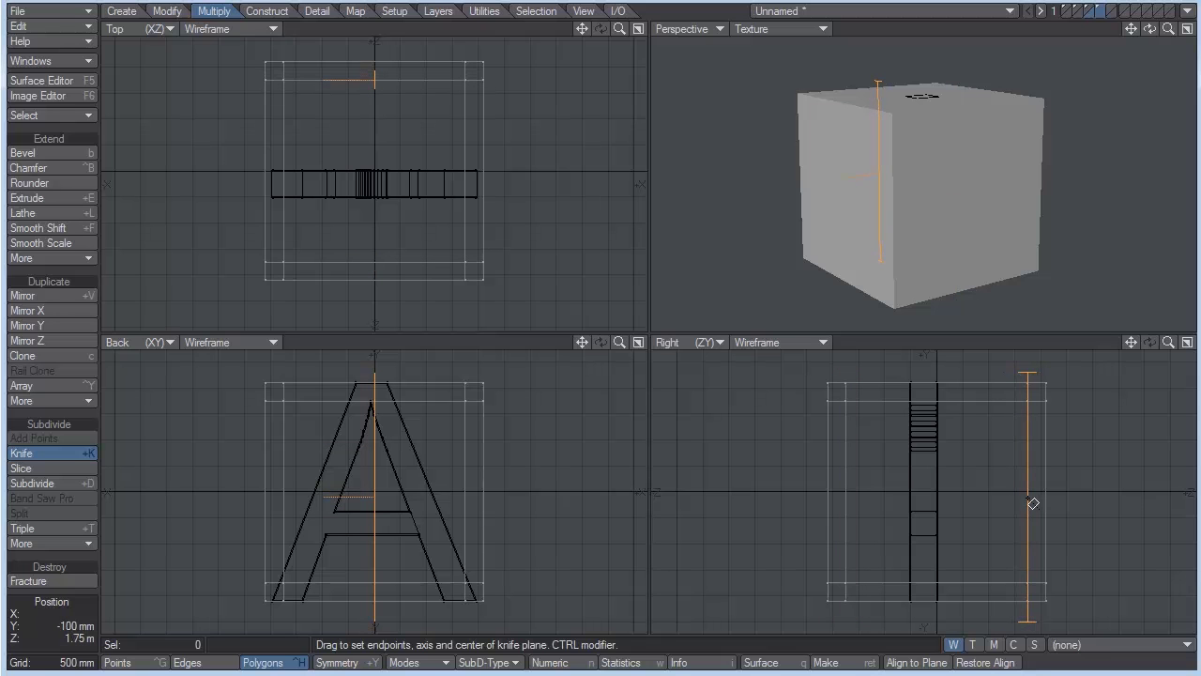
key(space)
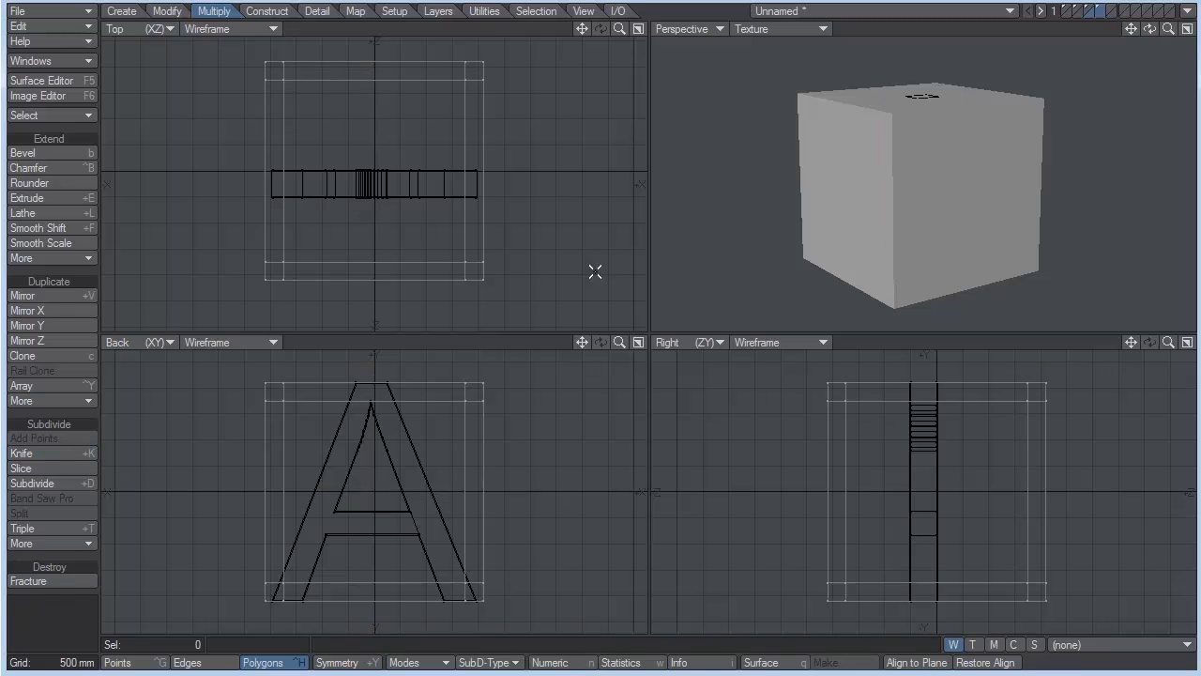
Select the large central panel polygon on all six sides of the cube
click(851, 174)
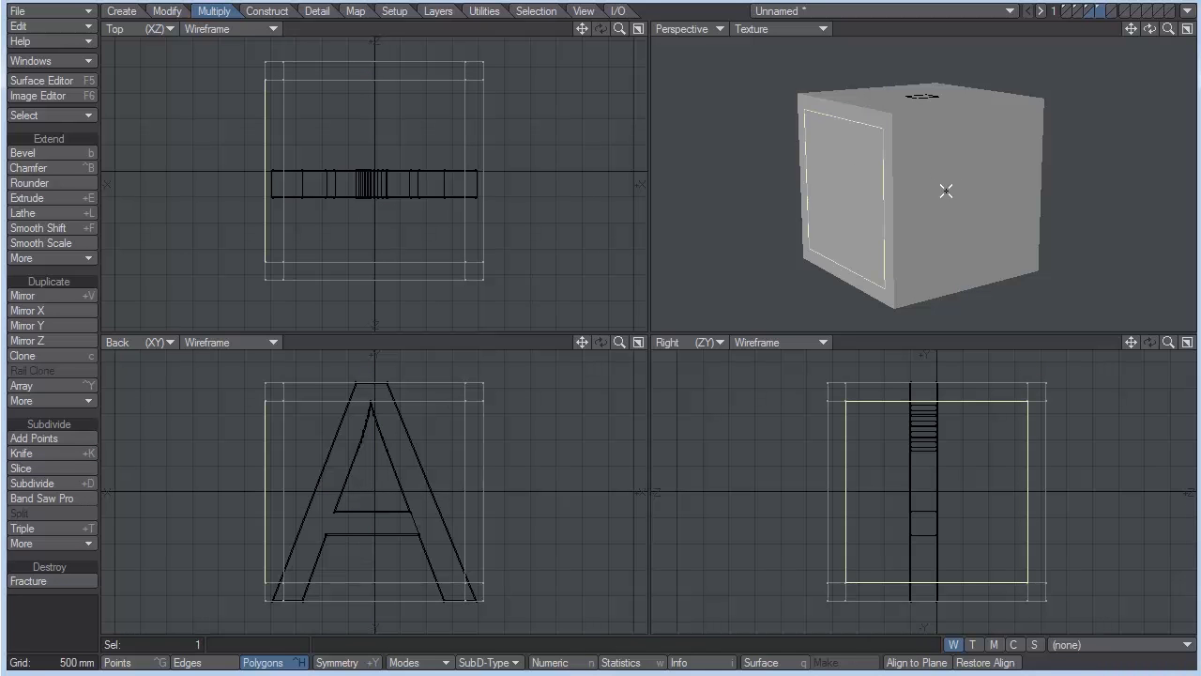
click(959, 187)
click(927, 96)
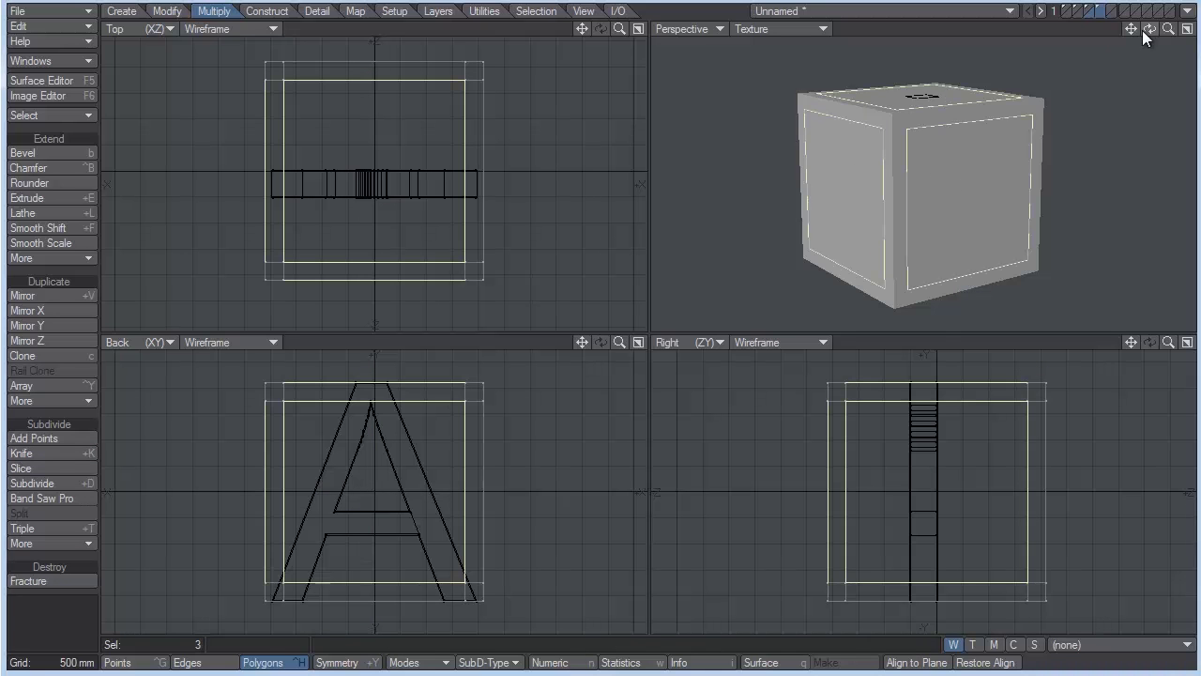
drag(1147, 29, 951, 215)
click(940, 228)
drag(1149, 29, 935, 179)
click(851, 223)
click(867, 183)
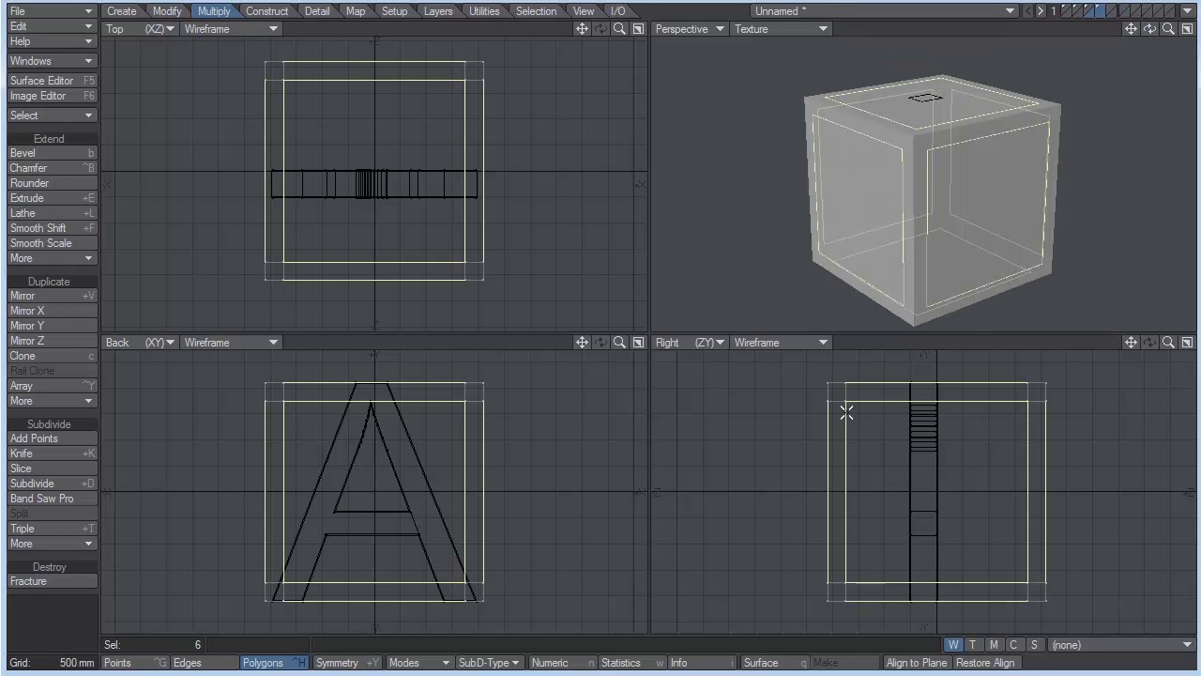
scroll(846, 392, up, 4)
scroll(846, 392, up, 2)
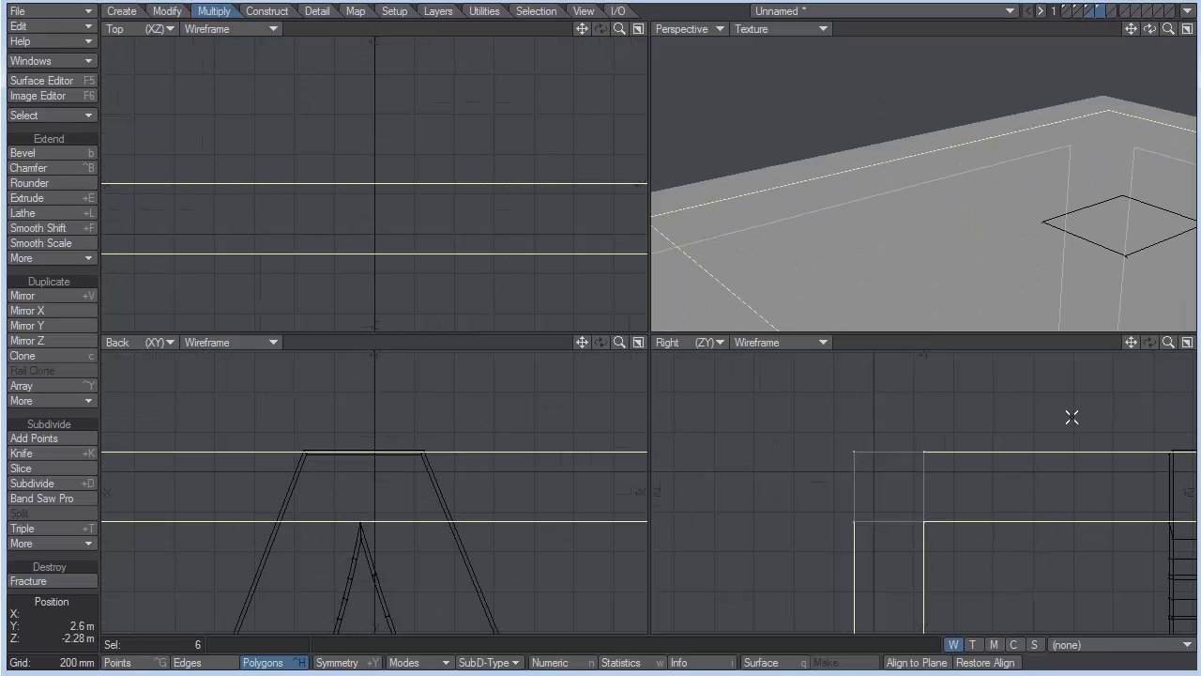
drag(1169, 344, 870, 402)
key(a)
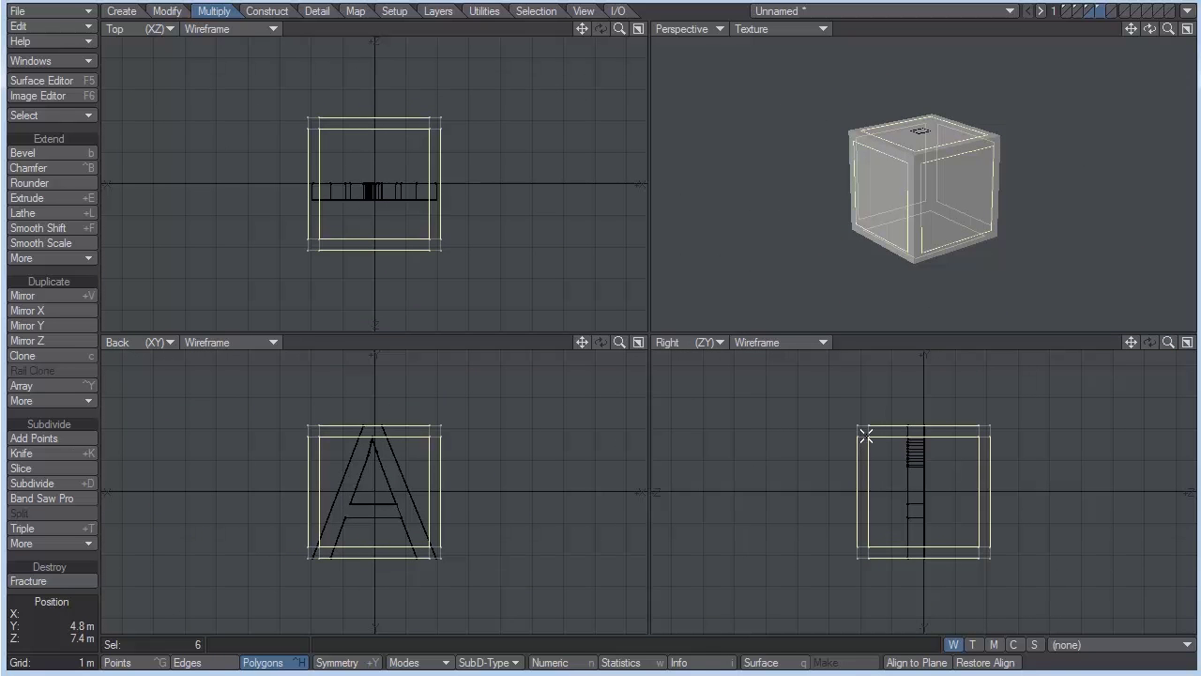
key(g)
key(g)
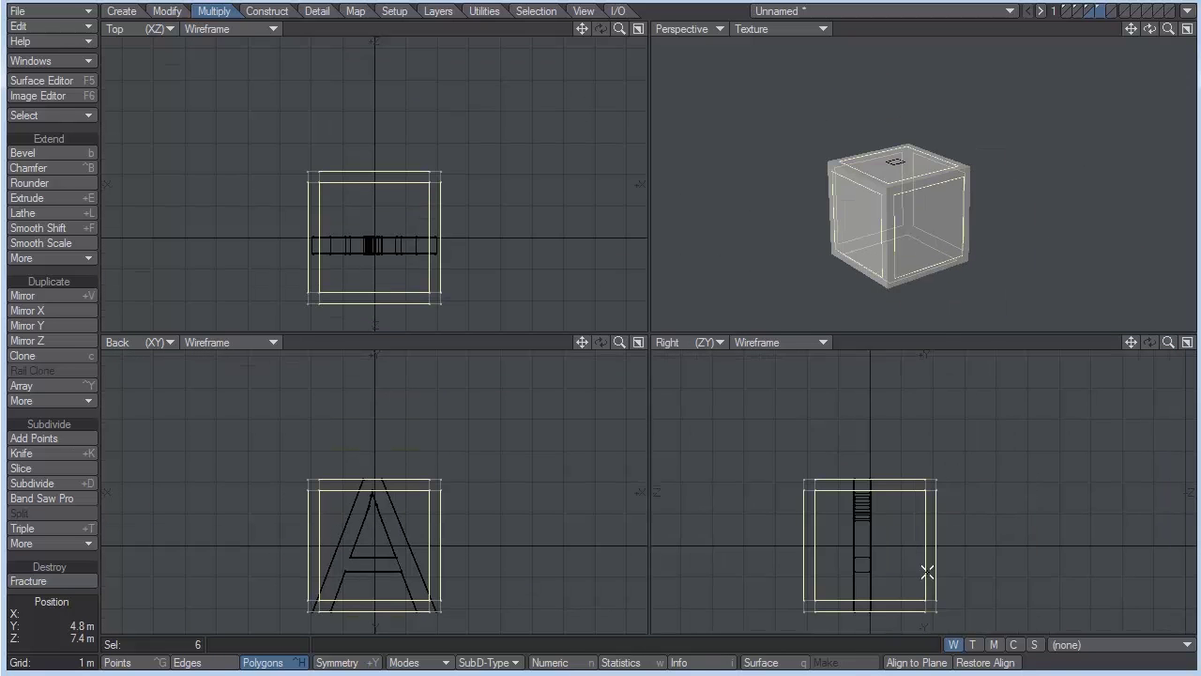
key(g)
key(g)
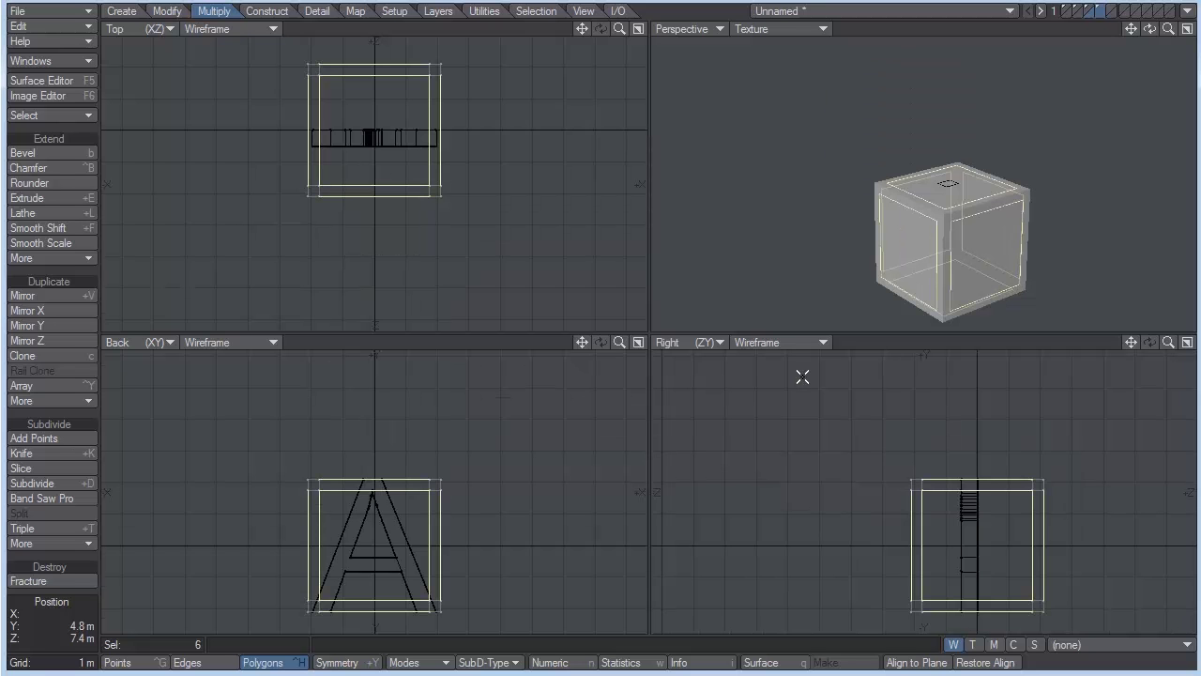
Bevel the six selected panels with a small inset and a slight inward shift
key(period)
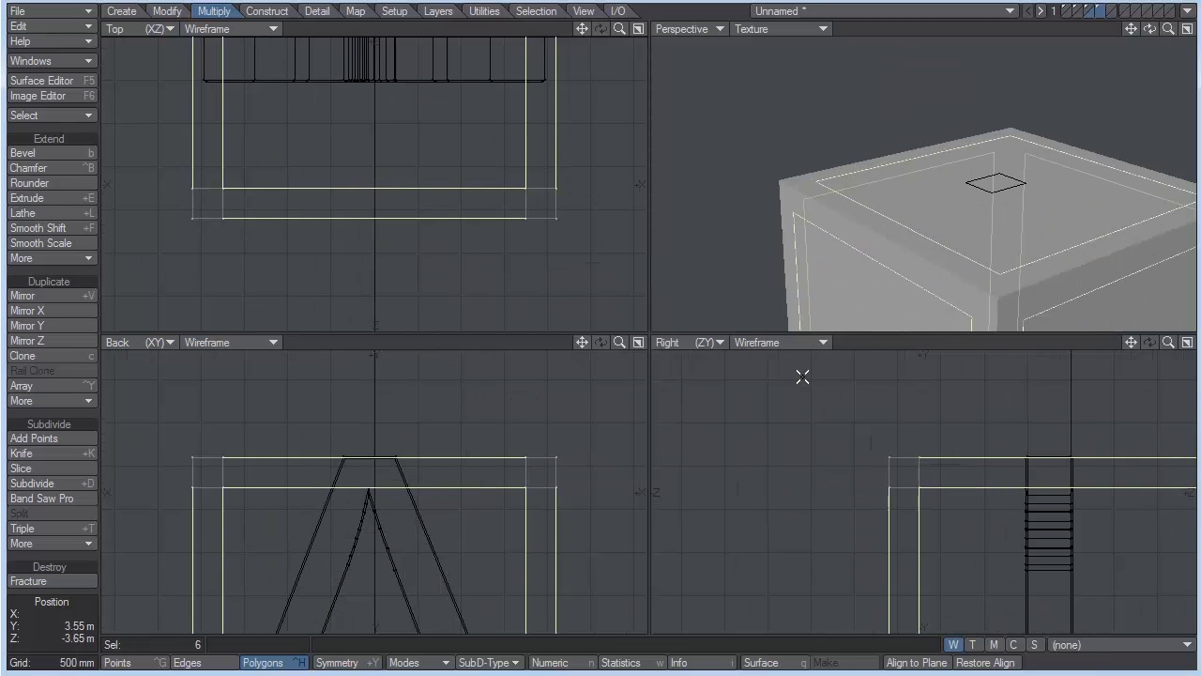
scroll(802, 376, down, 2)
scroll(802, 377, up, 5)
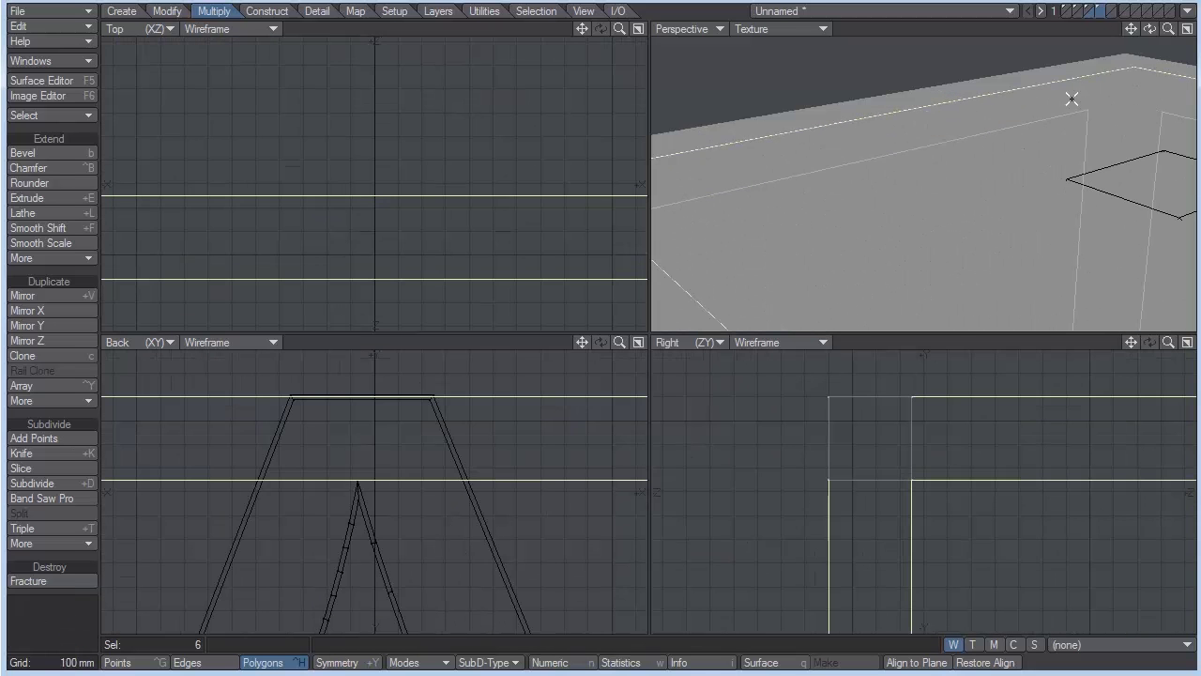
drag(1149, 29, 1069, 57)
key(b)
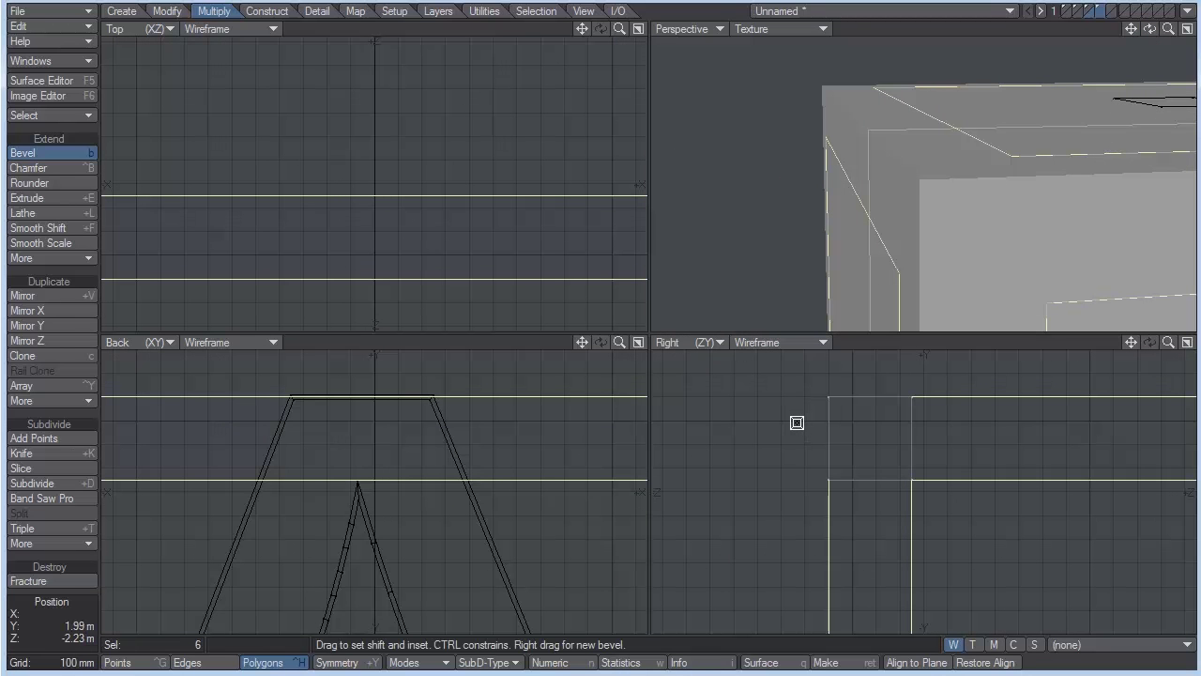
drag(796, 423, 793, 427)
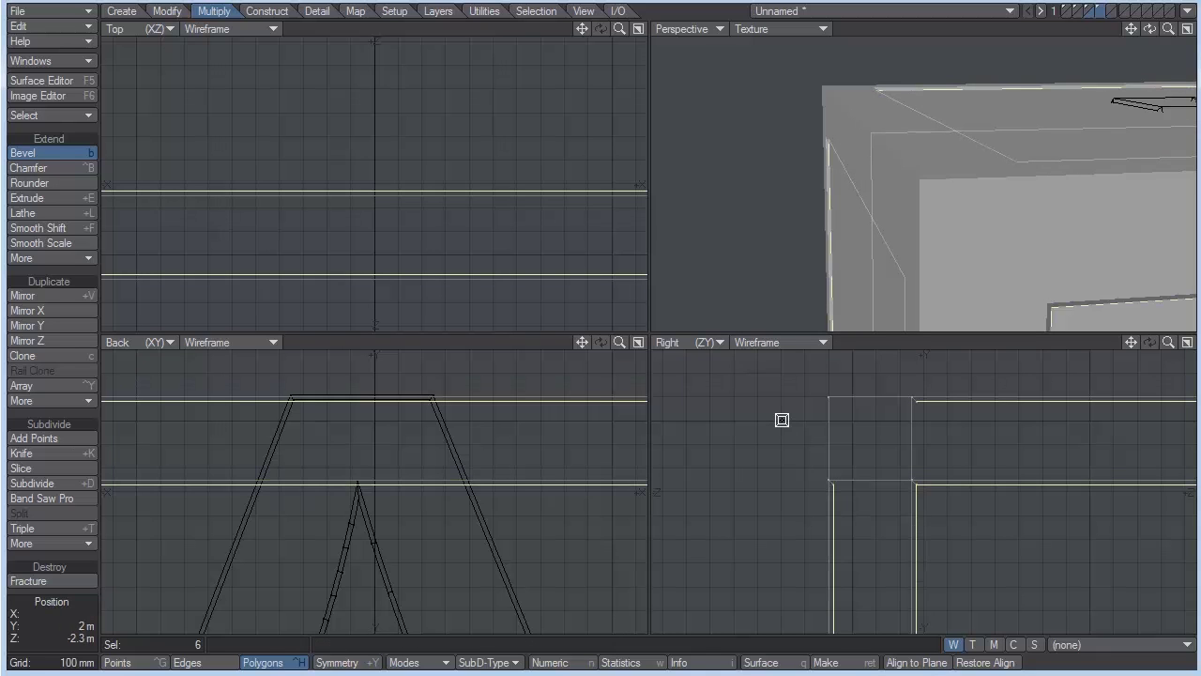
Bevel the six panels again to sink them nearly the frame's thickness into the cube, and add a small finishing bevel
drag(783, 414, 794, 482)
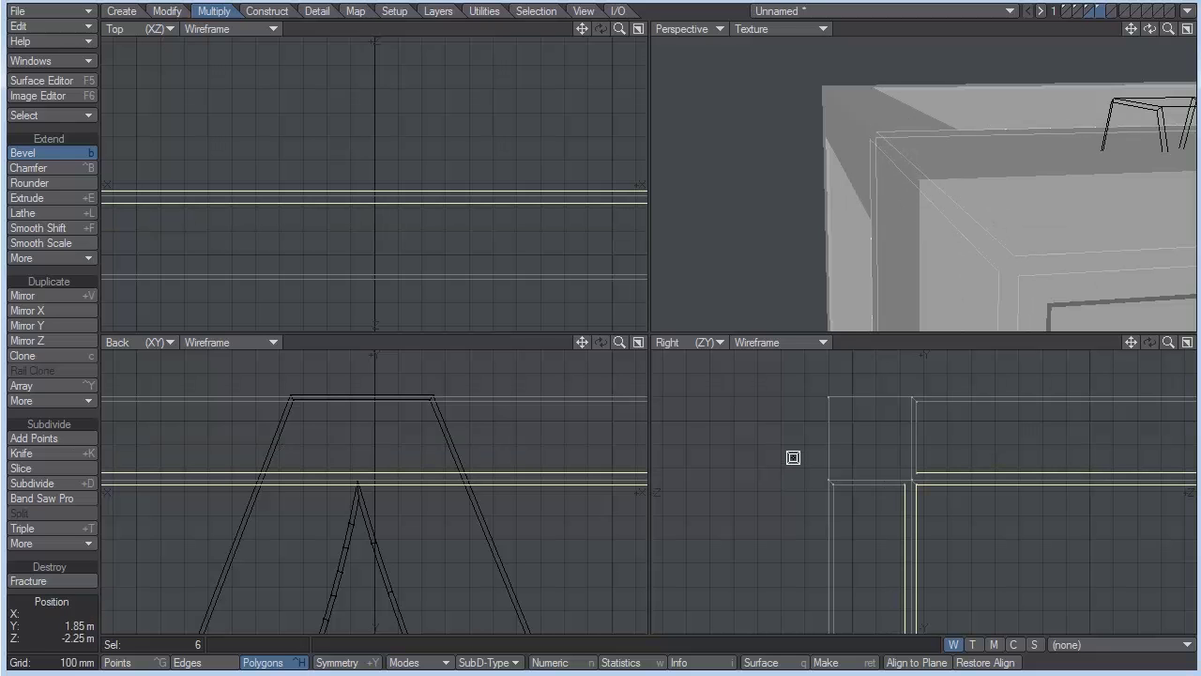
right_click(793, 458)
drag(793, 458, 786, 464)
key(space)
key(slash)
key(a)
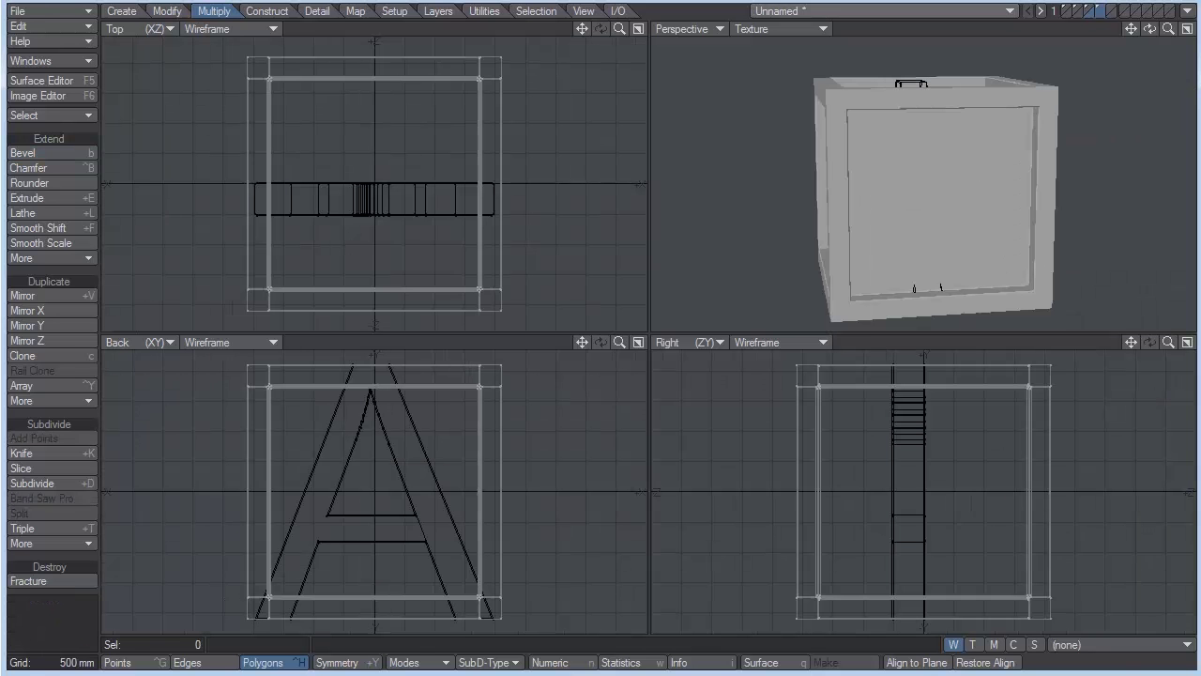
drag(1148, 28, 1168, 43)
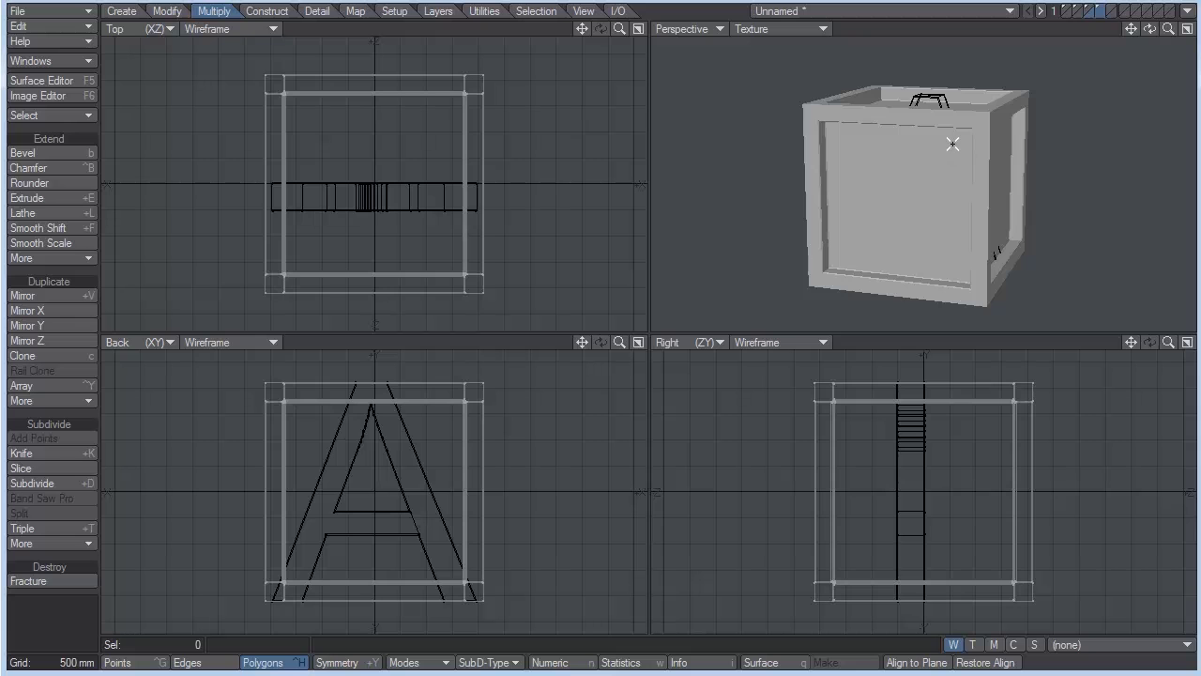
Scale the letter A in the third layer down to about two-thirds and move it along negative Z into the crate's front recess
key(apostrophe)
key(apostrophe)
key(apostrophe)
key(apostrophe)
key(apostrophe)
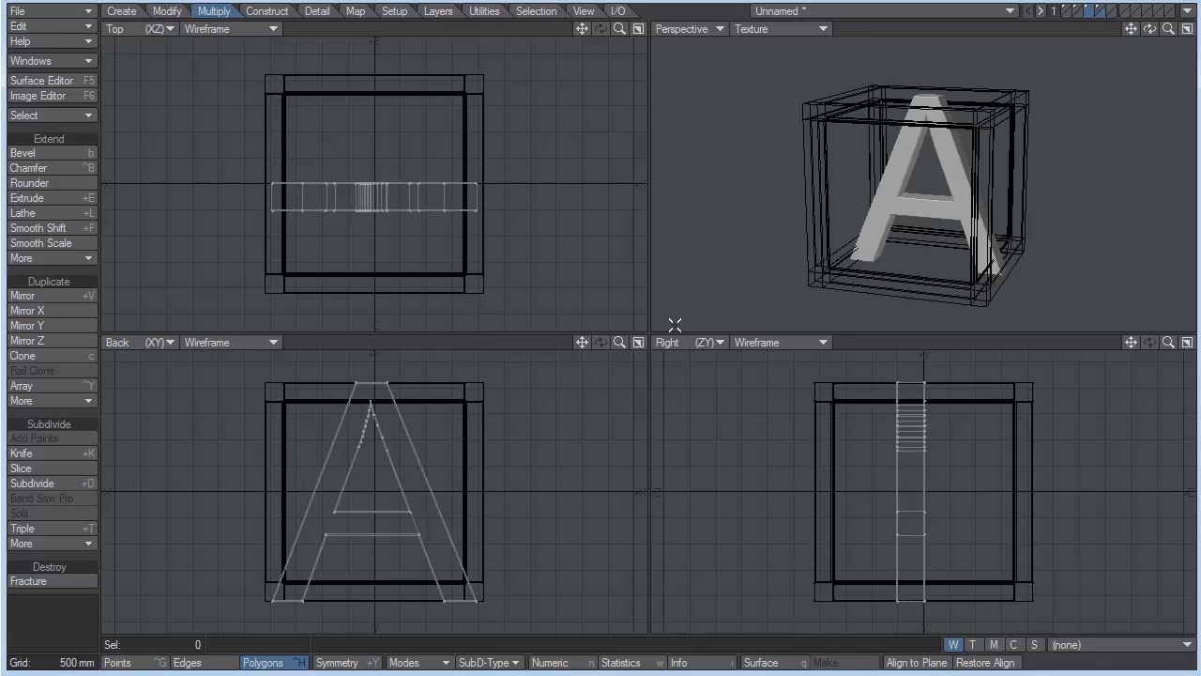
key(shift+h)
drag(393, 458, 331, 459)
click(427, 177)
key(t)
drag(377, 185, 378, 280)
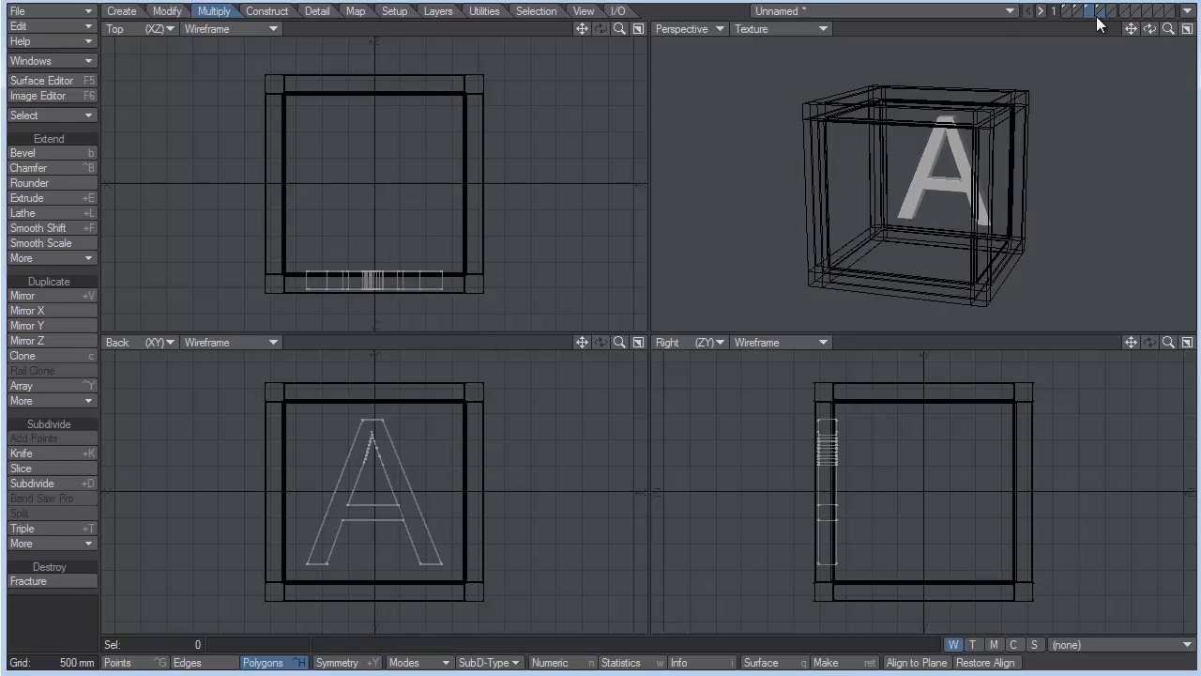
Duplicate the letter A onto the crate's four sides with a Radial Array, count 4, about the Y axis
drag(1149, 28, 1129, 95)
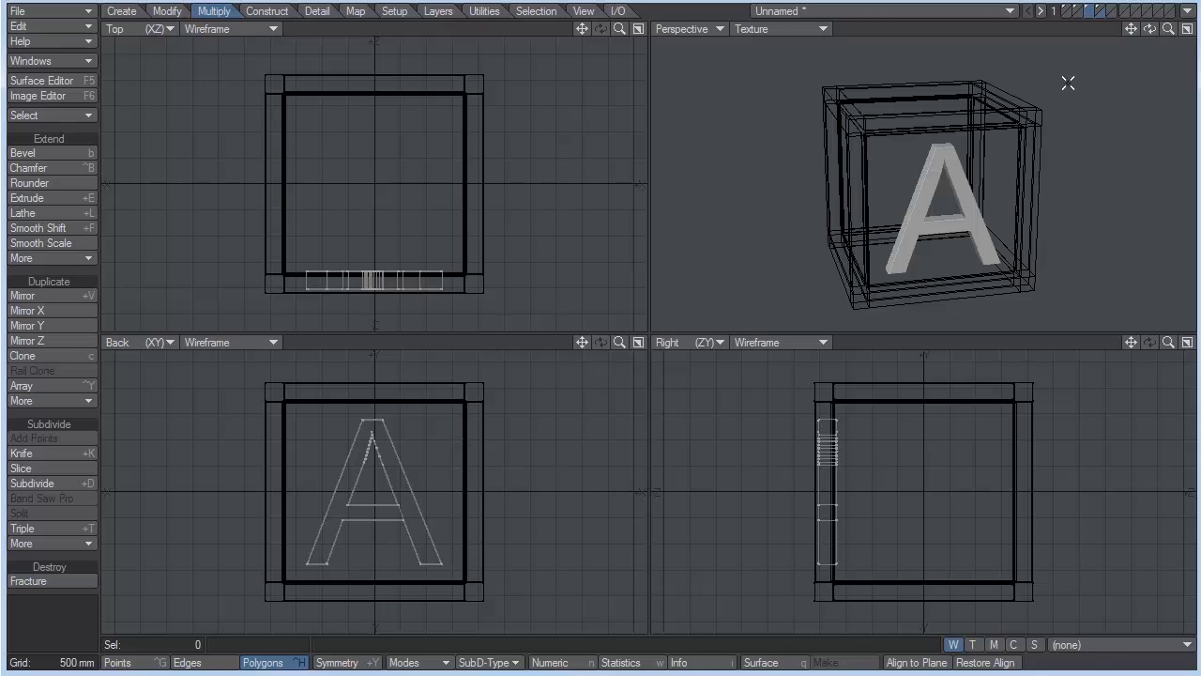
drag(1151, 30, 1147, 32)
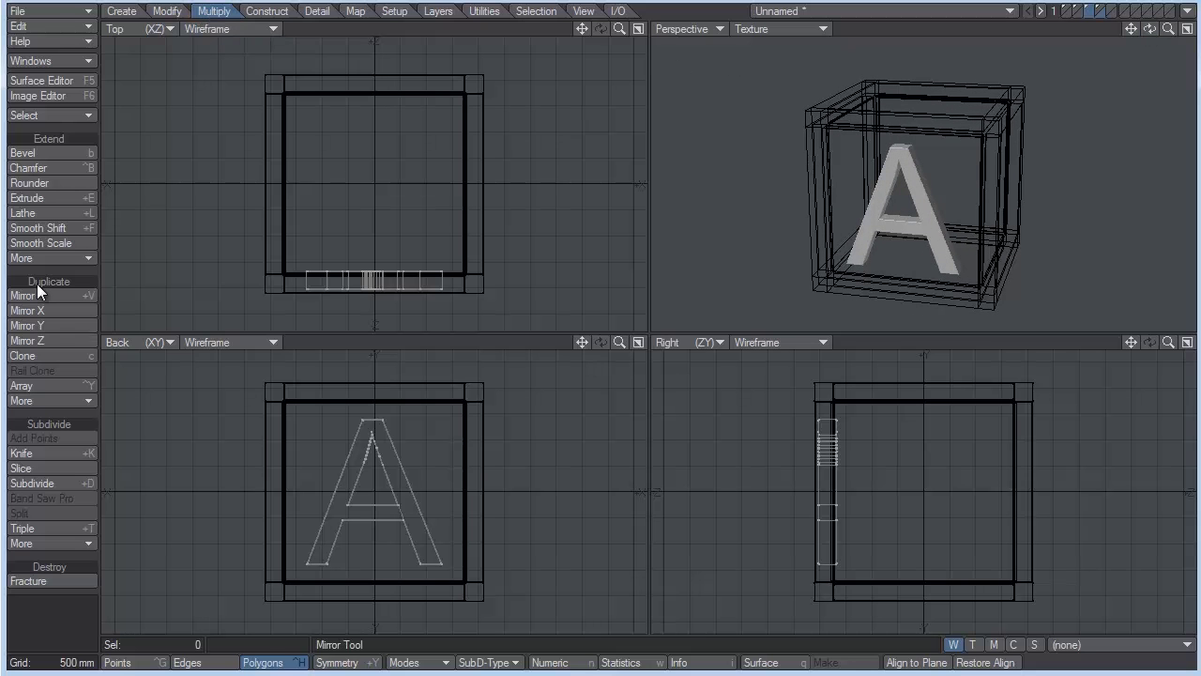
click(43, 399)
mouse_move(48, 408)
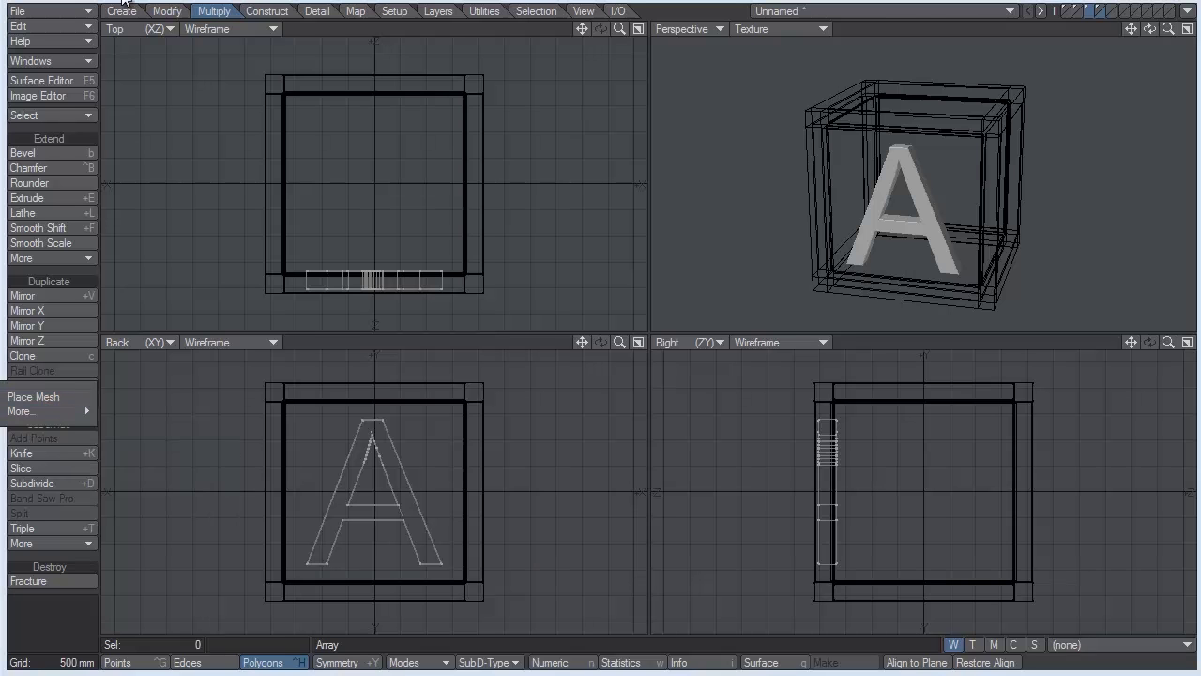
click(54, 400)
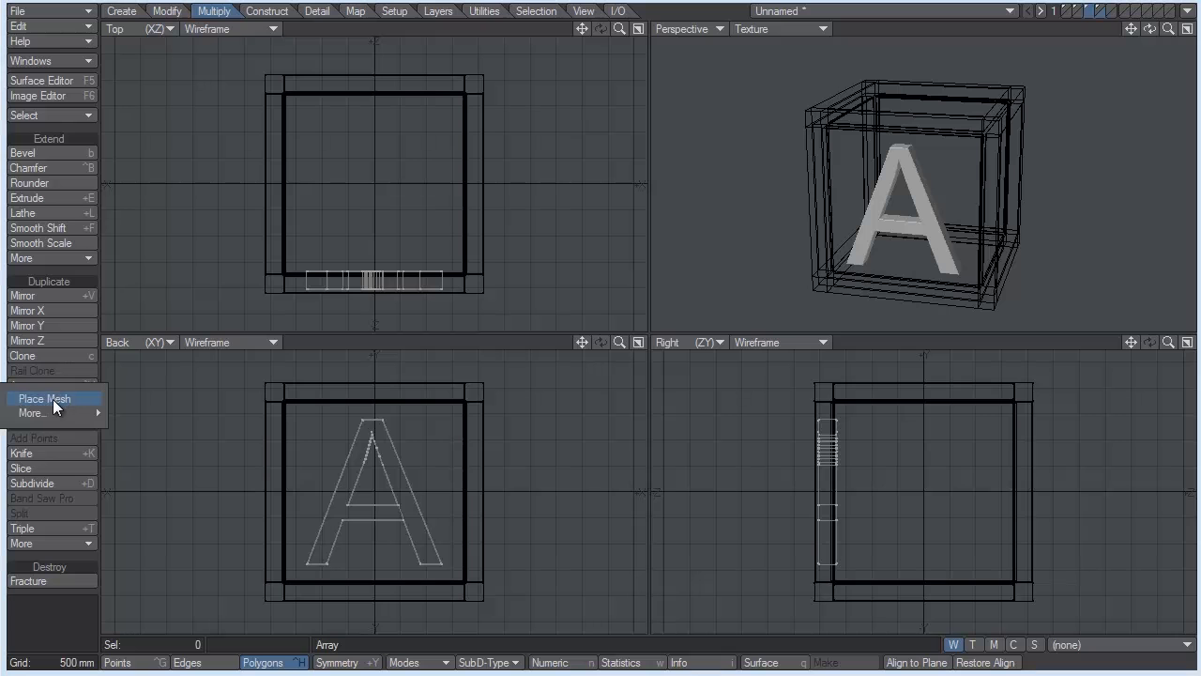
mouse_move(53, 413)
click(144, 478)
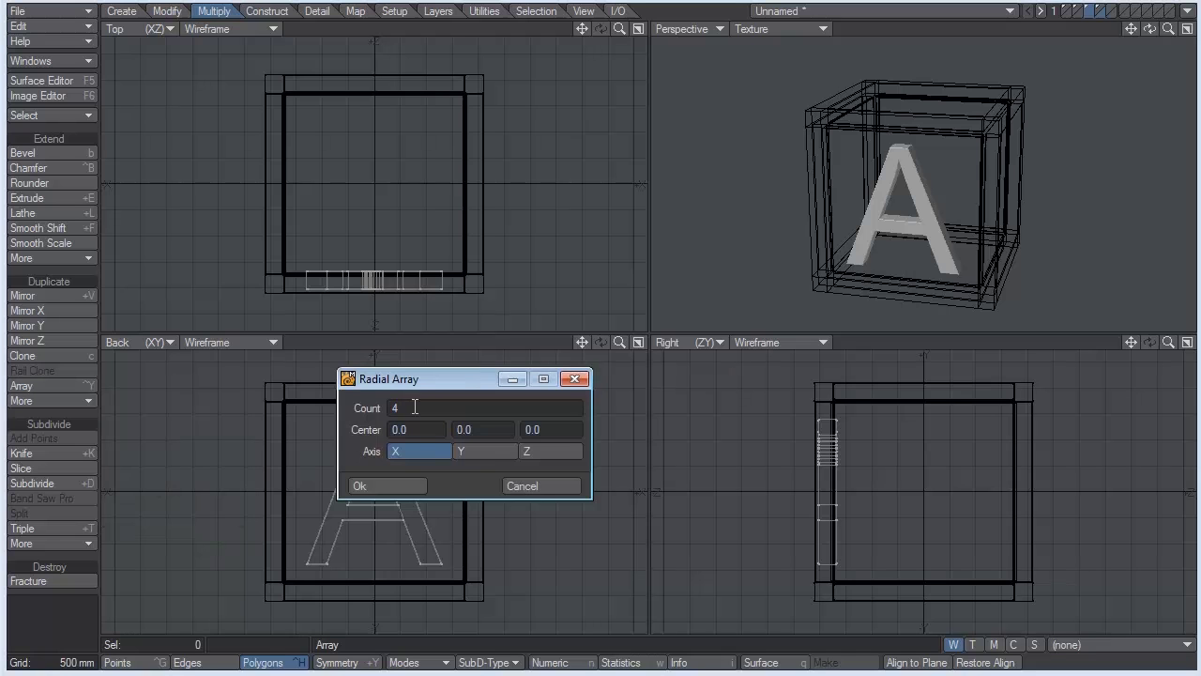
click(477, 449)
click(400, 485)
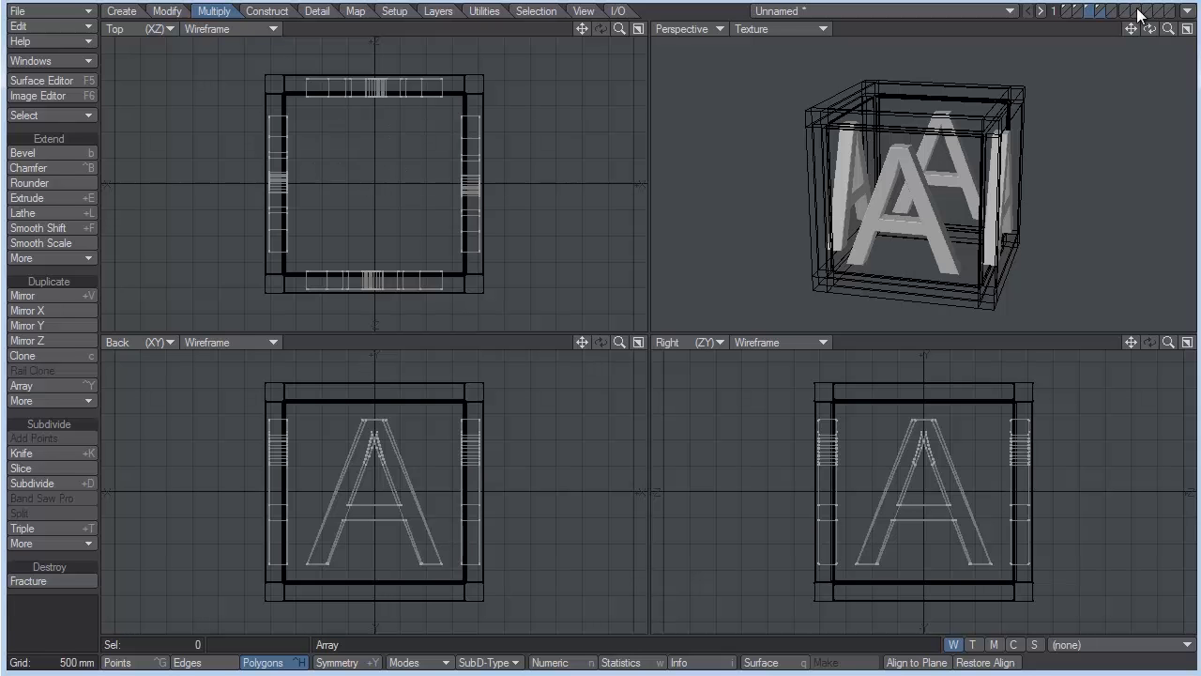
Select the entire front letter A and rotate a copy a quarter turn about the origin onto the crate's top face
mouse_move(1149, 29)
mouse_down()
mouse_move(1190, 39)
mouse_move(1192, 24)
mouse_move(1147, 33)
mouse_move(1157, 36)
mouse_up()
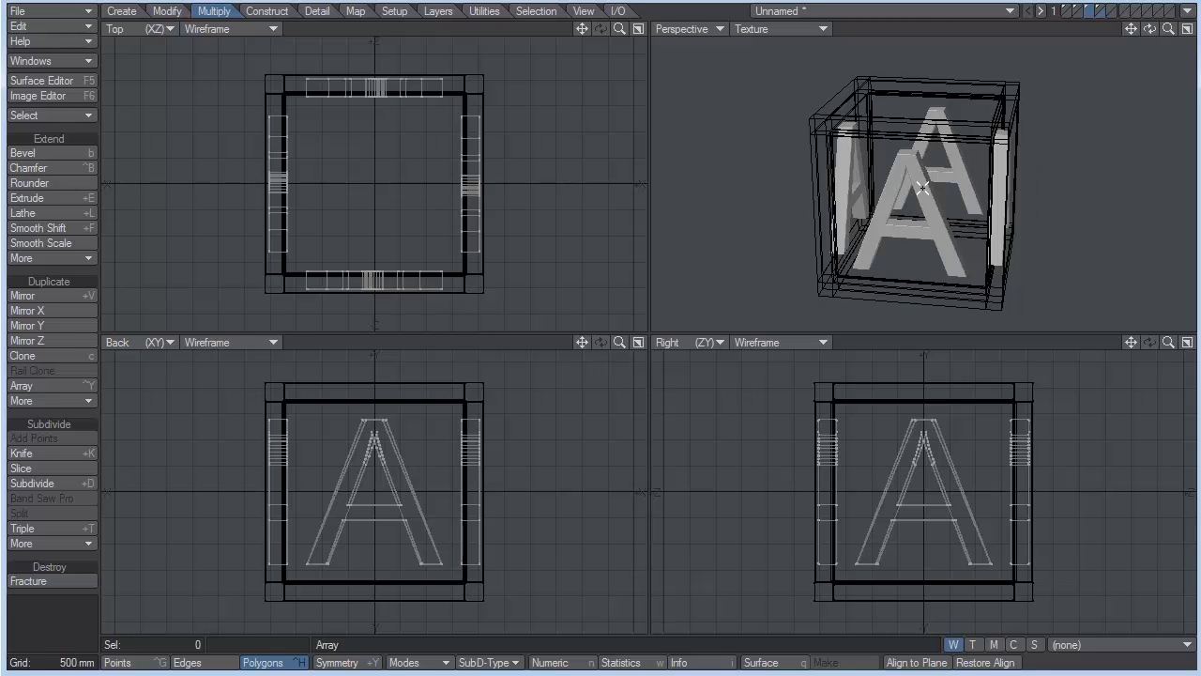
click(922, 188)
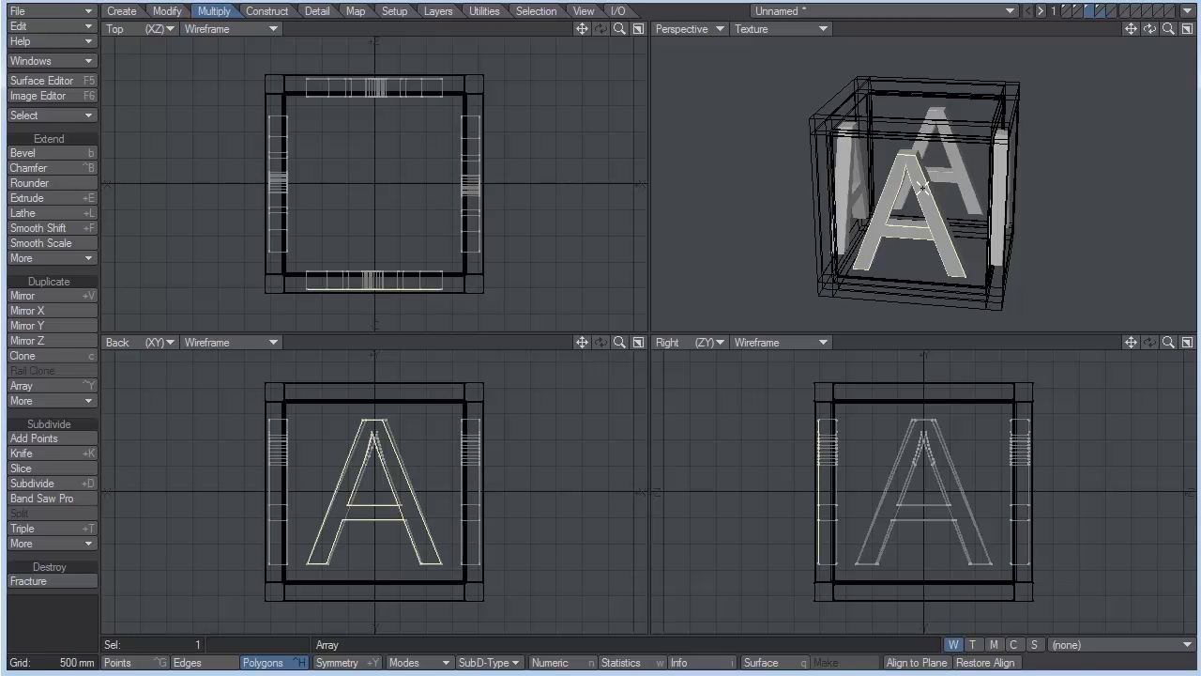
key(])
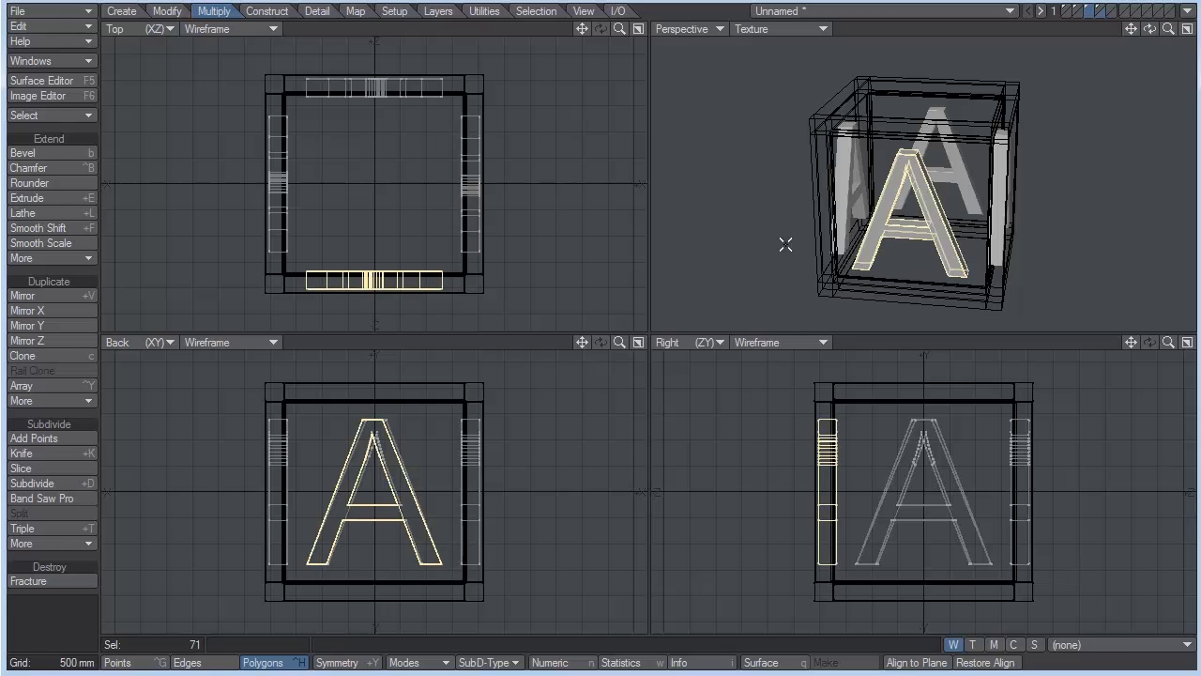
click(429, 663)
key(y)
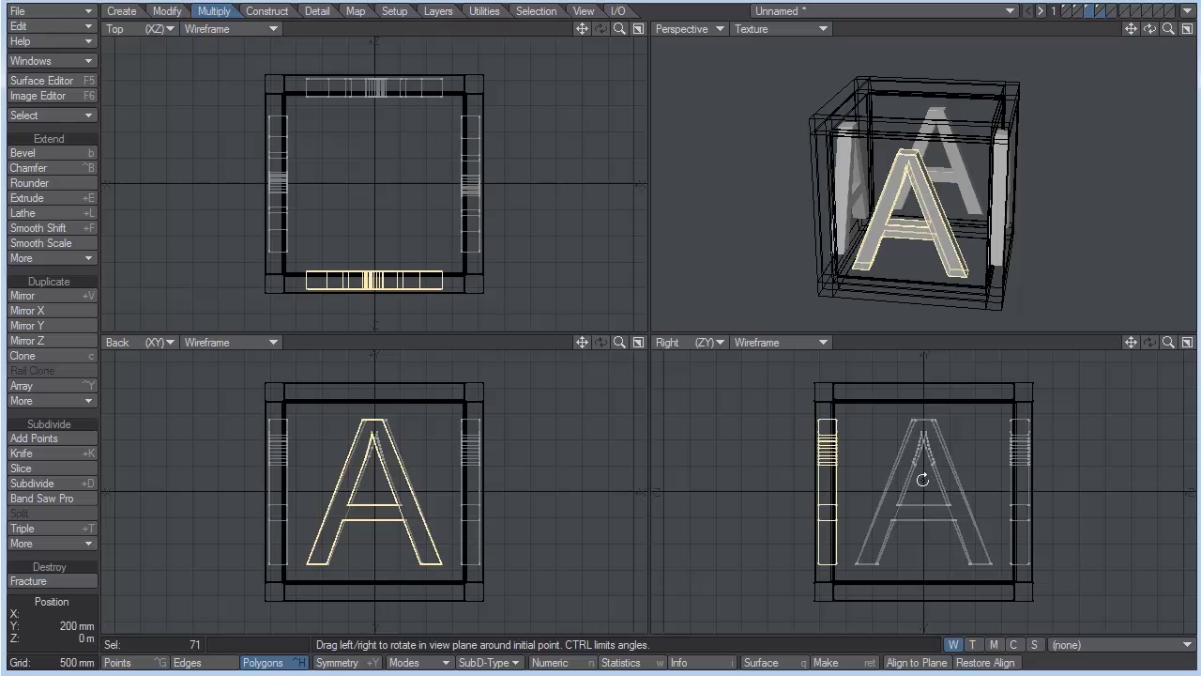
click(911, 479)
drag(924, 491, 839, 491)
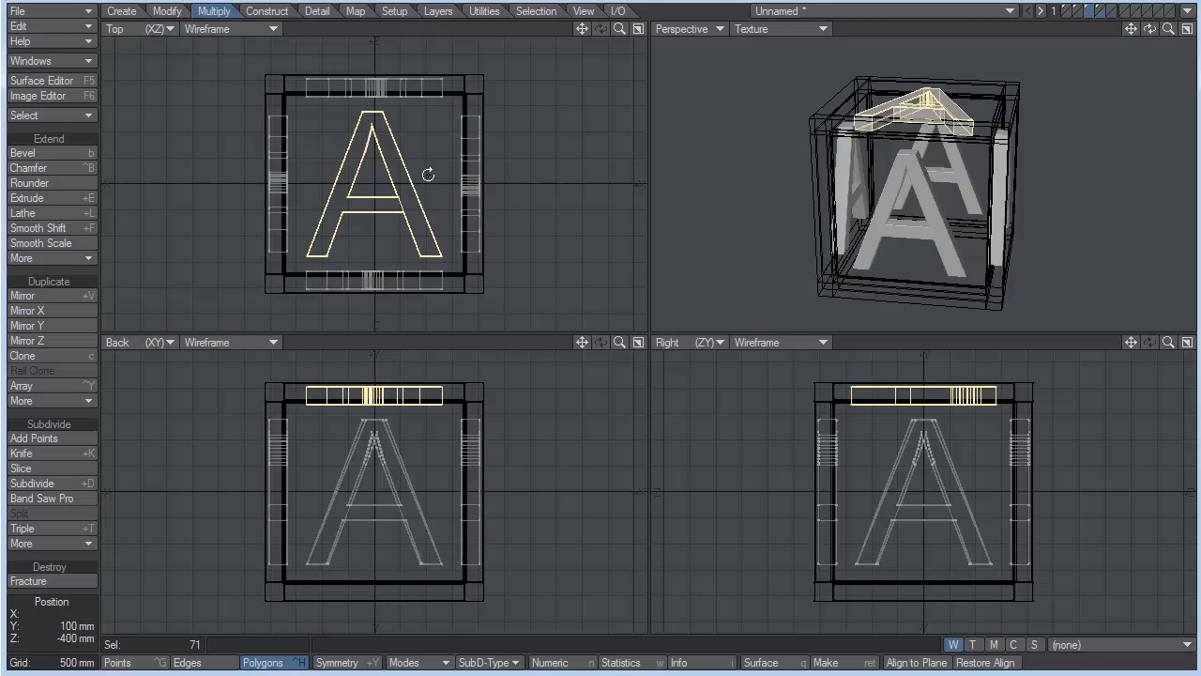
Rotate another copy of the letter a half turn about the origin onto the bottom face and deselect it
key(t)
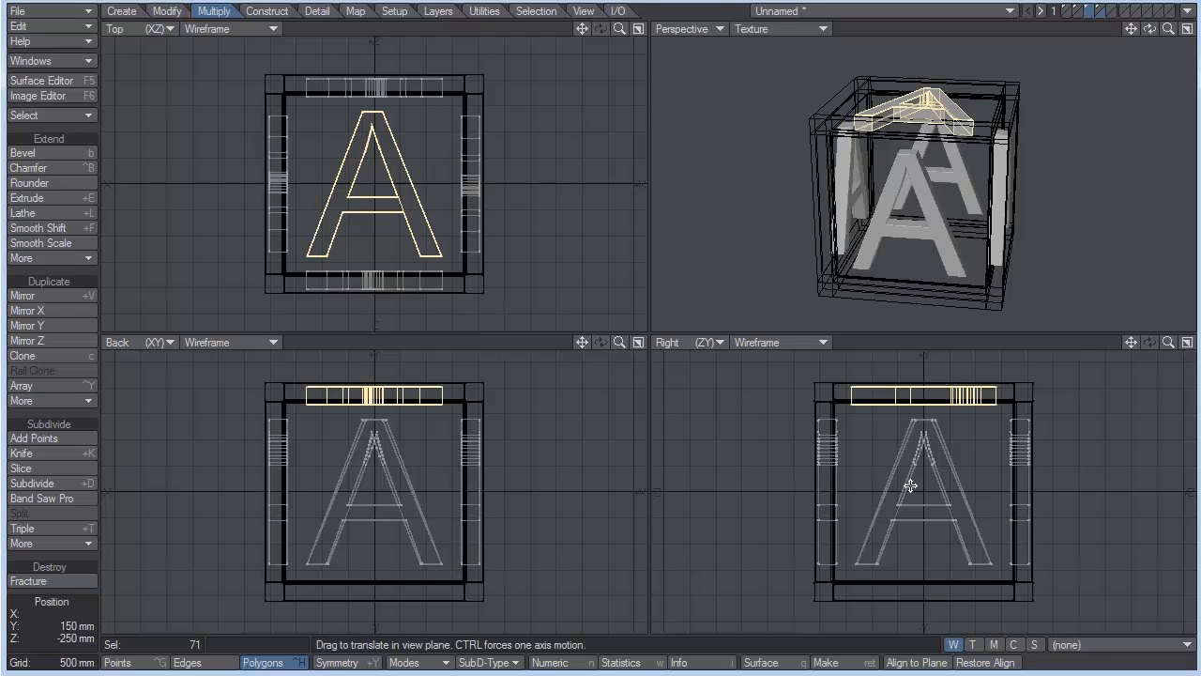
key(y)
drag(924, 491, 1092, 491)
key(space)
key(/)
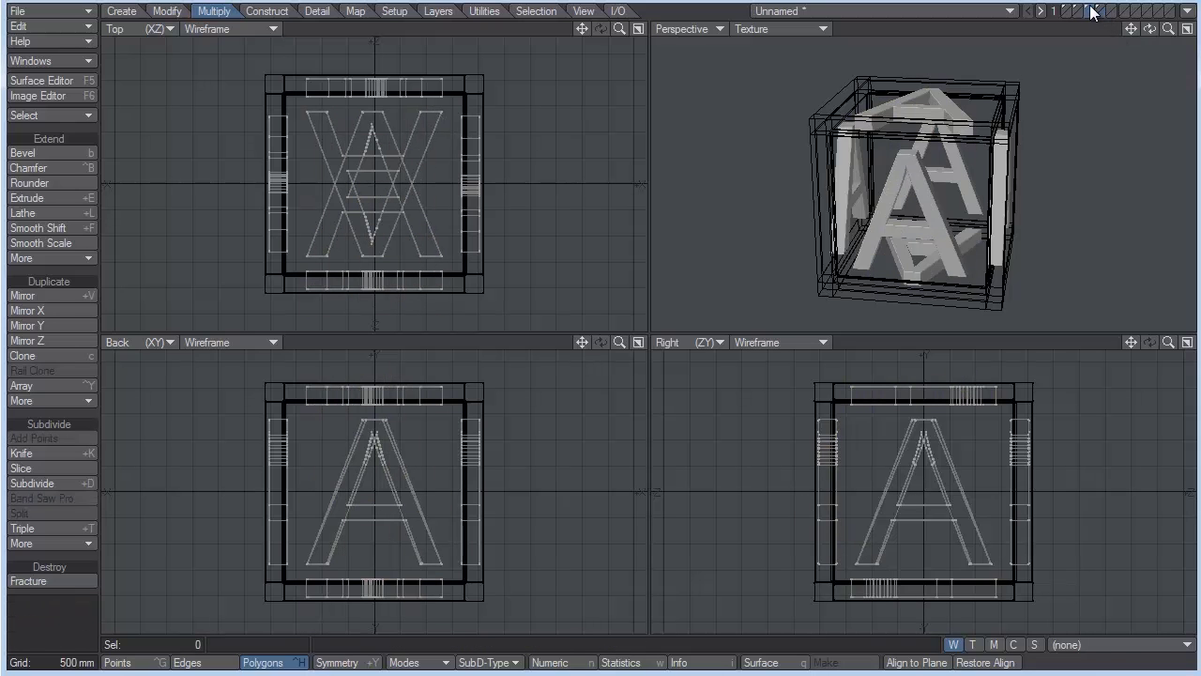
Check the letters against the crate layer, then assign a new surface named A to all six letters
click(1091, 11)
mouse_move(1149, 29)
mouse_down()
mouse_move(1184, 39)
mouse_move(1154, 32)
mouse_move(1160, 13)
mouse_move(1173, 19)
mouse_move(1137, 37)
mouse_move(1150, 30)
mouse_up()
click(1101, 13)
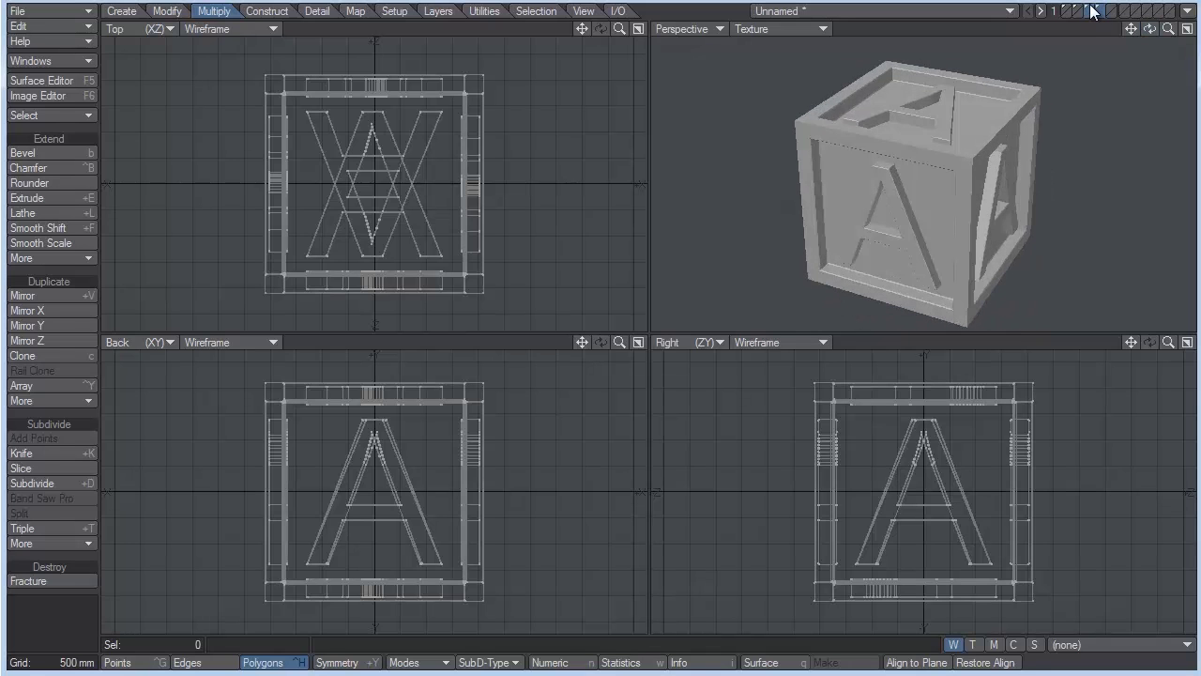
click(1099, 11)
click(1089, 11)
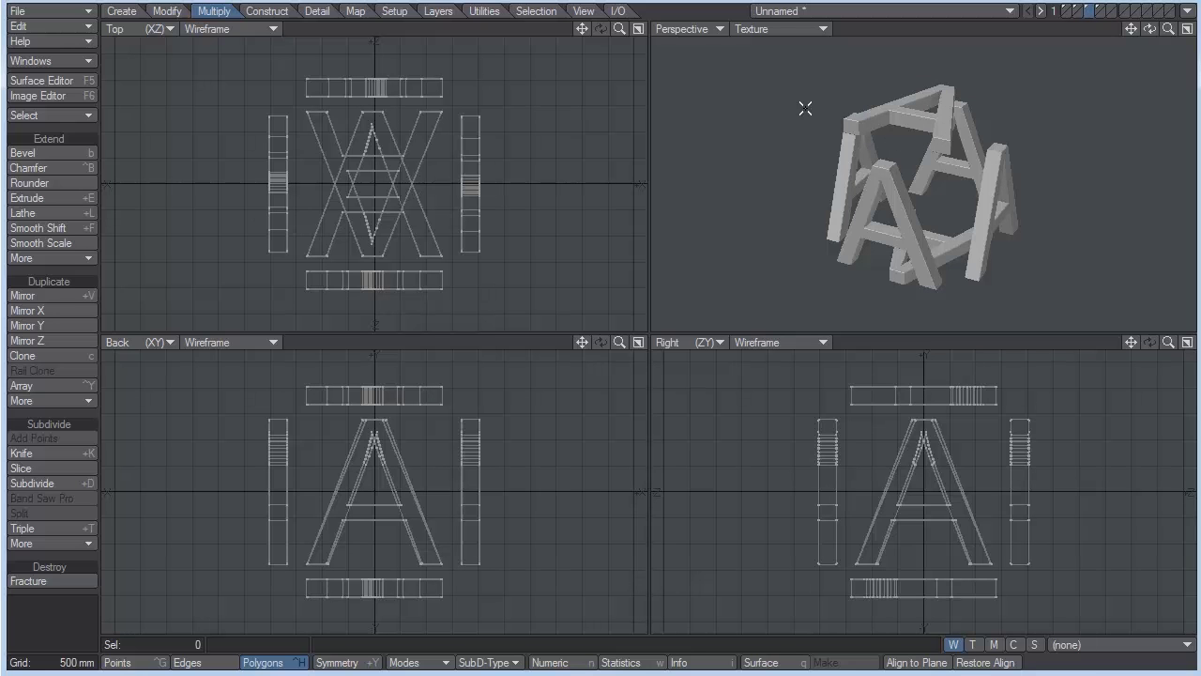
key(q)
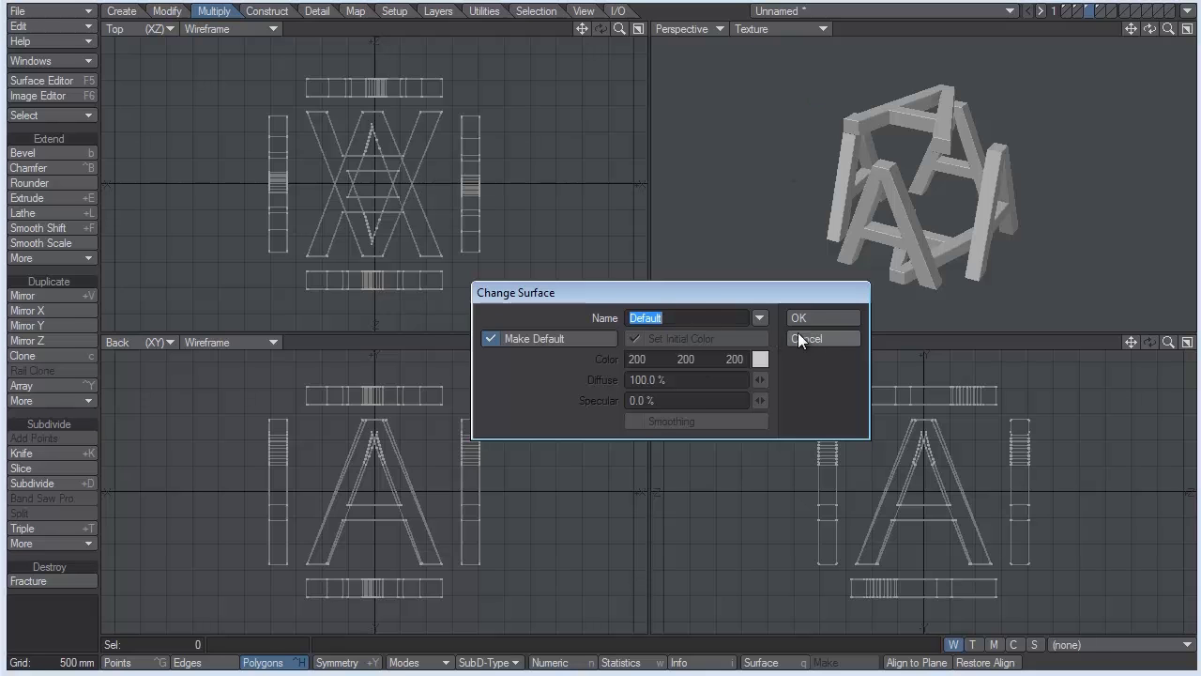
key(Return)
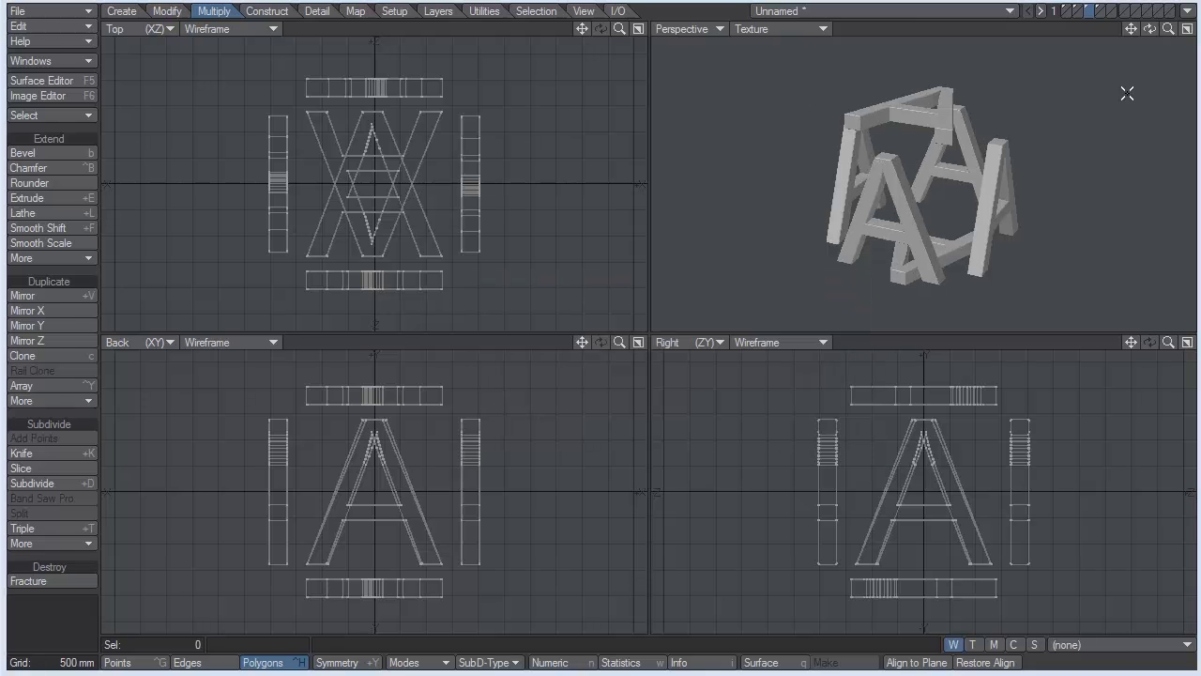
drag(1148, 30, 1040, 52)
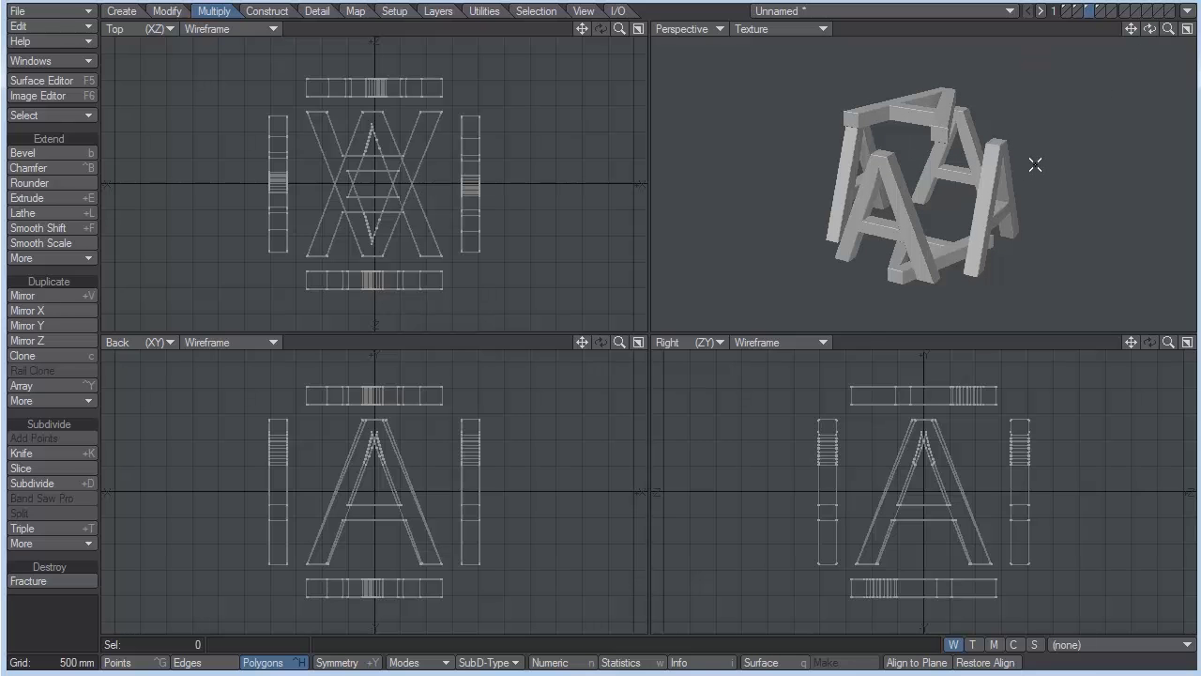
key(q)
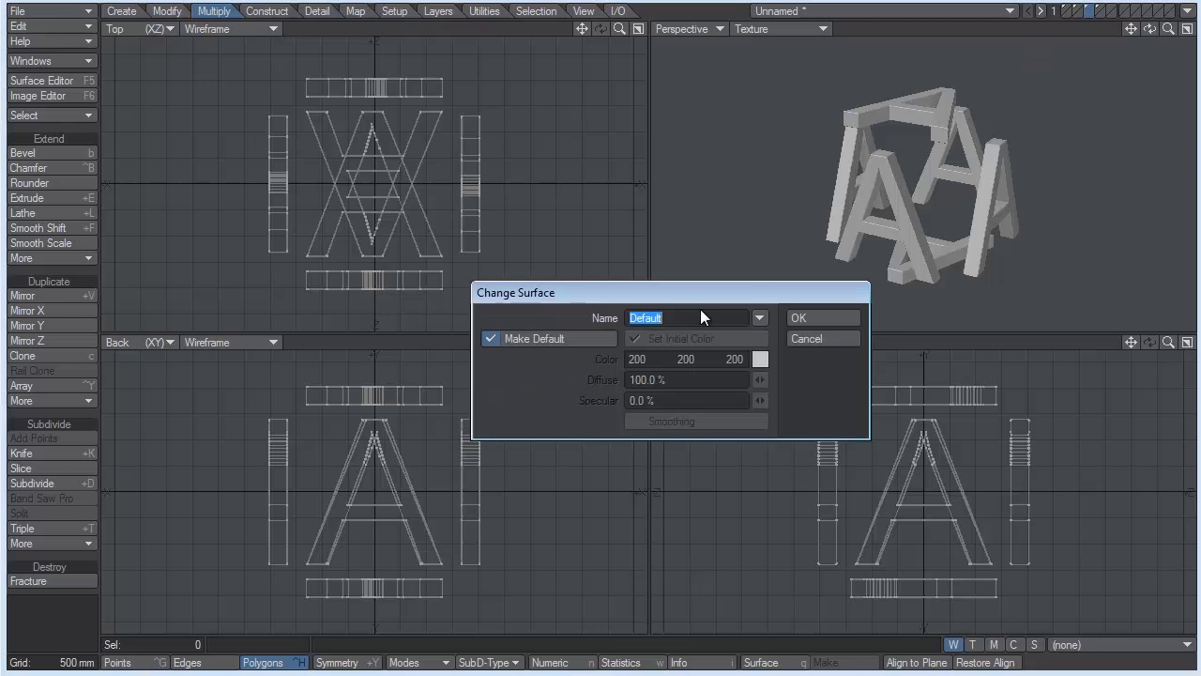
text(A)
click(830, 317)
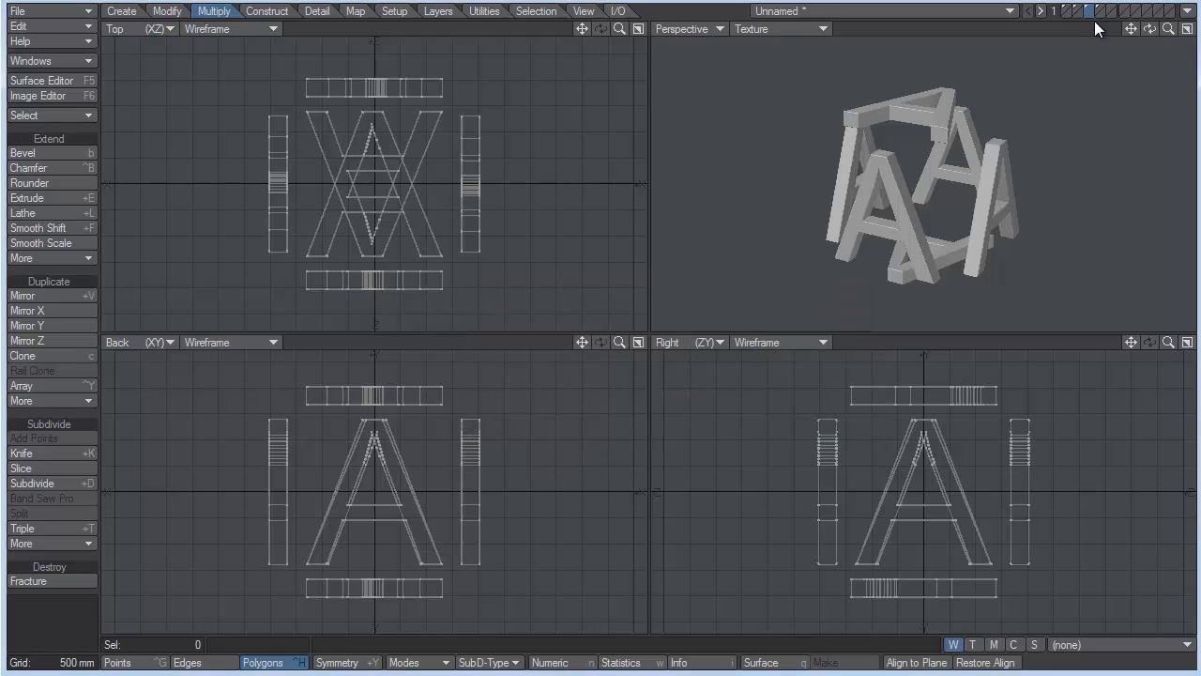
Set the A surface's color to white, 255, 255, 255, in the Surface Editor
click(42, 80)
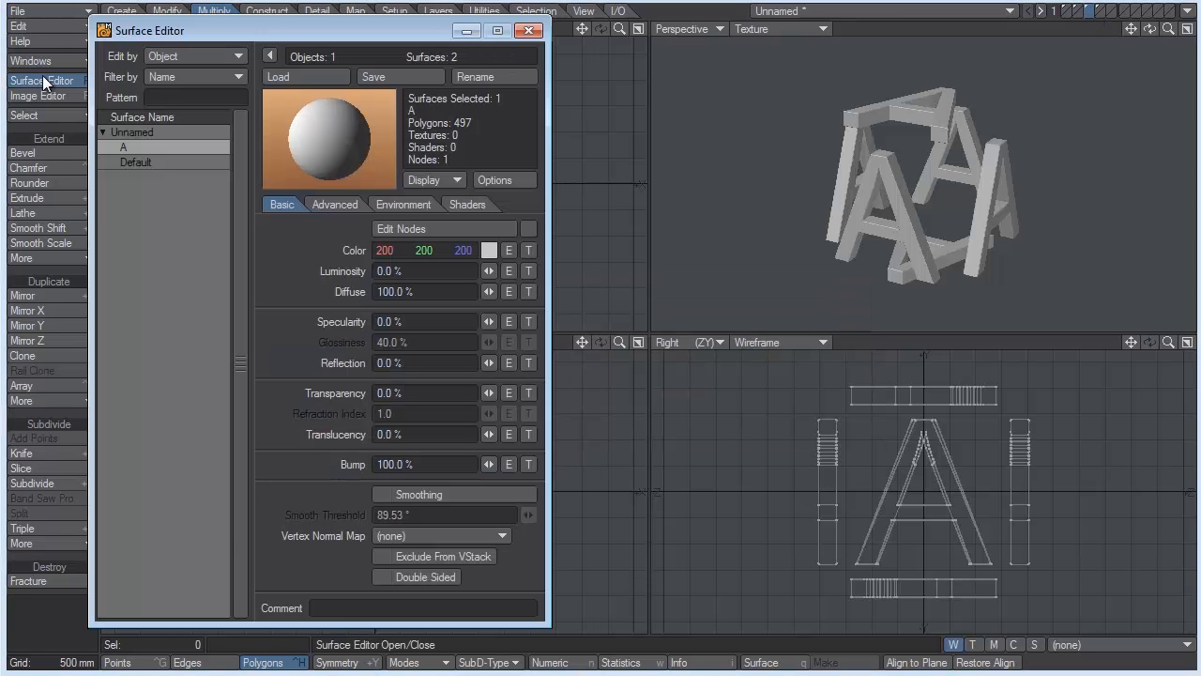
drag(487, 249, 544, 250)
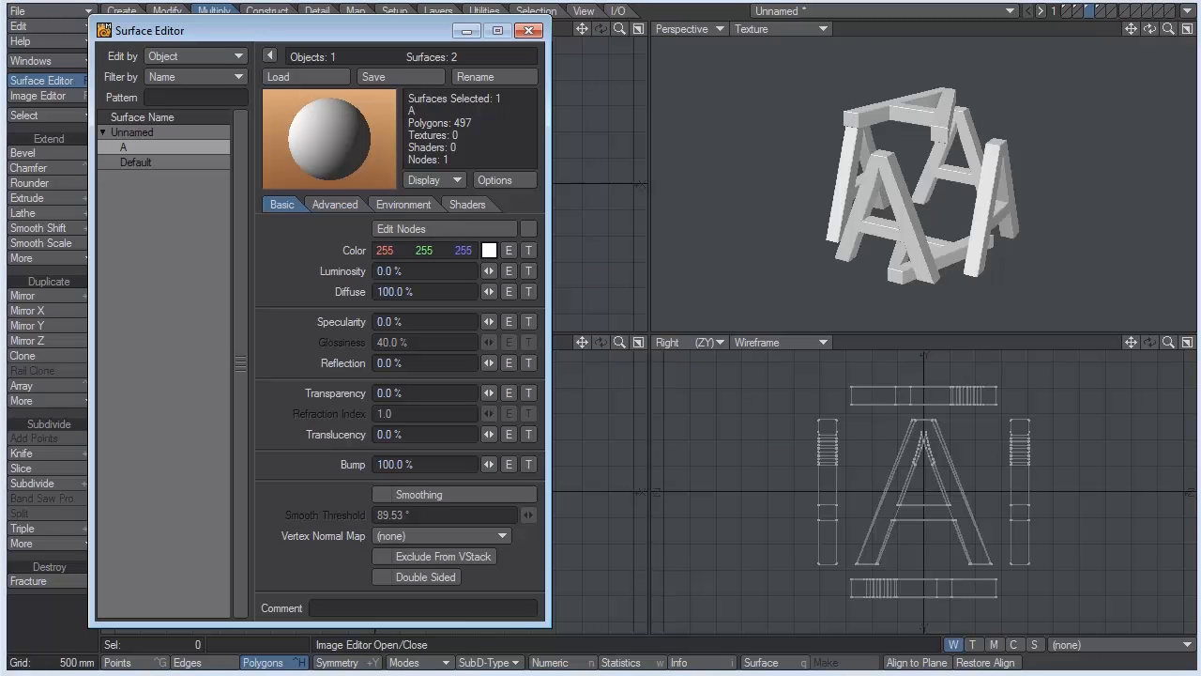
click(530, 31)
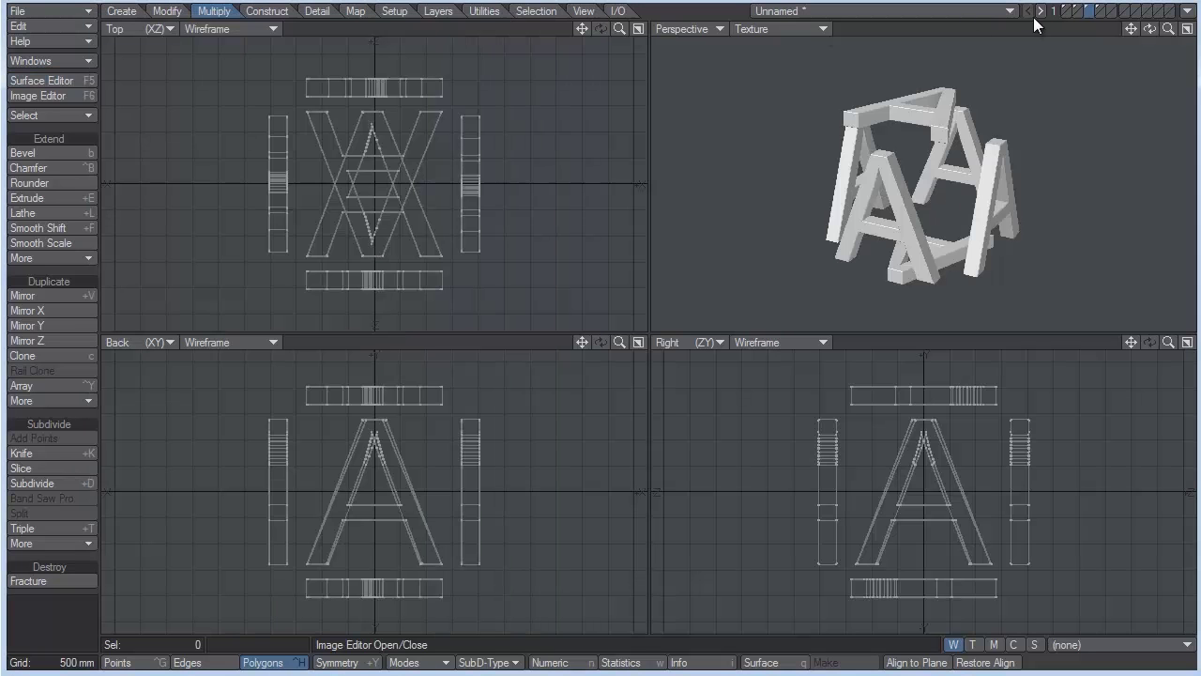
Select the large recessed panel polygon on all six sides of the crate in its own layer
click(1098, 10)
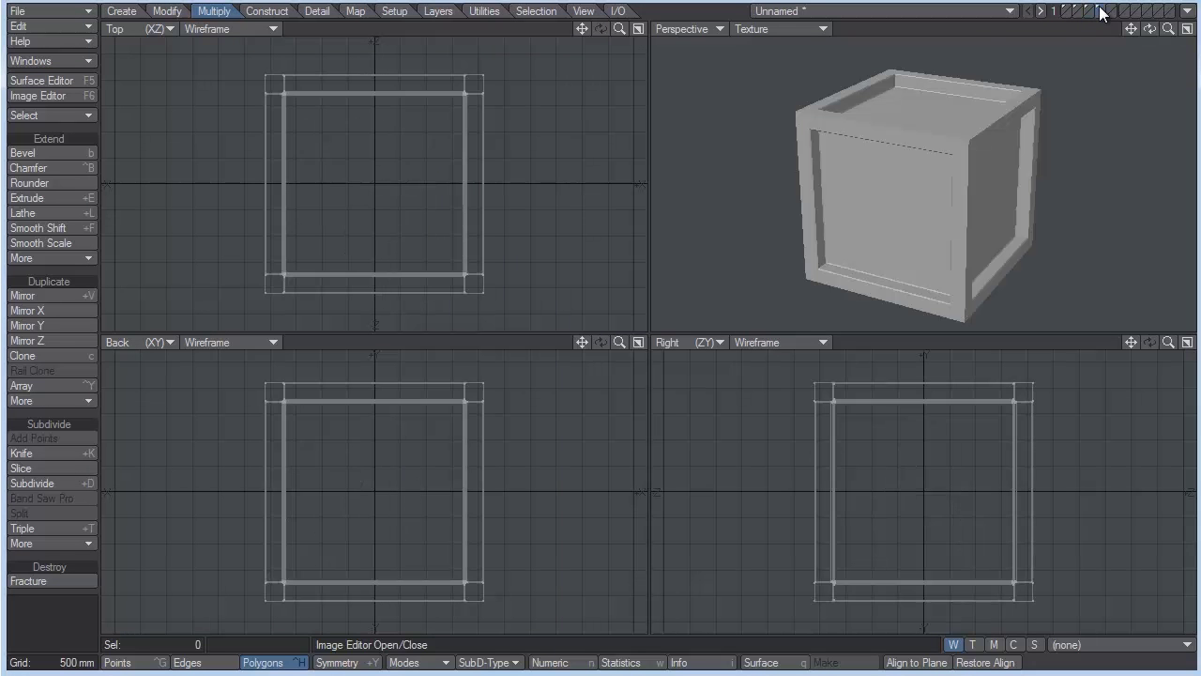
click(894, 185)
click(926, 118)
click(995, 174)
drag(1151, 29, 428, 182)
click(932, 172)
click(920, 204)
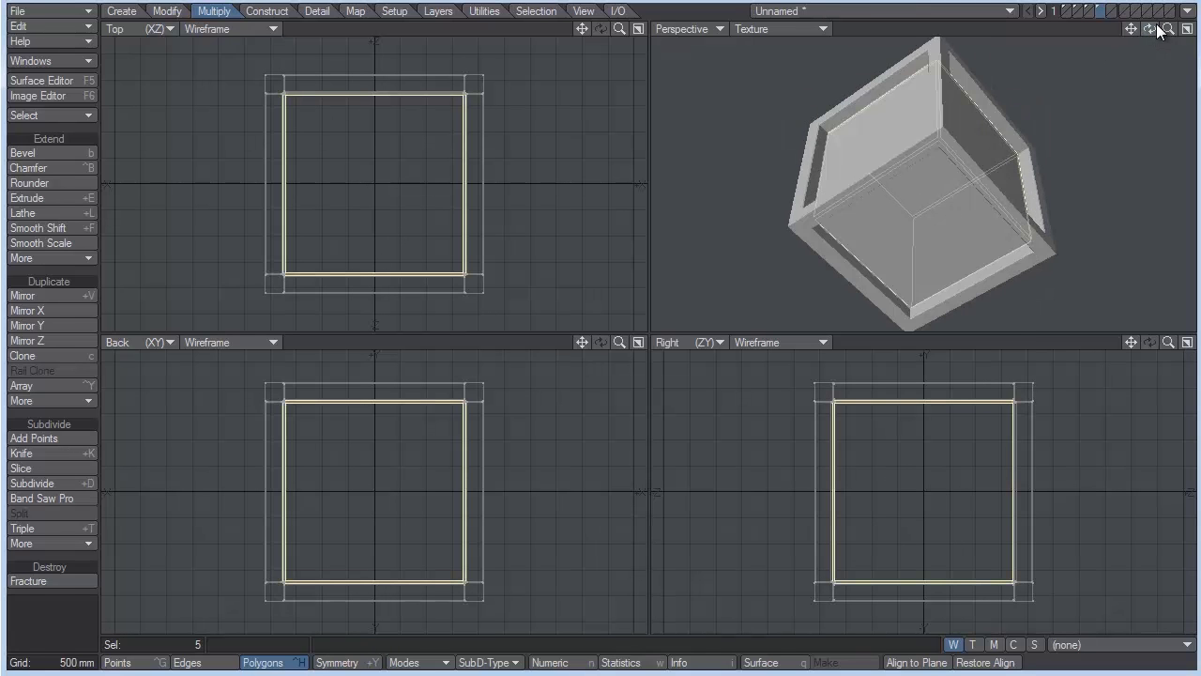
drag(1150, 30, 877, 172)
click(877, 172)
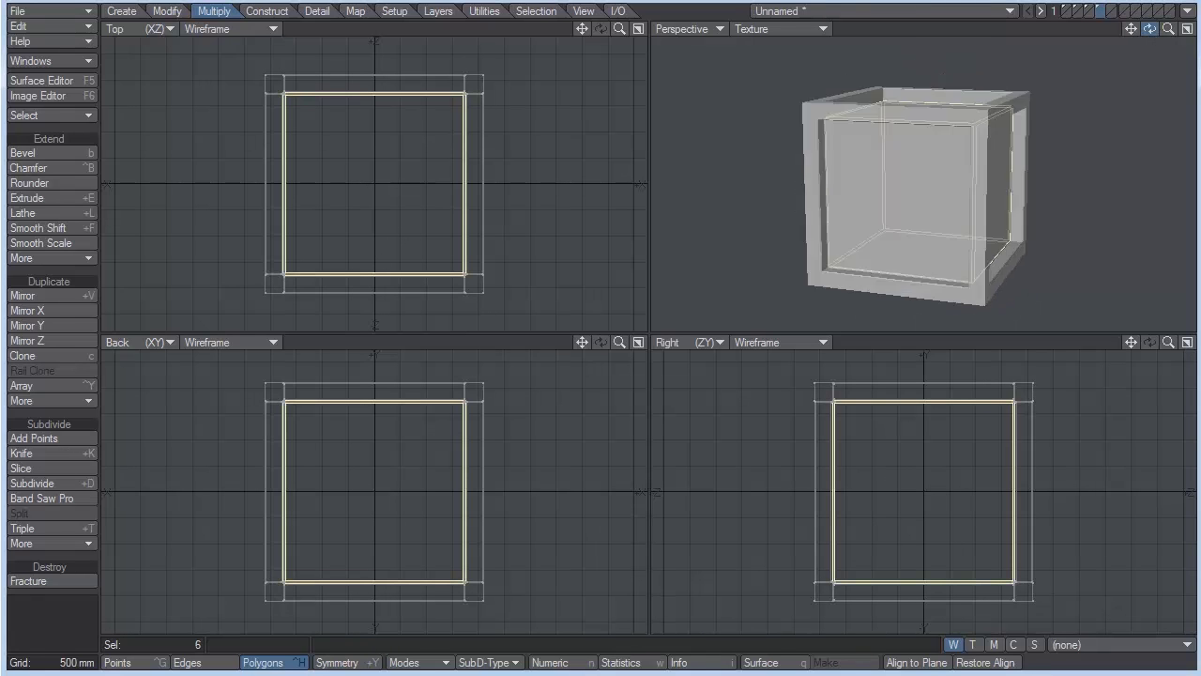
drag(1150, 28, 1145, 79)
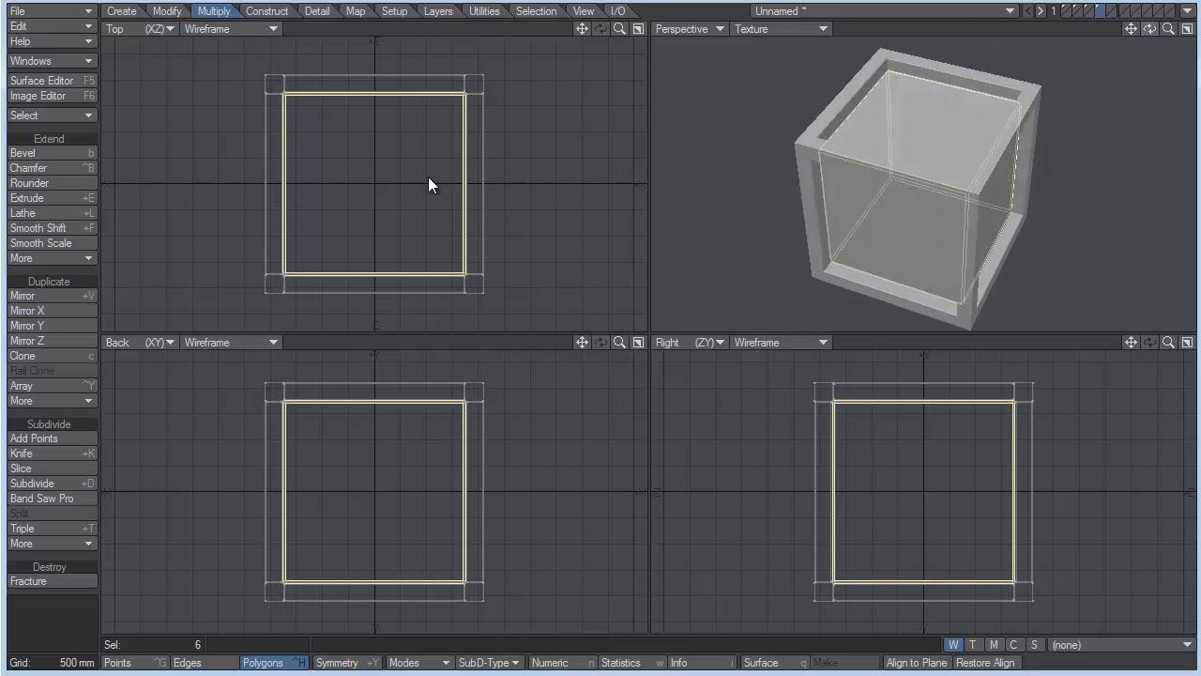
Assign the six panels a new surface named Inner with a dark brown color of 56, 51, 37, and deselect them
key(q)
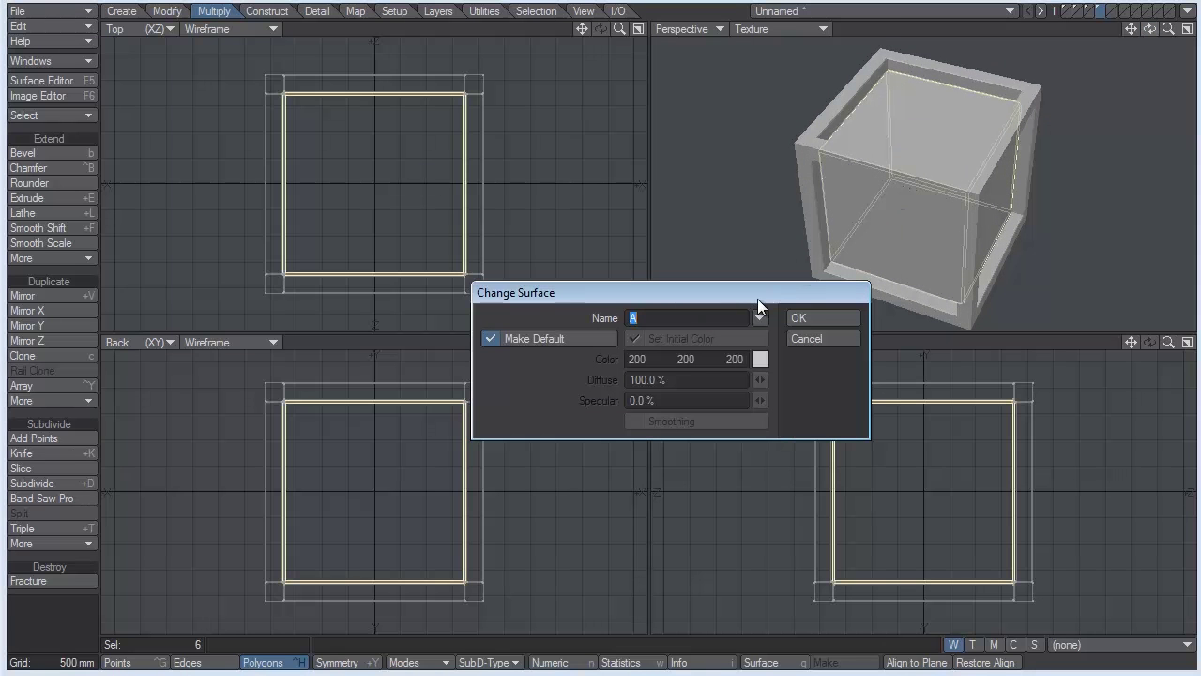
text(Inner)
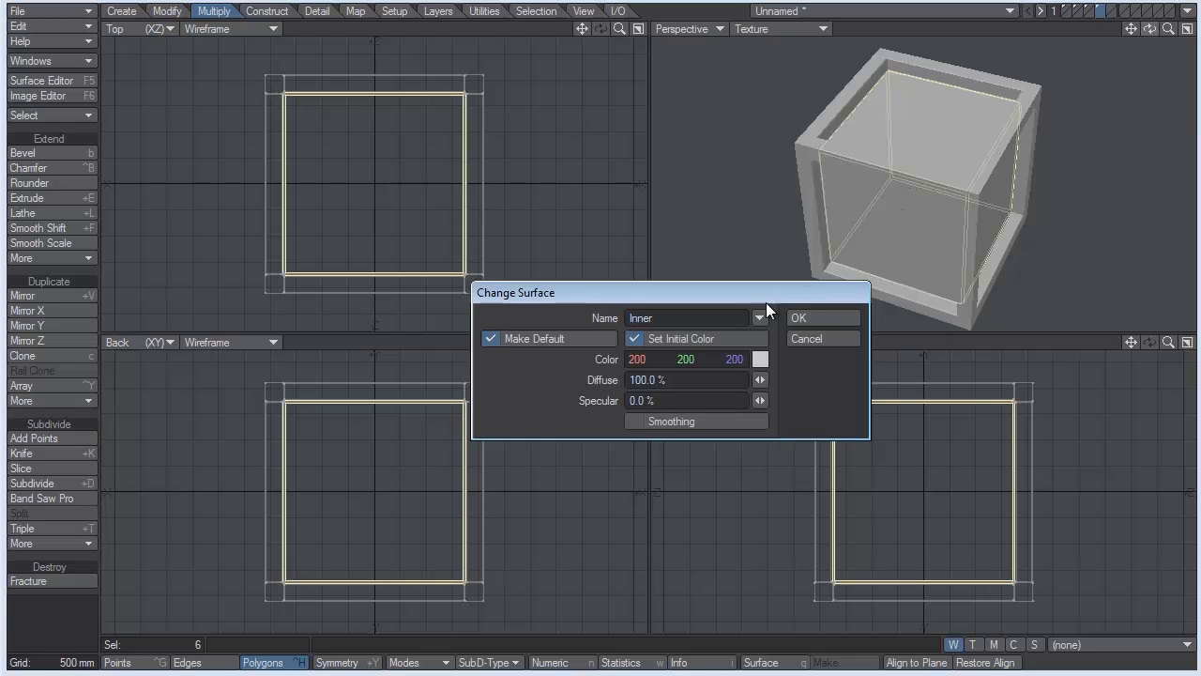
click(760, 358)
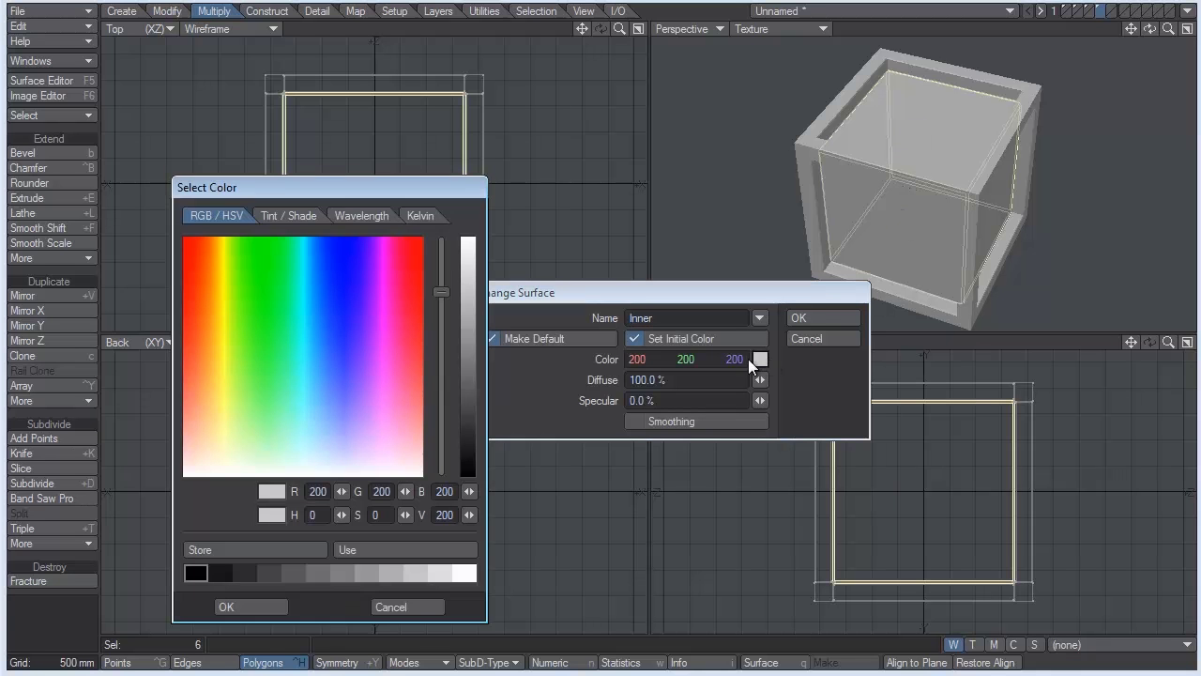
click(213, 390)
drag(441, 292, 442, 421)
click(226, 606)
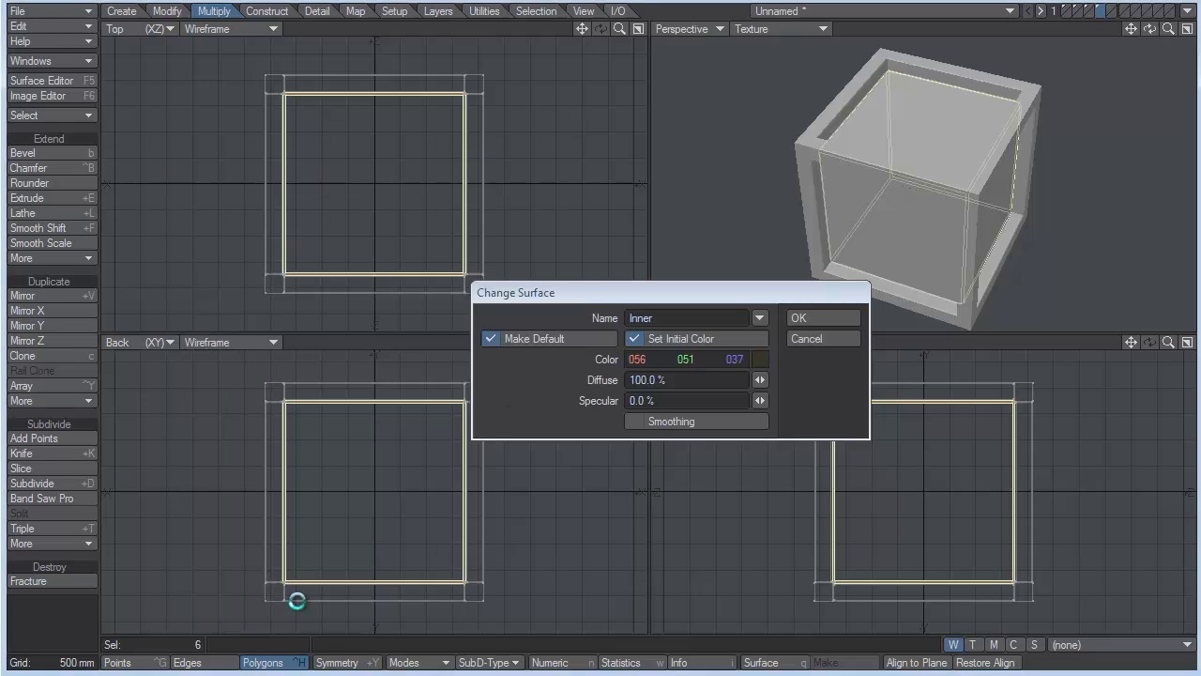
click(804, 317)
click(887, 33)
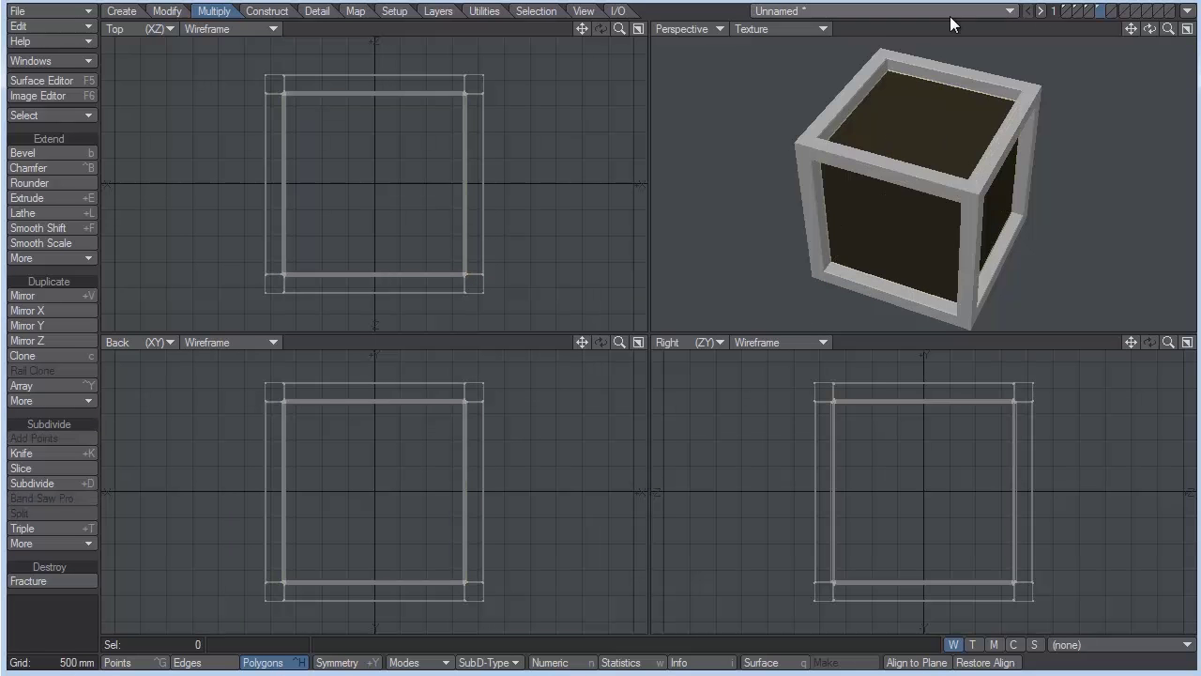
Select every crate frame polygon that still uses the Default surface through the polygon statistics
mouse_move(1154, 35)
mouse_down()
mouse_move(946, 143)
mouse_move(946, 129)
mouse_move(972, 138)
mouse_up()
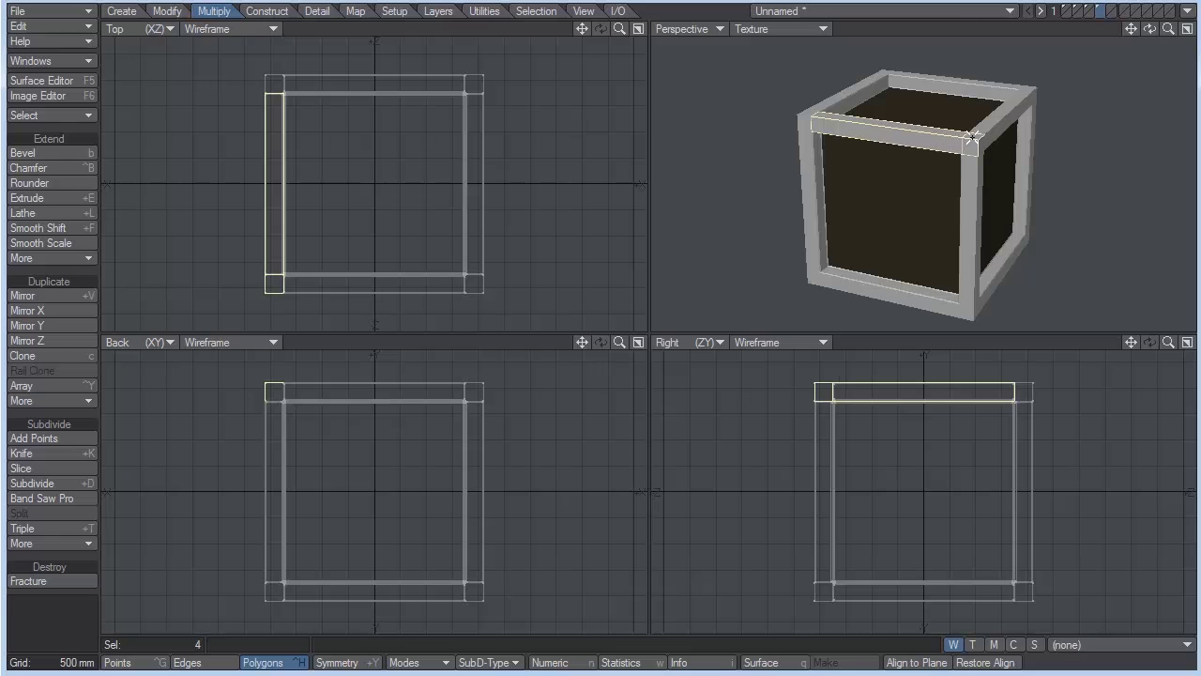
click(960, 23)
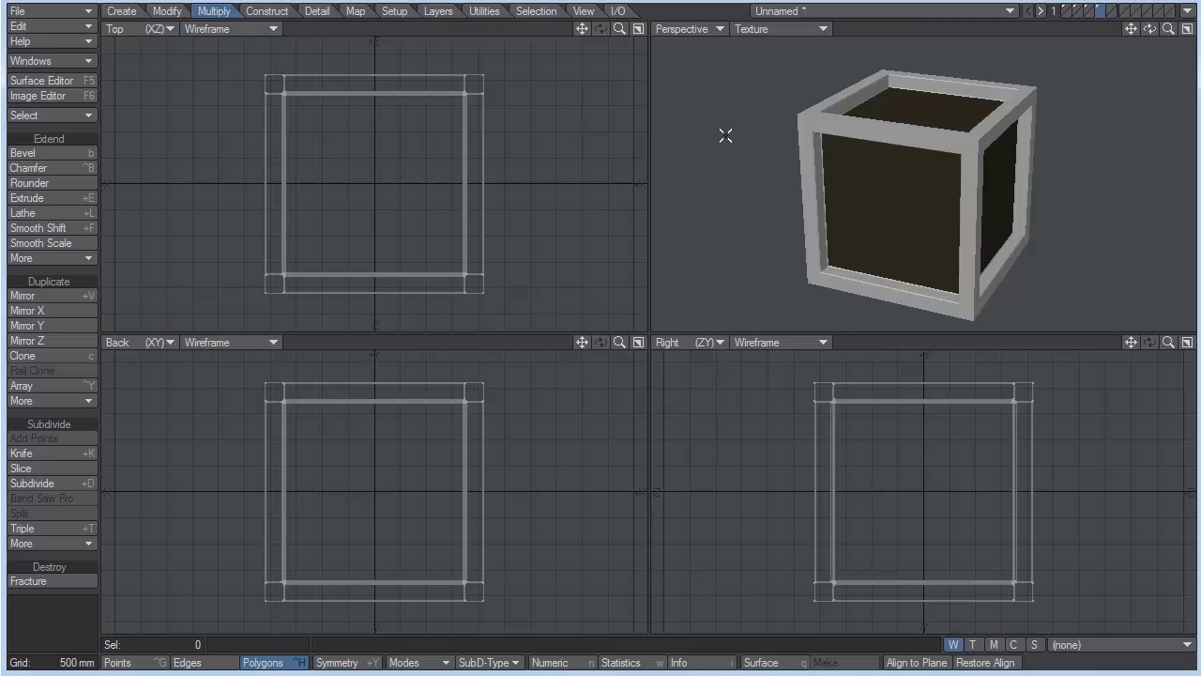
key(w)
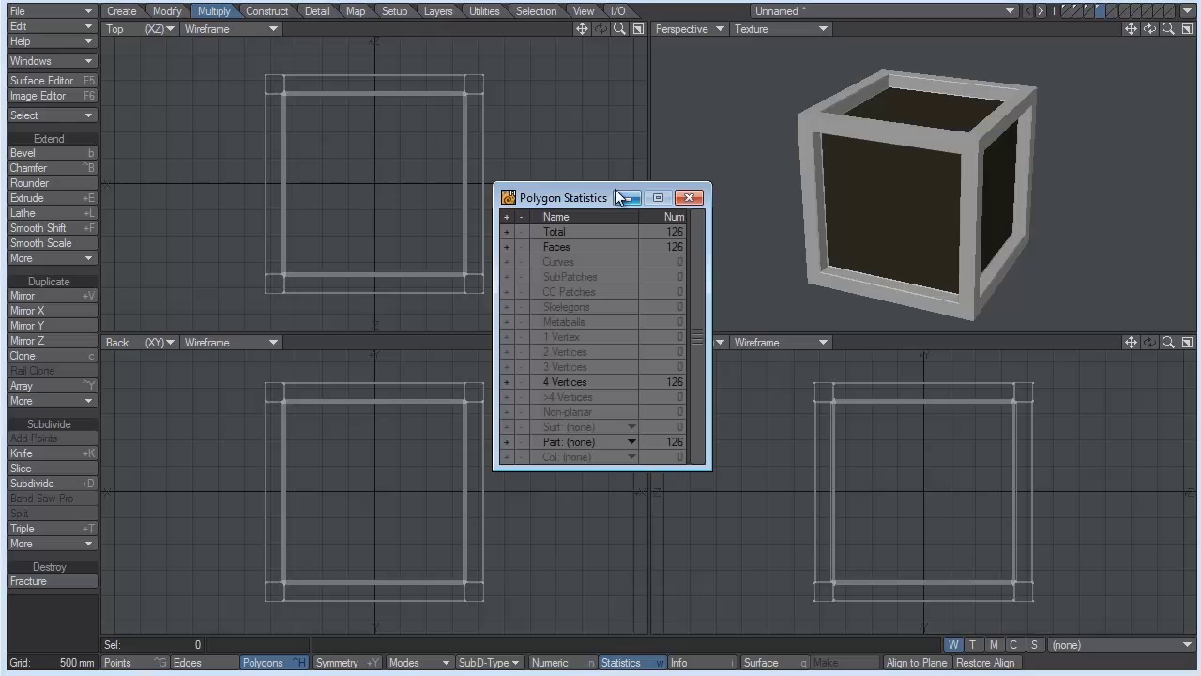
click(554, 428)
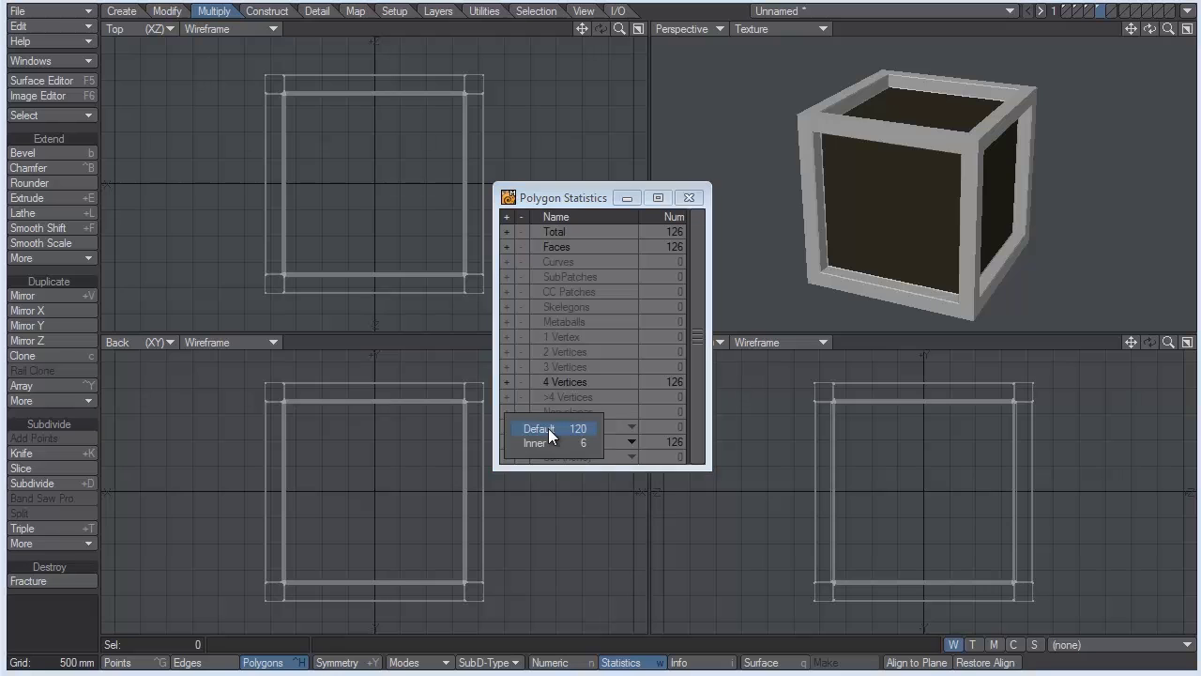
click(558, 428)
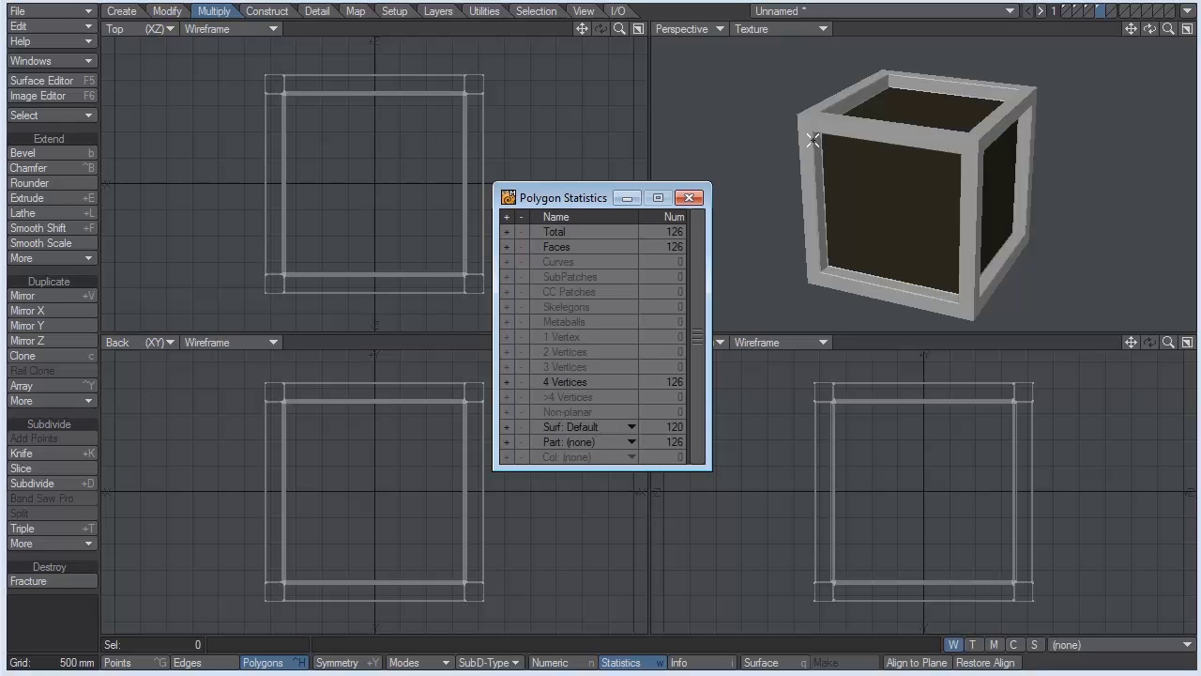
click(506, 426)
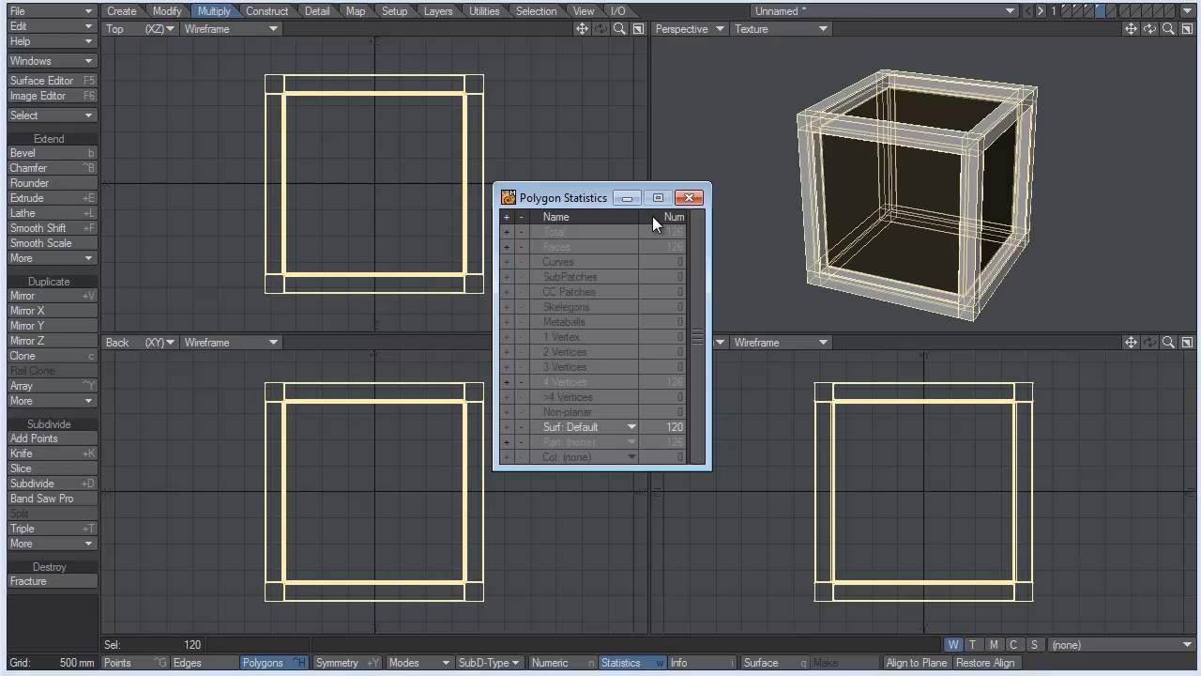
click(690, 198)
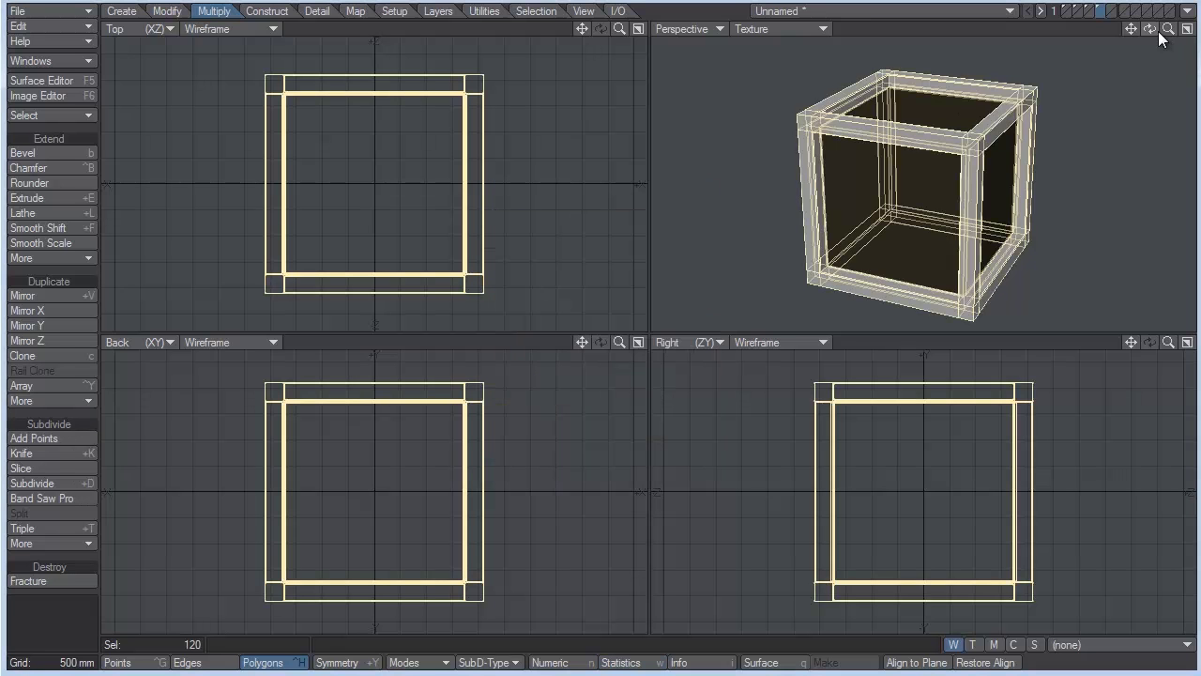
Assign the selected frame polygons a new surface named Border with a bright green color, and deselect them
mouse_move(1149, 29)
mouse_down()
mouse_move(1178, 19)
mouse_move(1152, 39)
mouse_up()
text(q)
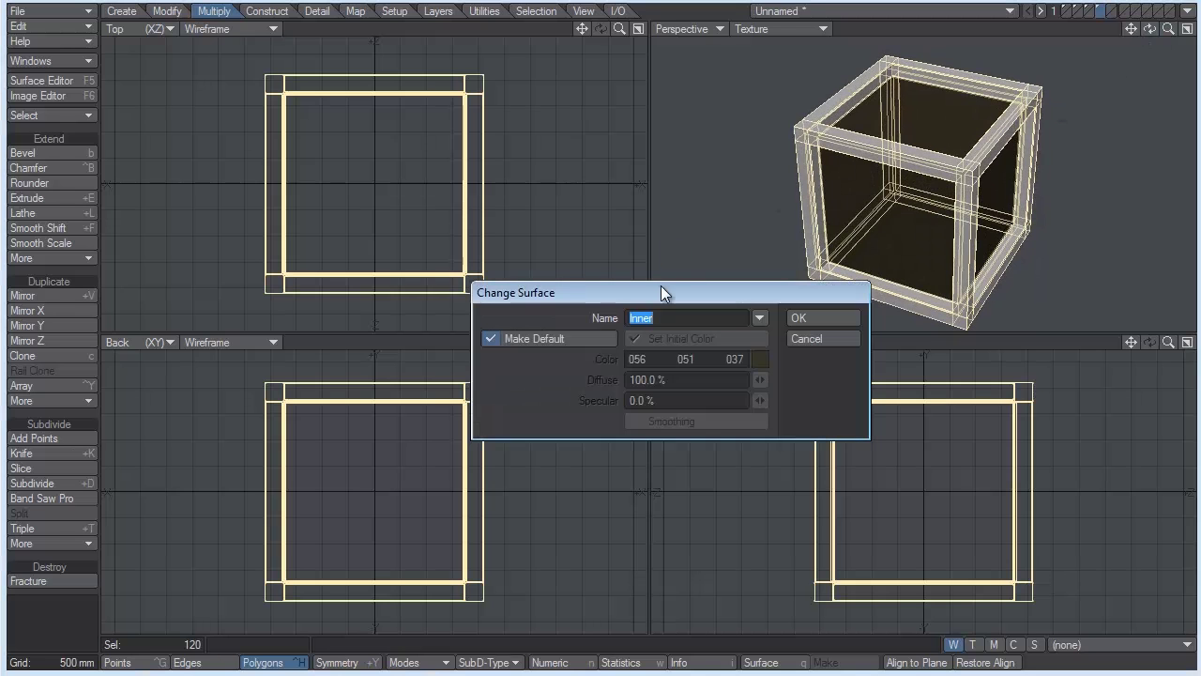
text(Border)
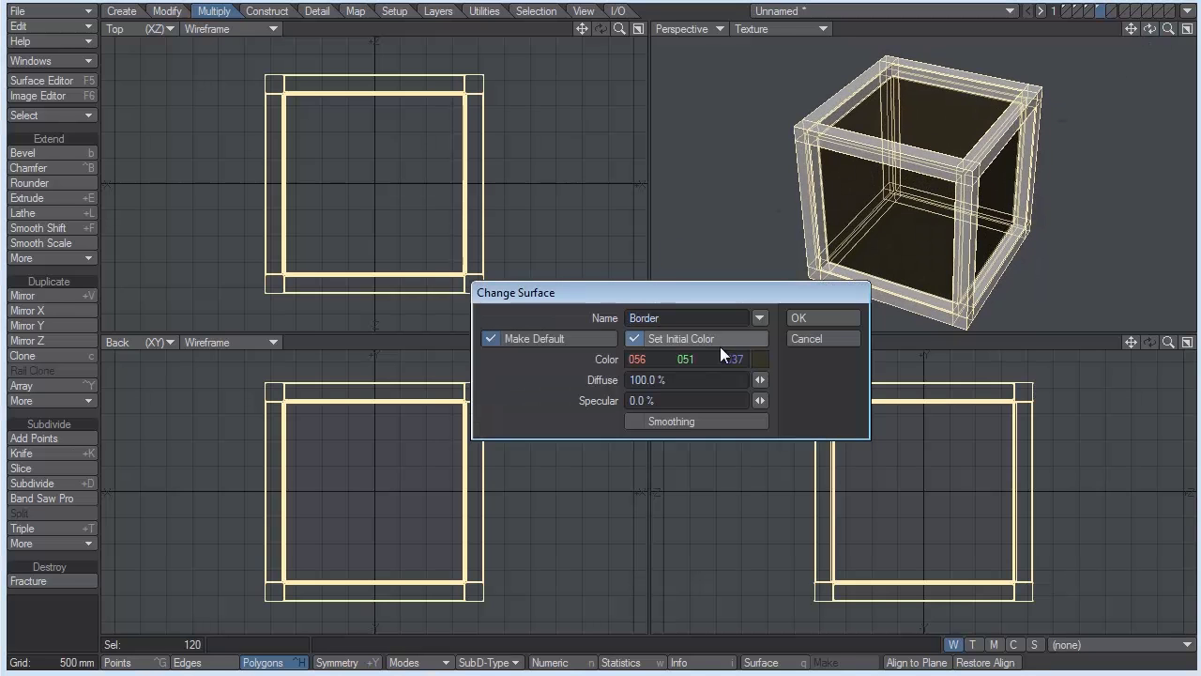
drag(757, 358, 844, 358)
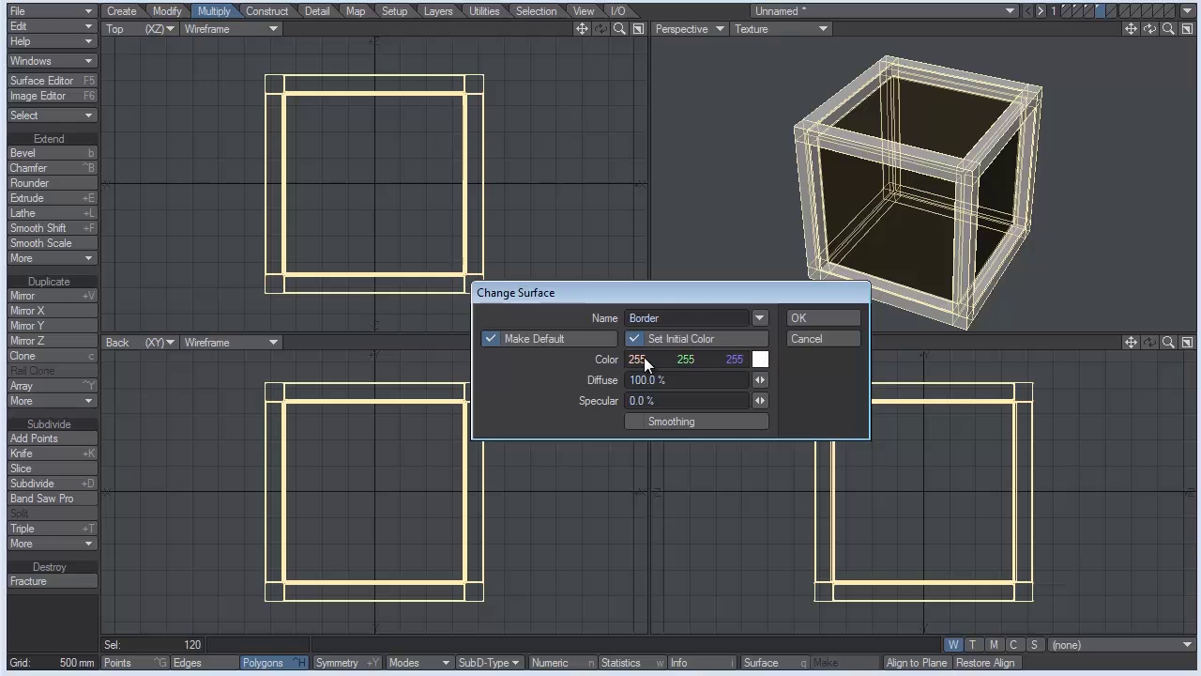
drag(666, 357, 610, 356)
click(838, 318)
click(959, 27)
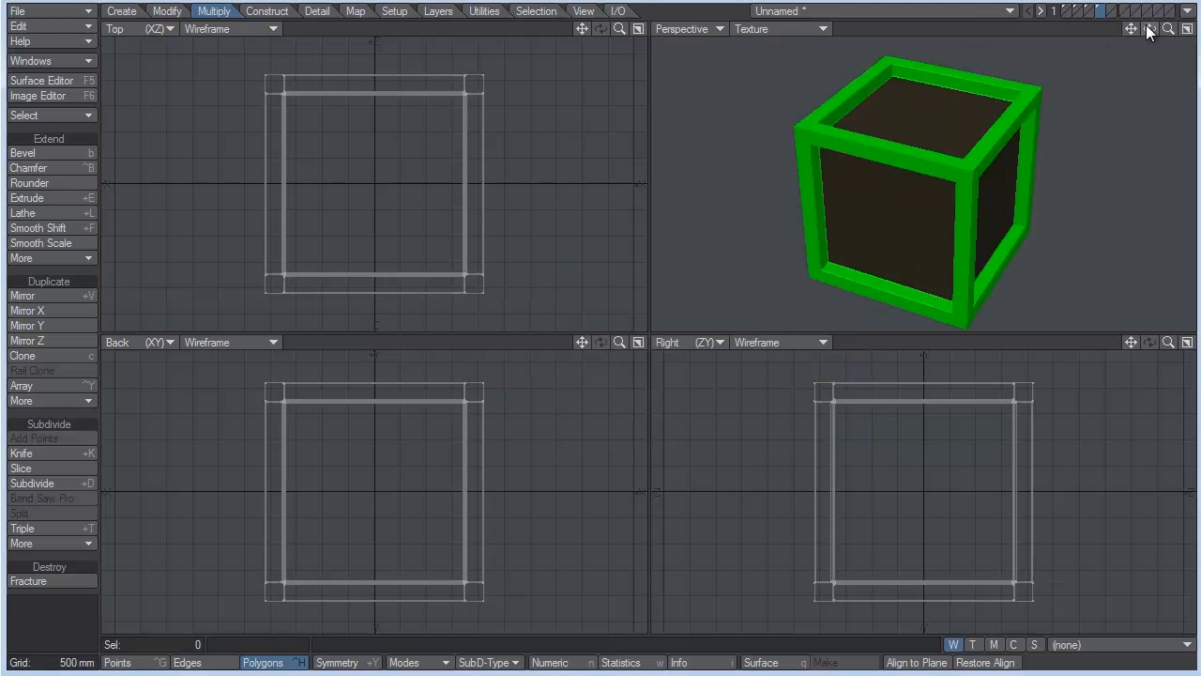
Cut the six letters from their own layer, paste them into the crate layer, and inspect the combined block from several angles
click(1089, 10)
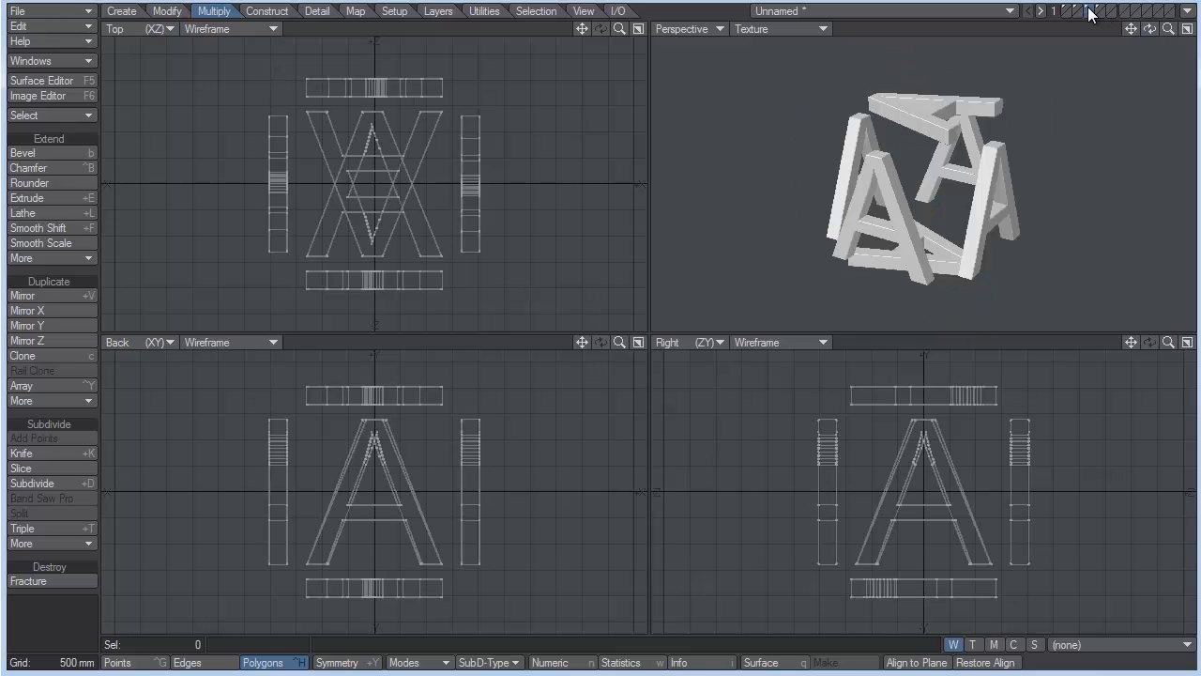
click(1095, 10)
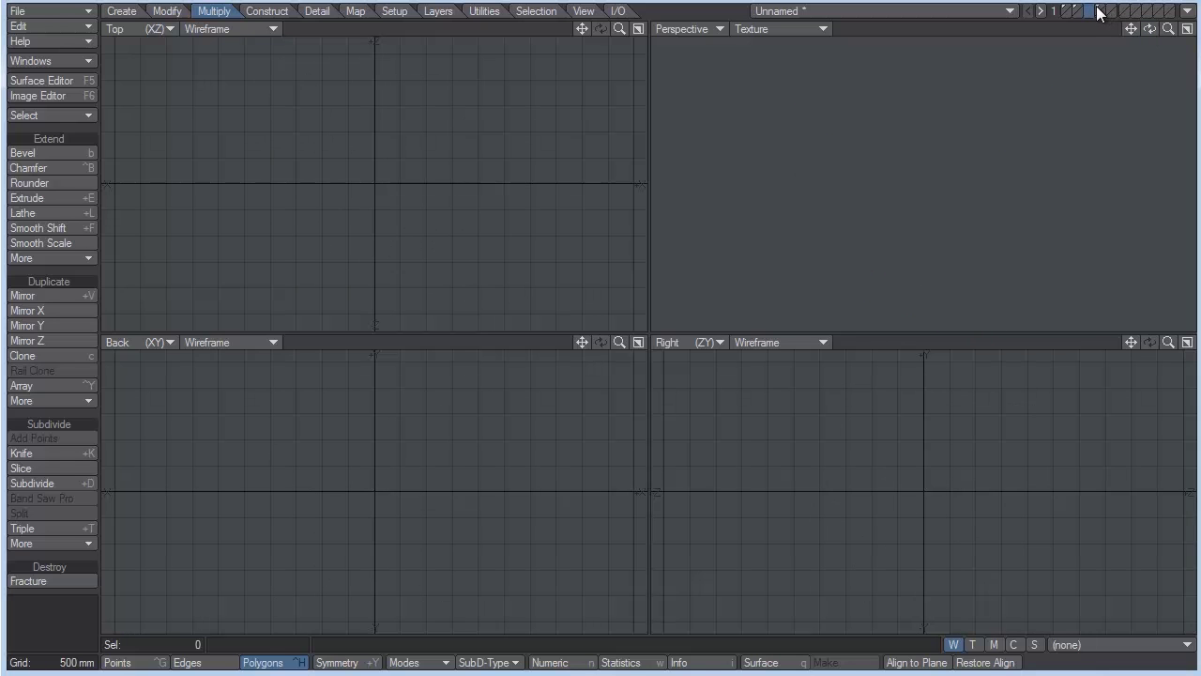
click(1097, 7)
key(ctrl+v)
mouse_move(1150, 27)
mouse_down()
mouse_move(1171, 36)
mouse_move(1156, 43)
mouse_move(1168, 30)
mouse_move(1158, 29)
mouse_up()
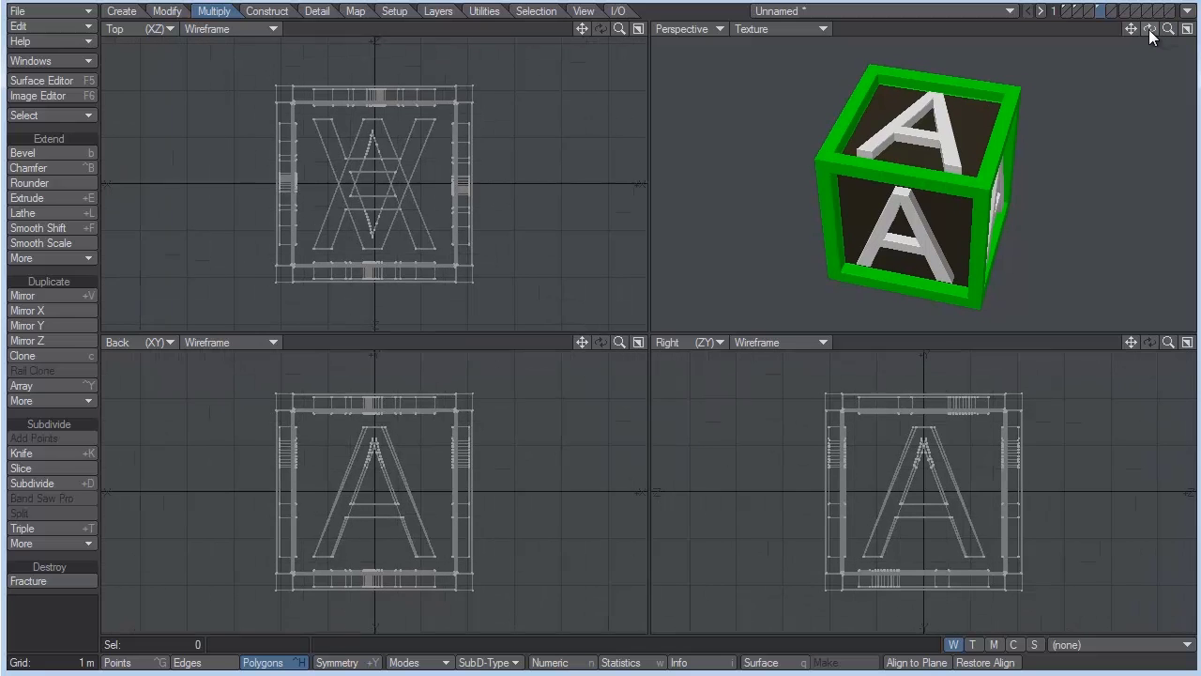
drag(1148, 28, 1128, 54)
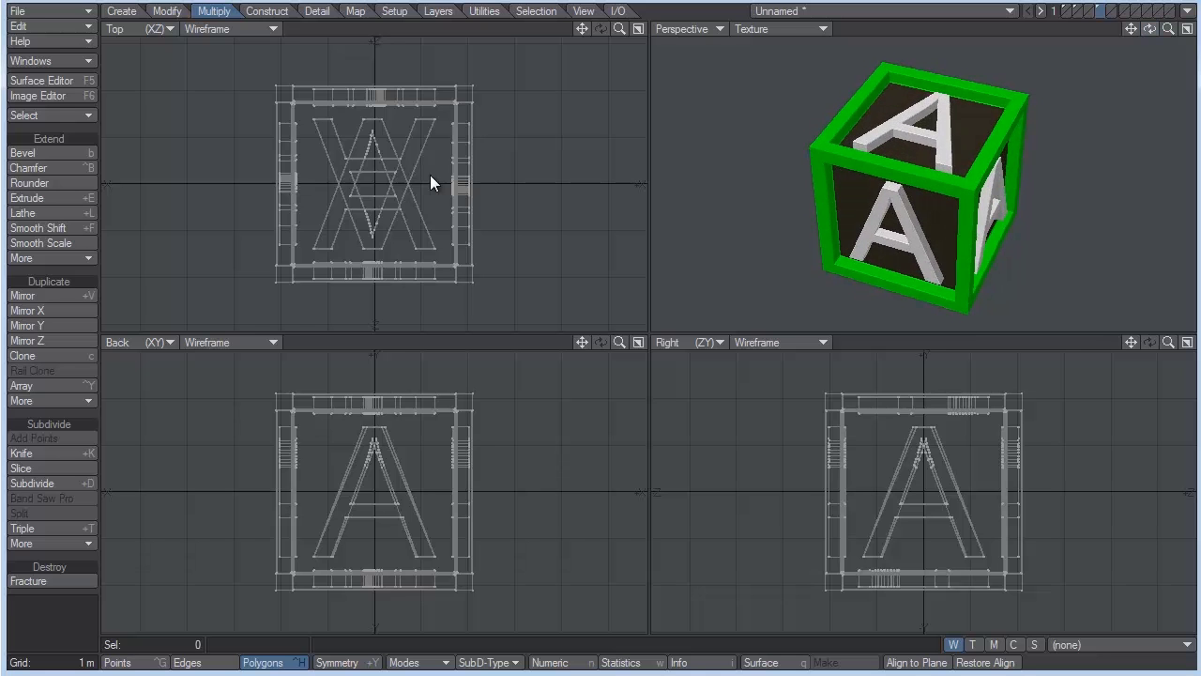